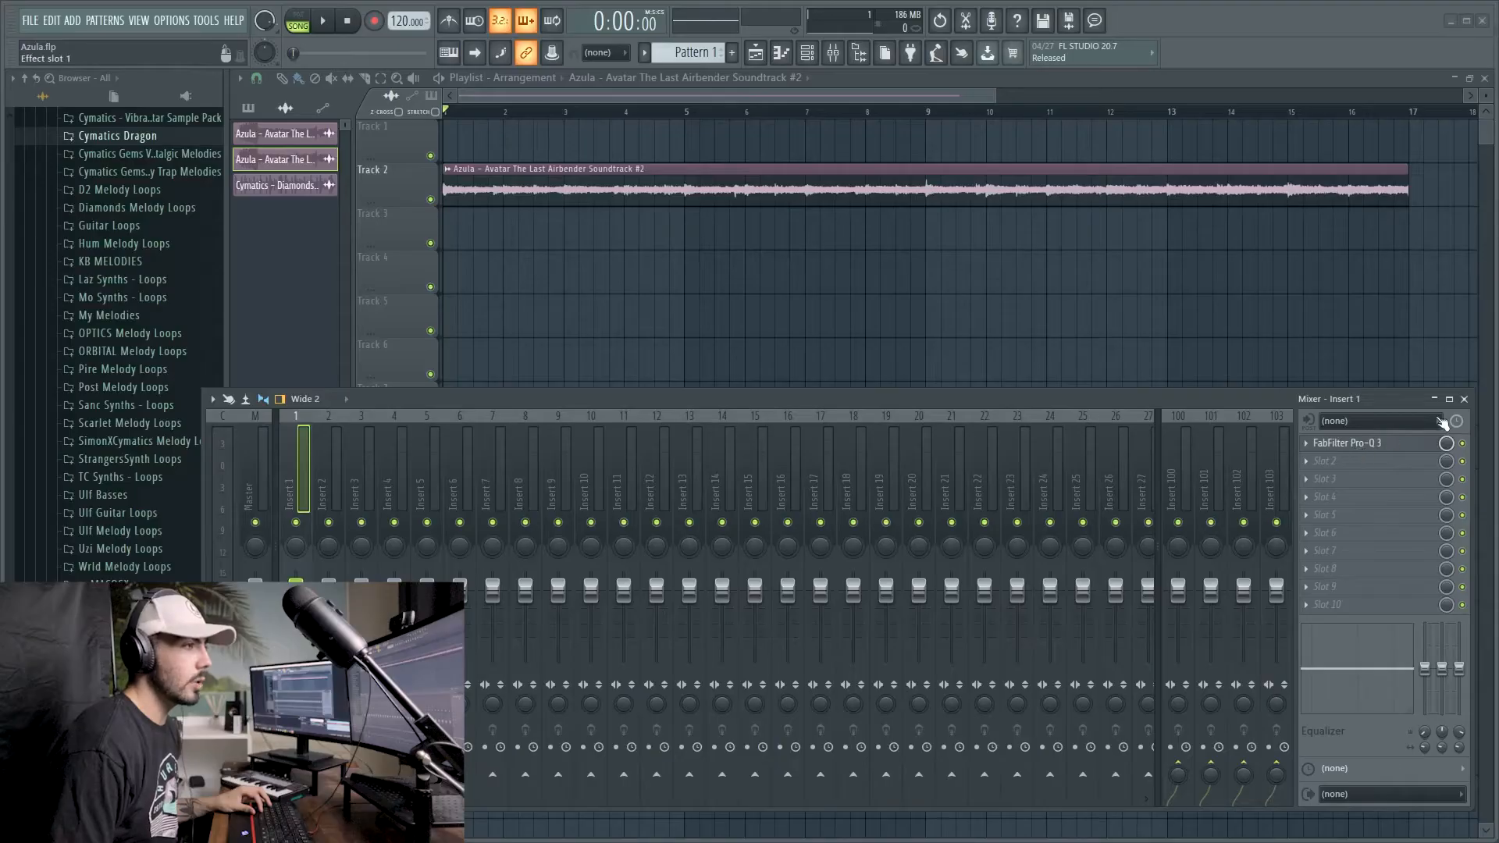
# Compare the melody's sound with and without the FabFilter Pro-Q 3 equalizer on Insert 1, then close the plugin
pyautogui.click(1392, 443)
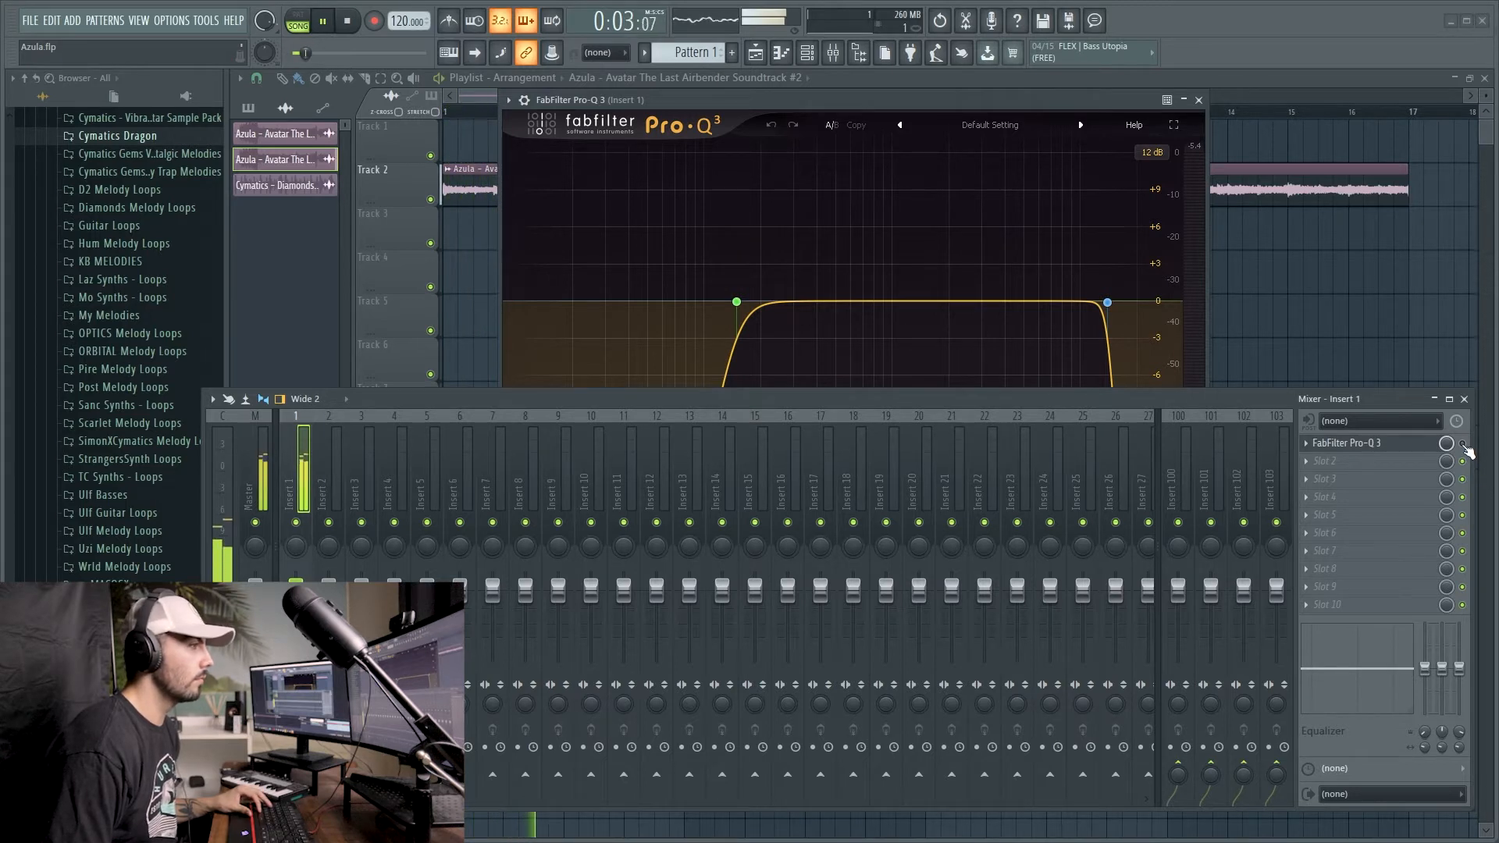
pyautogui.click(1464, 443)
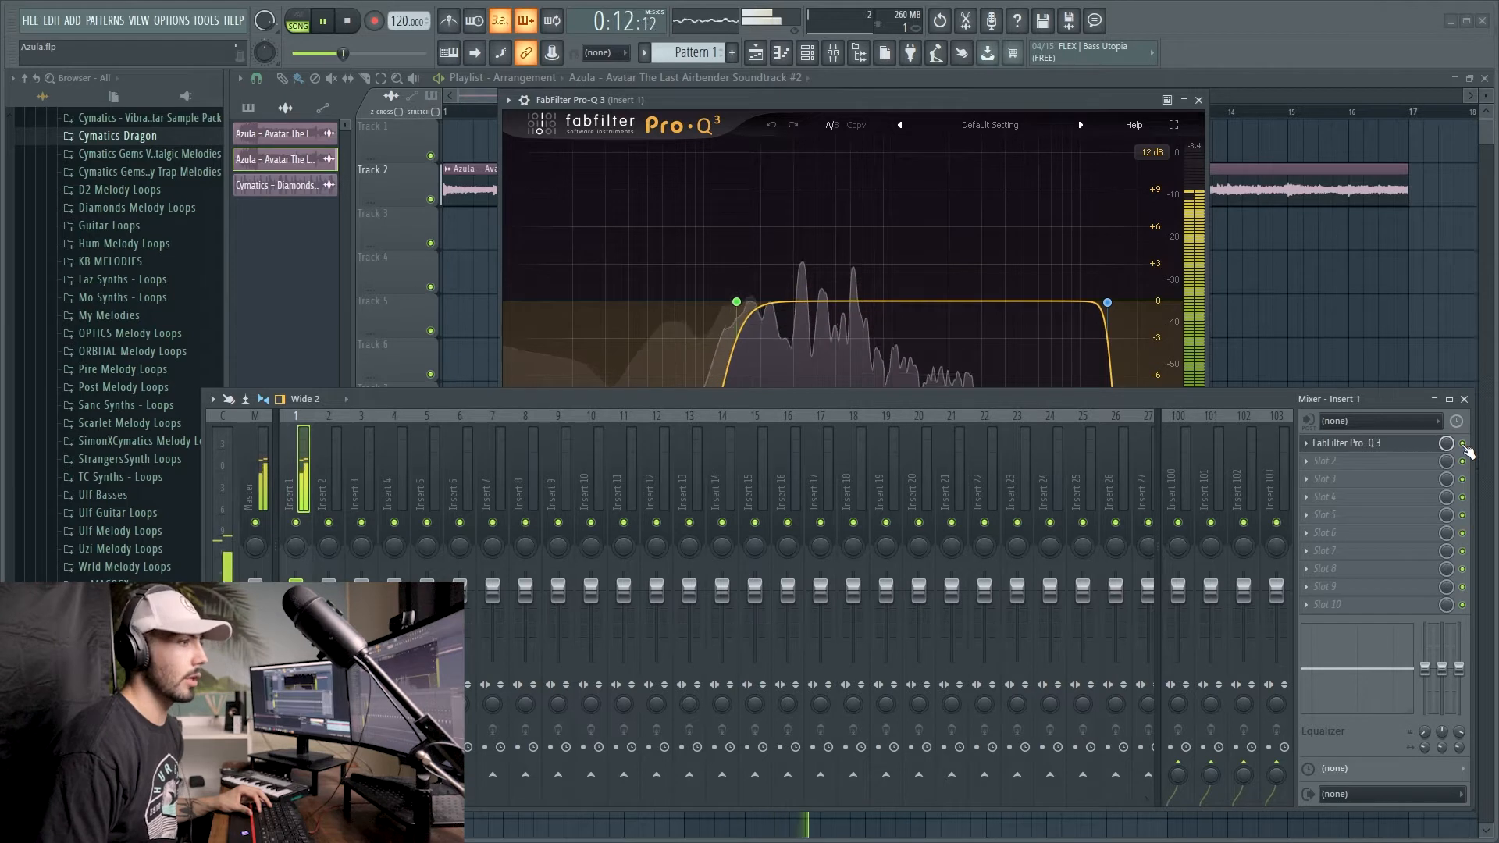
pyautogui.press('space')
pyautogui.click(1200, 100)
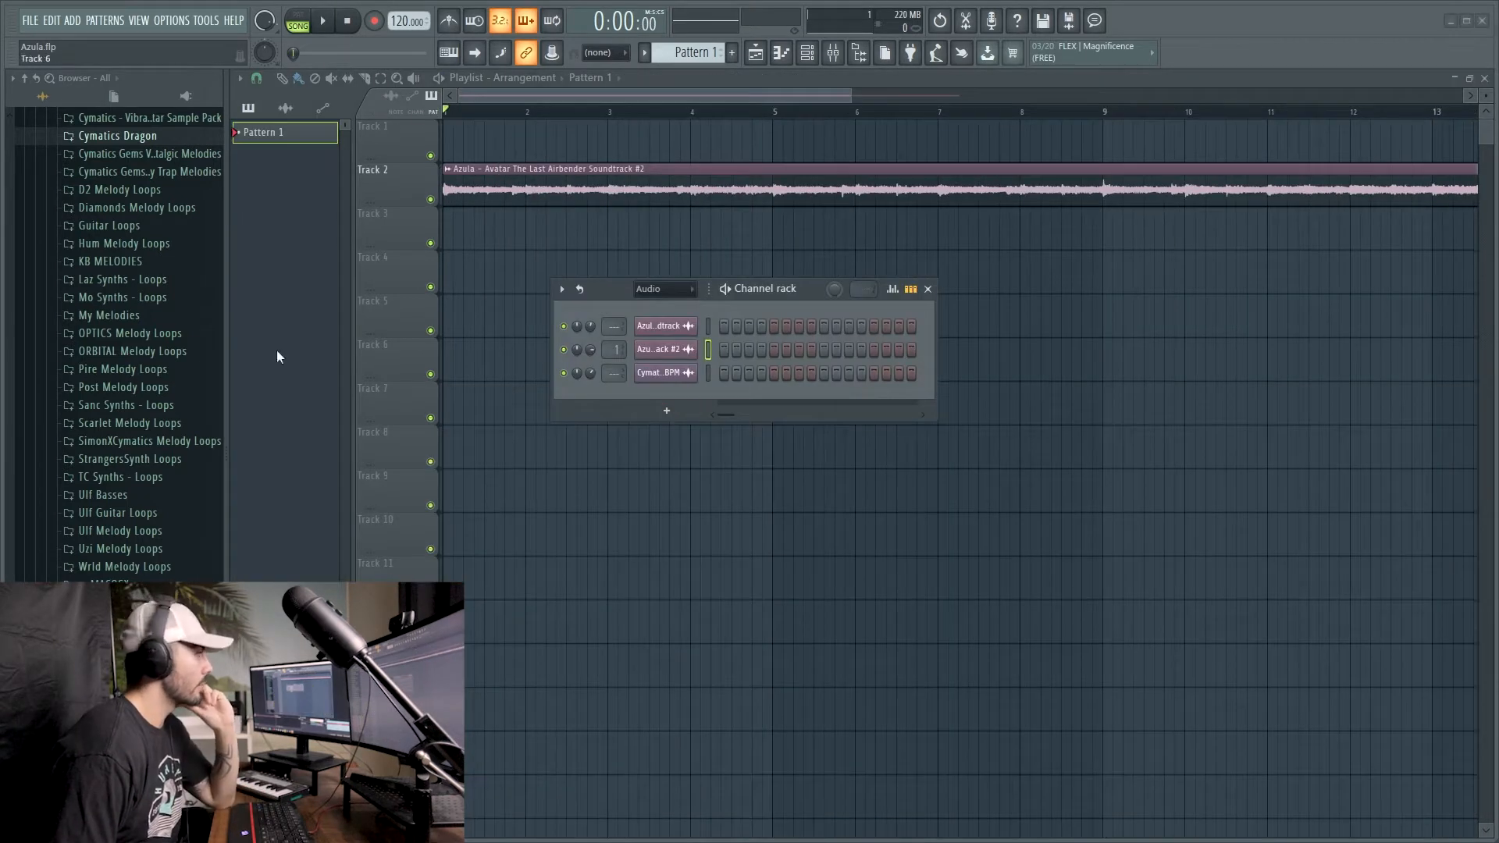
# Add the Diamonds samples Cymatics Snare 2 - C and Snare 10 - D# as new channels in the channel rack
pyautogui.scroll(2, 157, 348)
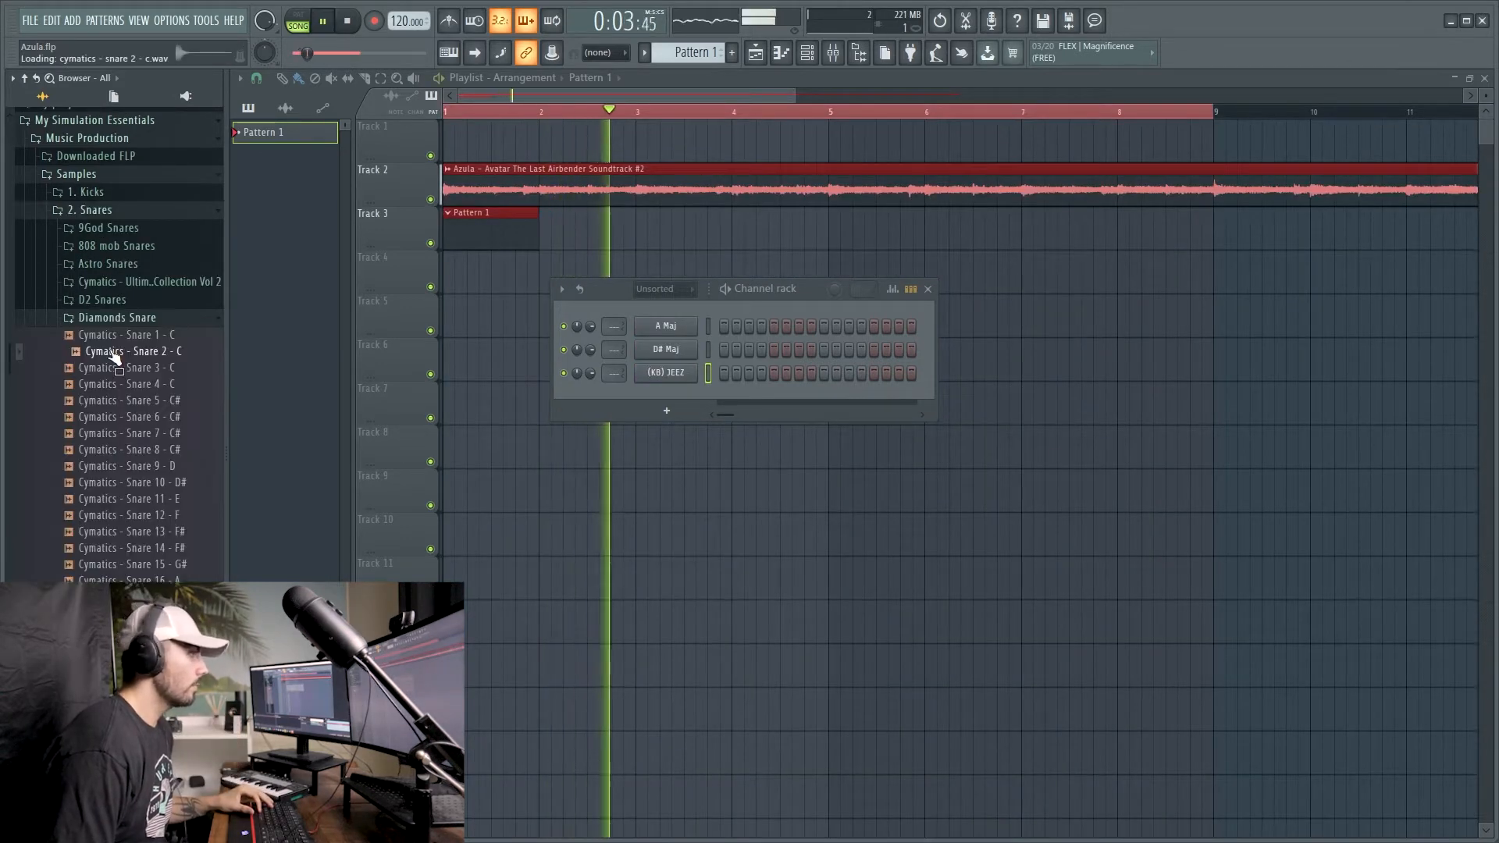
pyautogui.moveTo(112, 350); pyautogui.dragTo(674, 403)
pyautogui.press('space')
pyautogui.click(135, 374)
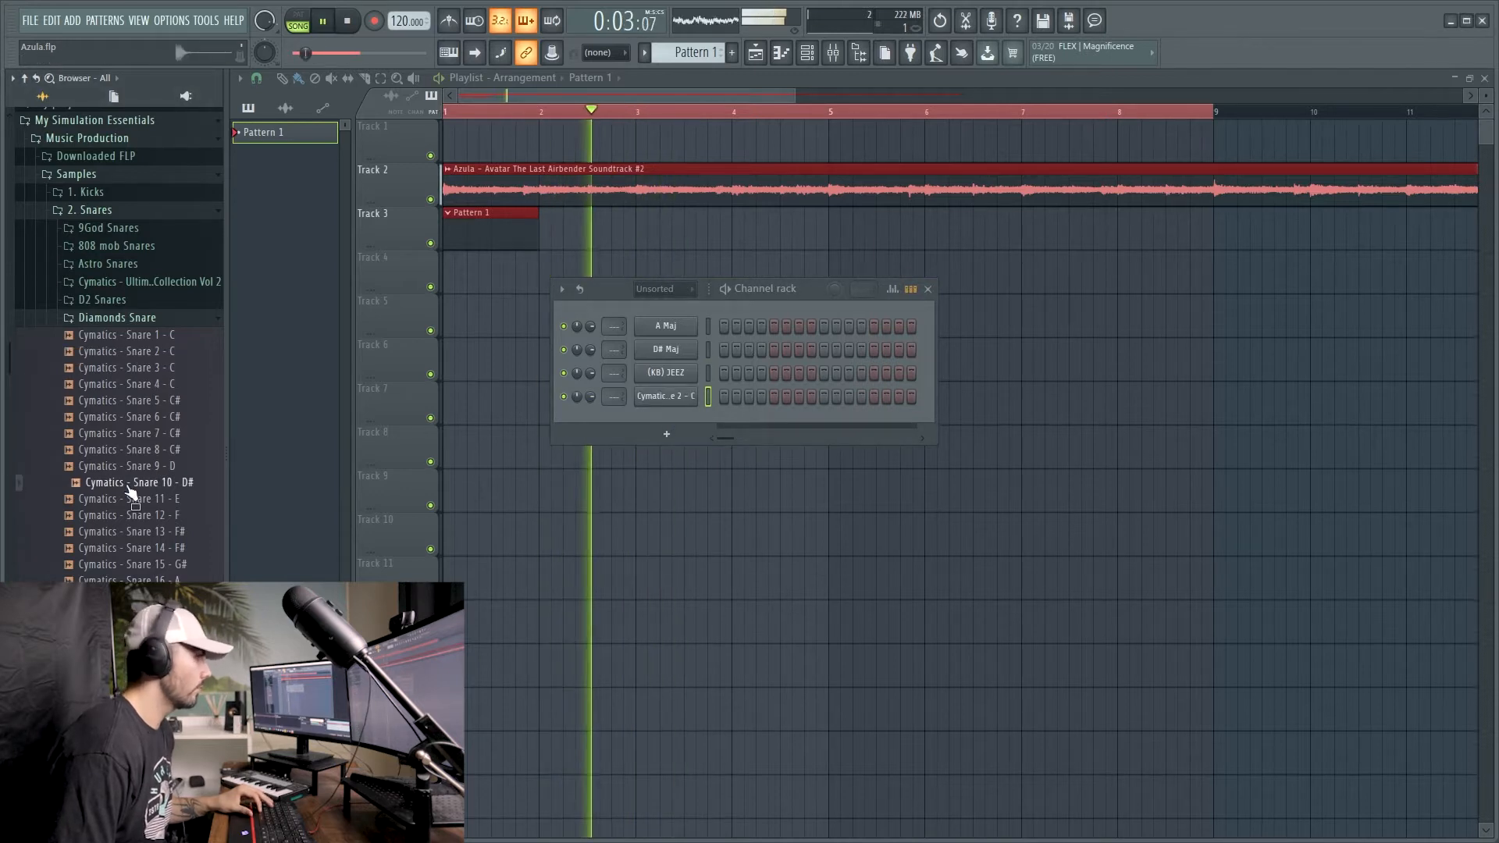
pyautogui.moveTo(125, 482); pyautogui.dragTo(667, 428)
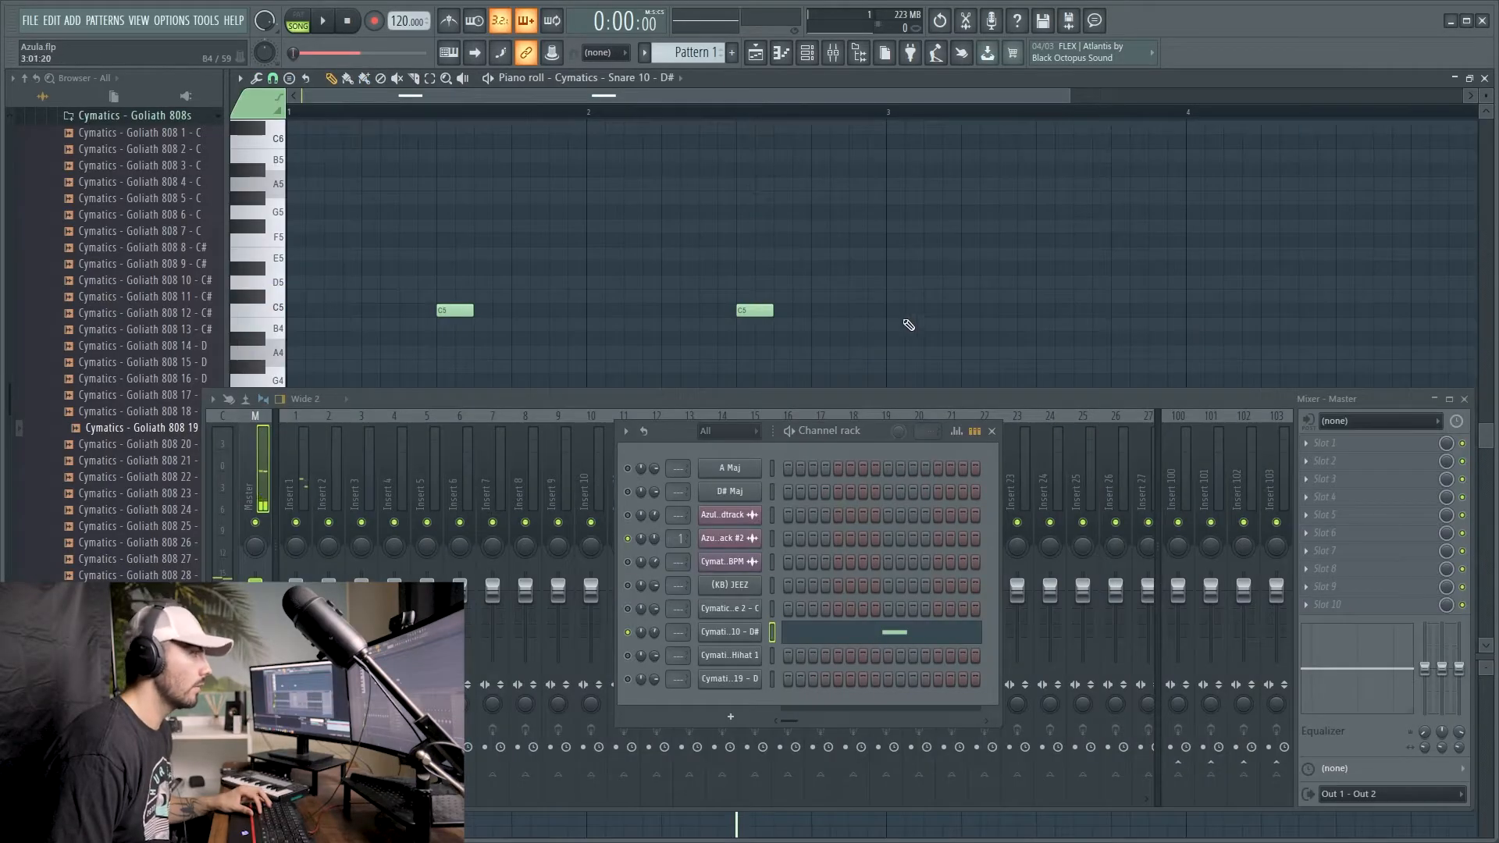
# Move all Snare 10 - D# notes to B4 while the beat plays
pyautogui.press('space')
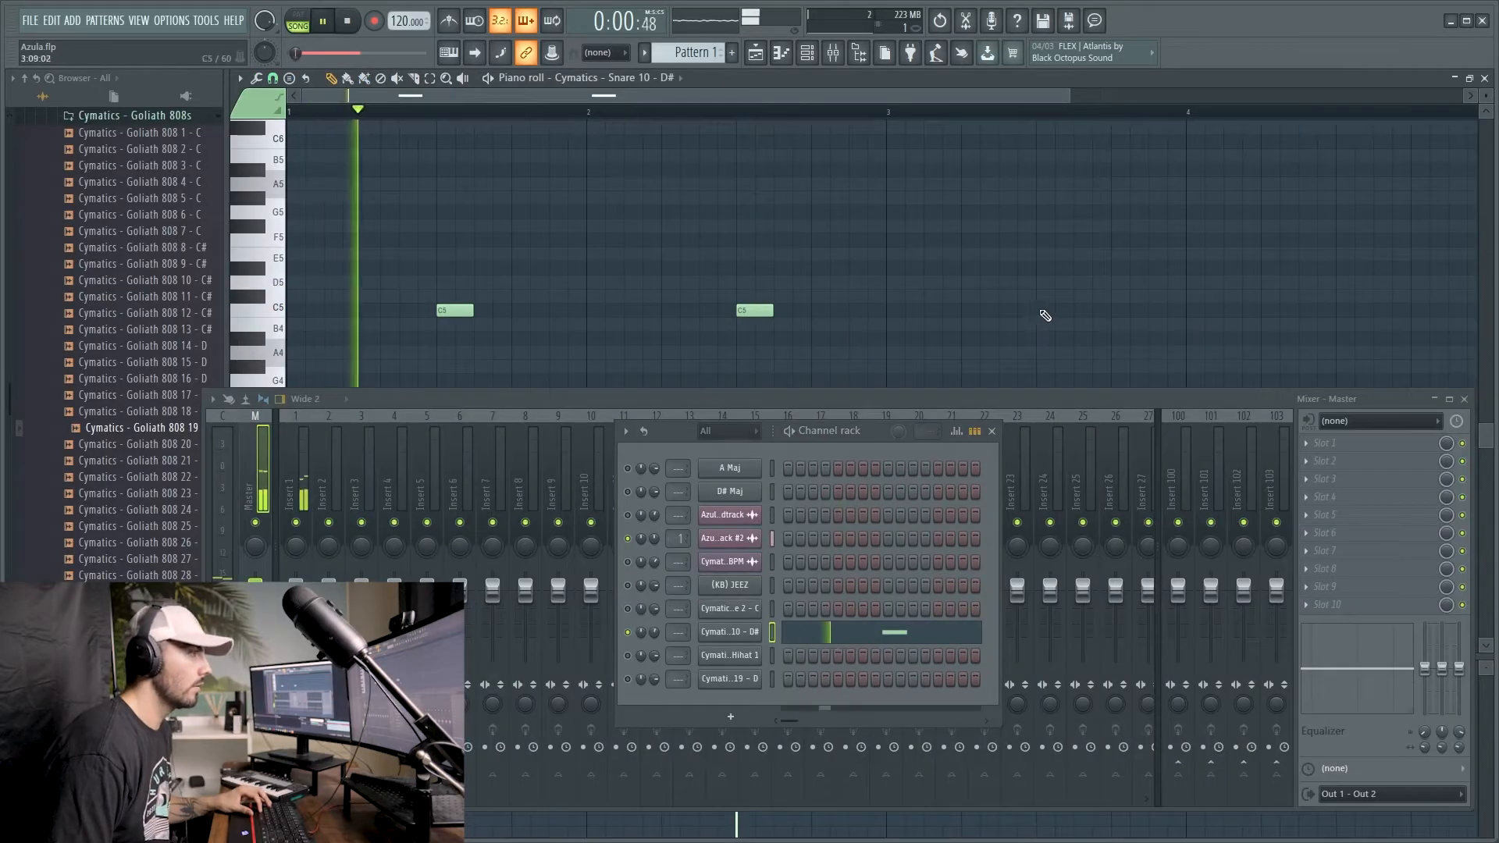
pyautogui.hotkey('ctrl', 'a')
pyautogui.moveTo(448, 313); pyautogui.dragTo(449, 325)
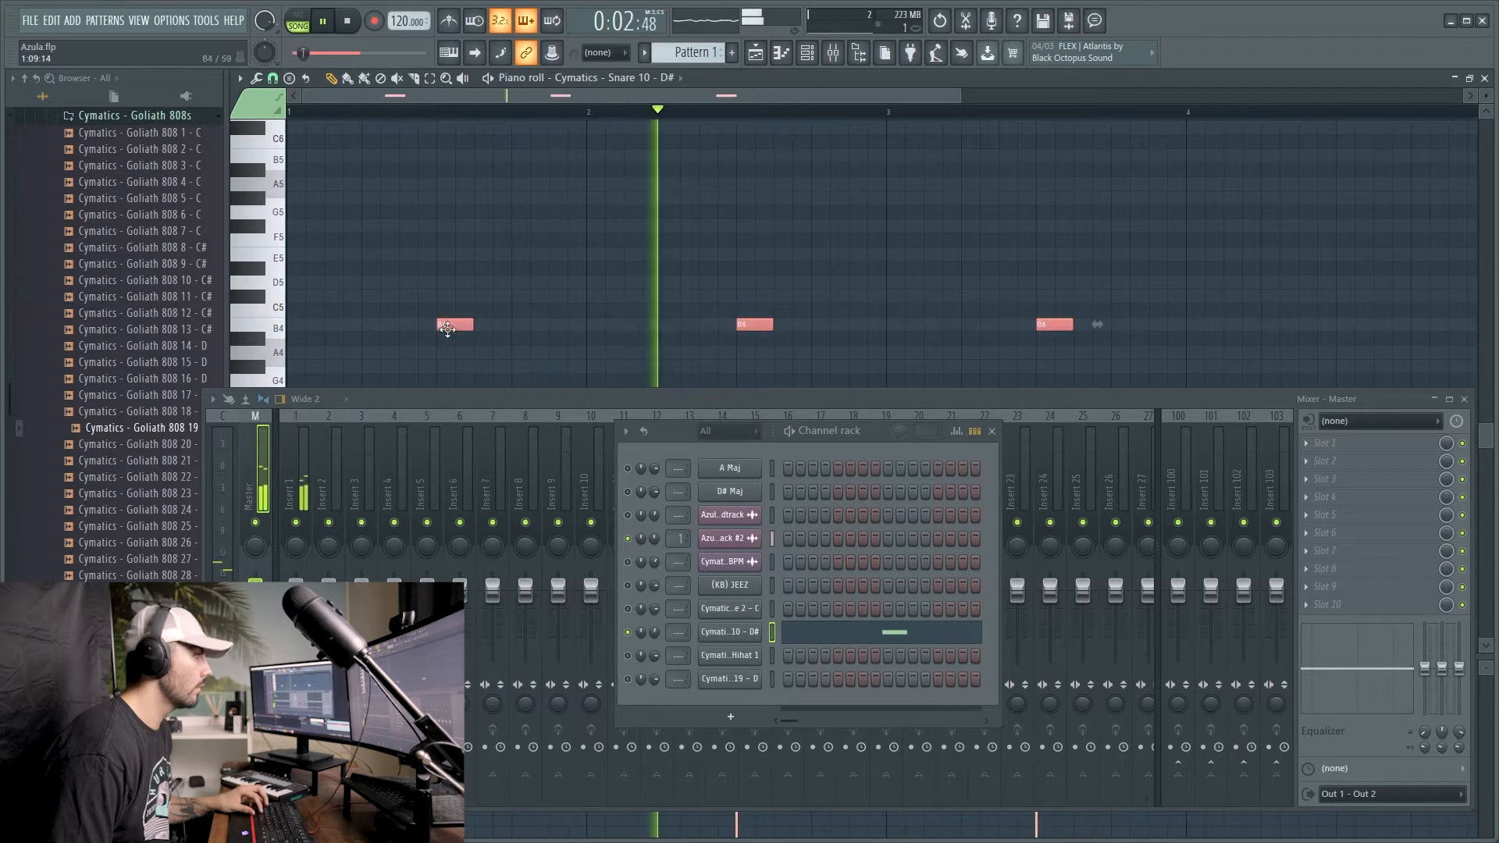
pyautogui.scroll(-3, 615, 306)
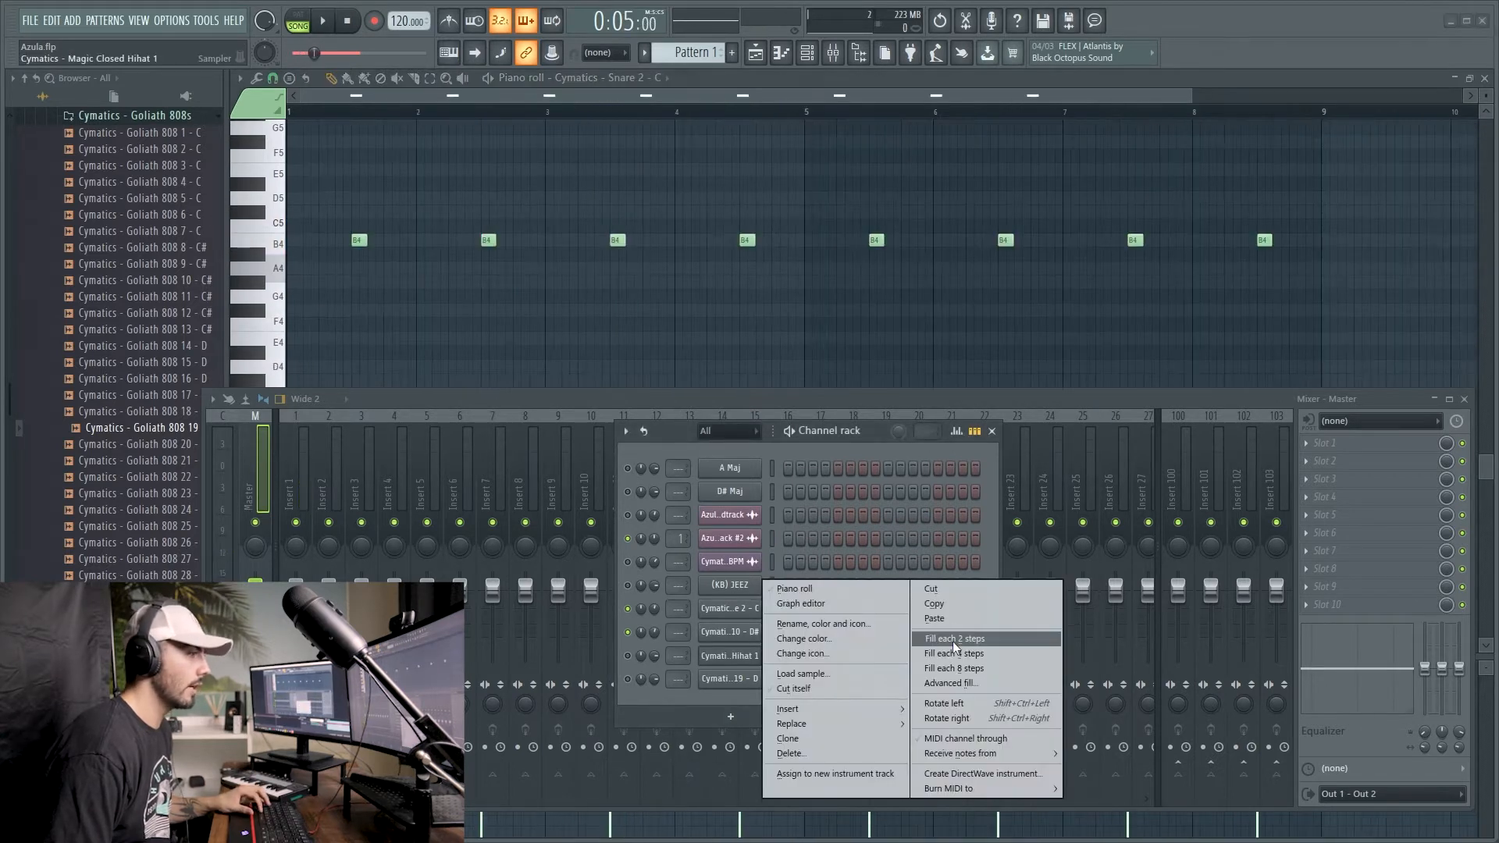
# Fill the Magic Closed Hihat 1 channel every two steps and chop its first note into a fast roll
pyautogui.click(953, 641)
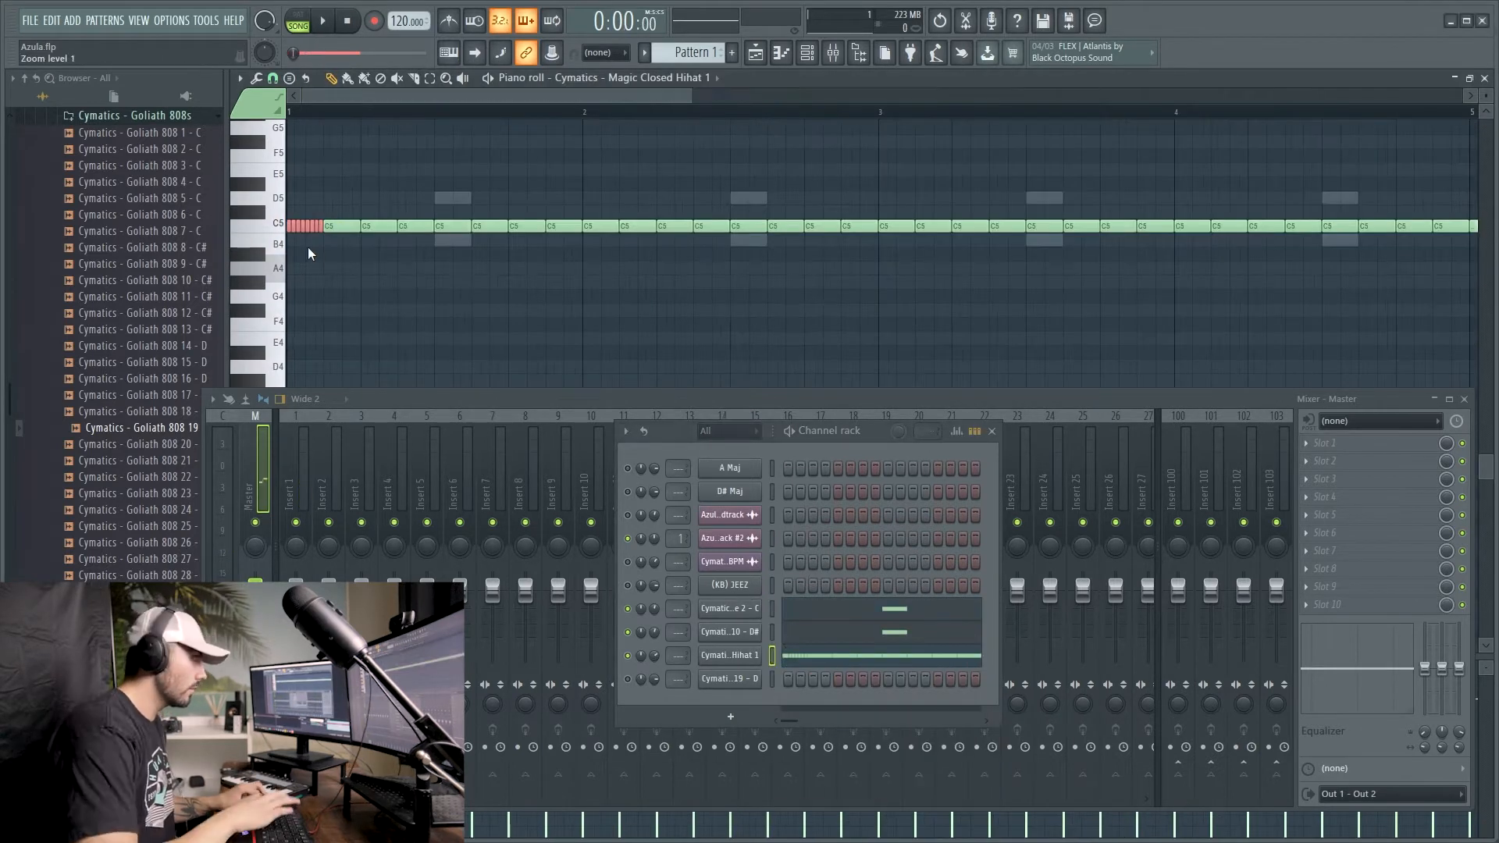
pyautogui.hotkey('alt', 'u')
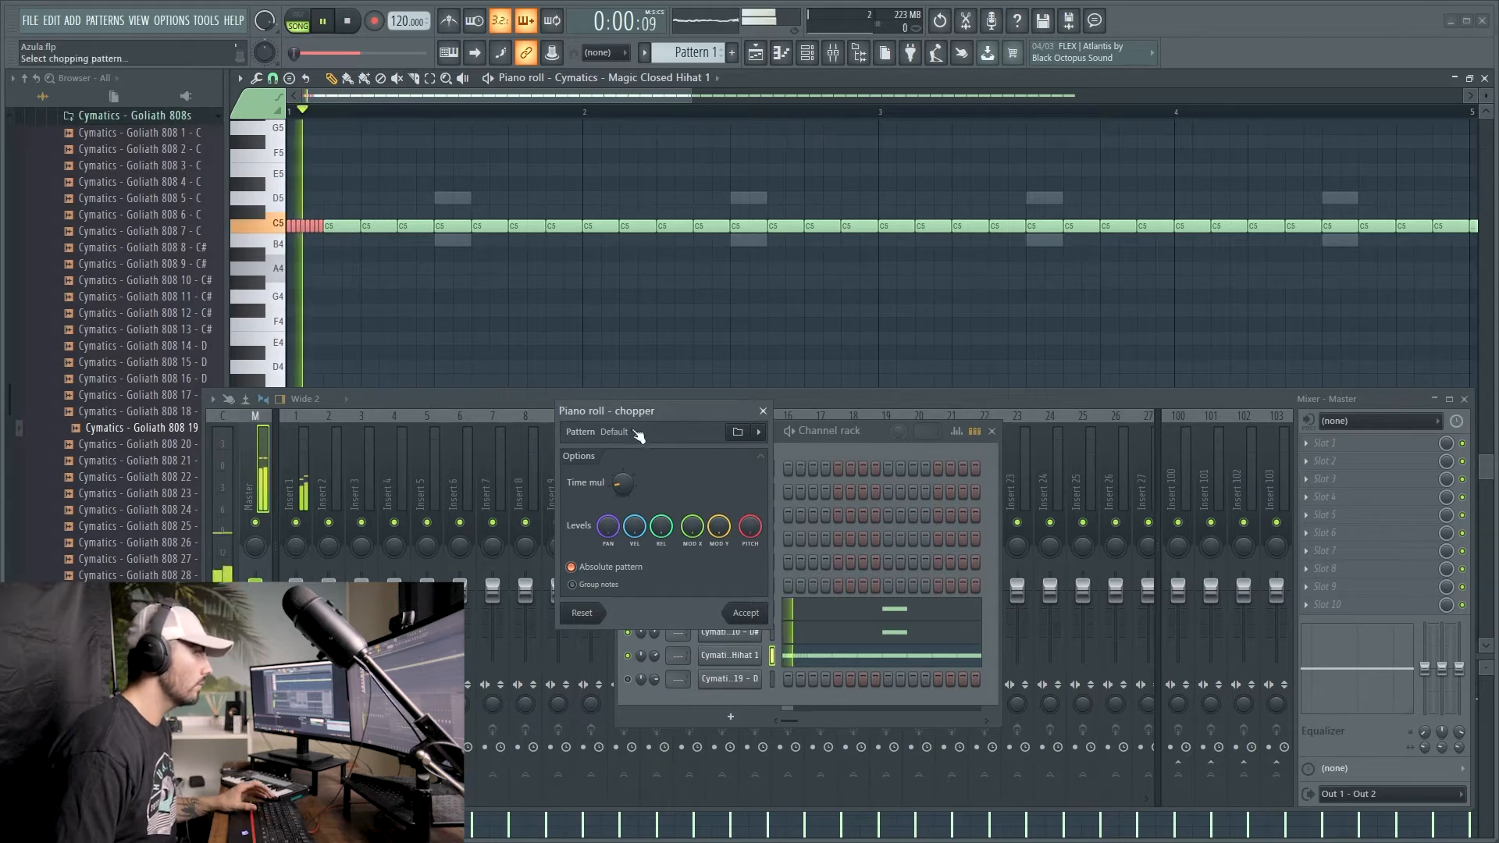
pyautogui.press('space')
# Raise the two hi-hat notes before the first snare hit to D5, audition the pattern and close the channel rack
pyautogui.moveTo(416, 296)
pyautogui.mouseDown()
pyautogui.moveTo(415, 226)
pyautogui.moveTo(415, 283)
pyautogui.mouseUp()
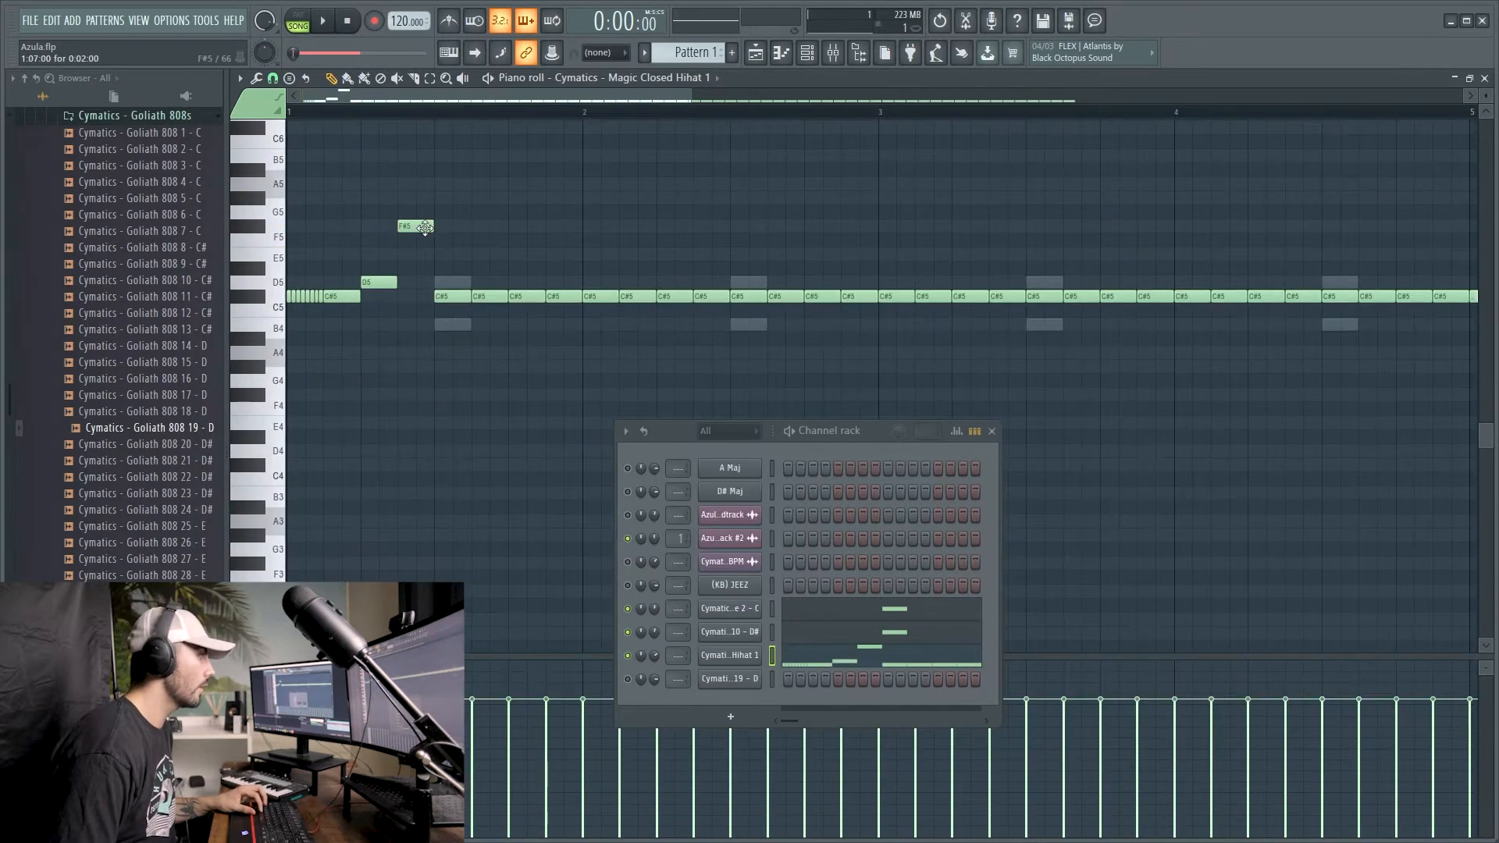
pyautogui.press('space')
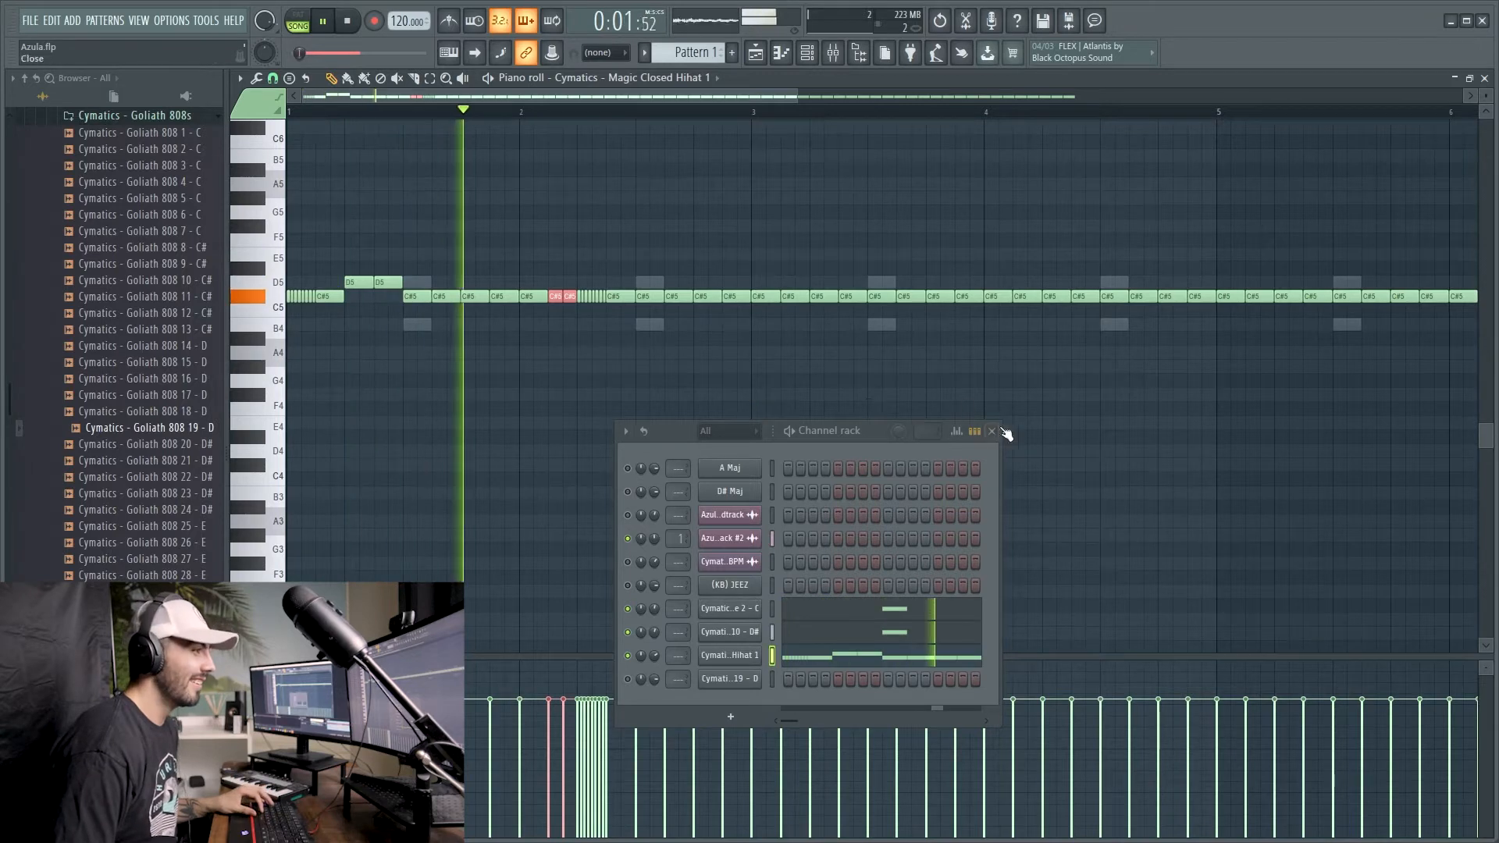
pyautogui.click(994, 432)
pyautogui.press('space')
# Repitch the hi-hat notes following the bar 3 roll to A4, C#5 and B4, auditioning the result
pyautogui.scroll(-2, 581, 290)
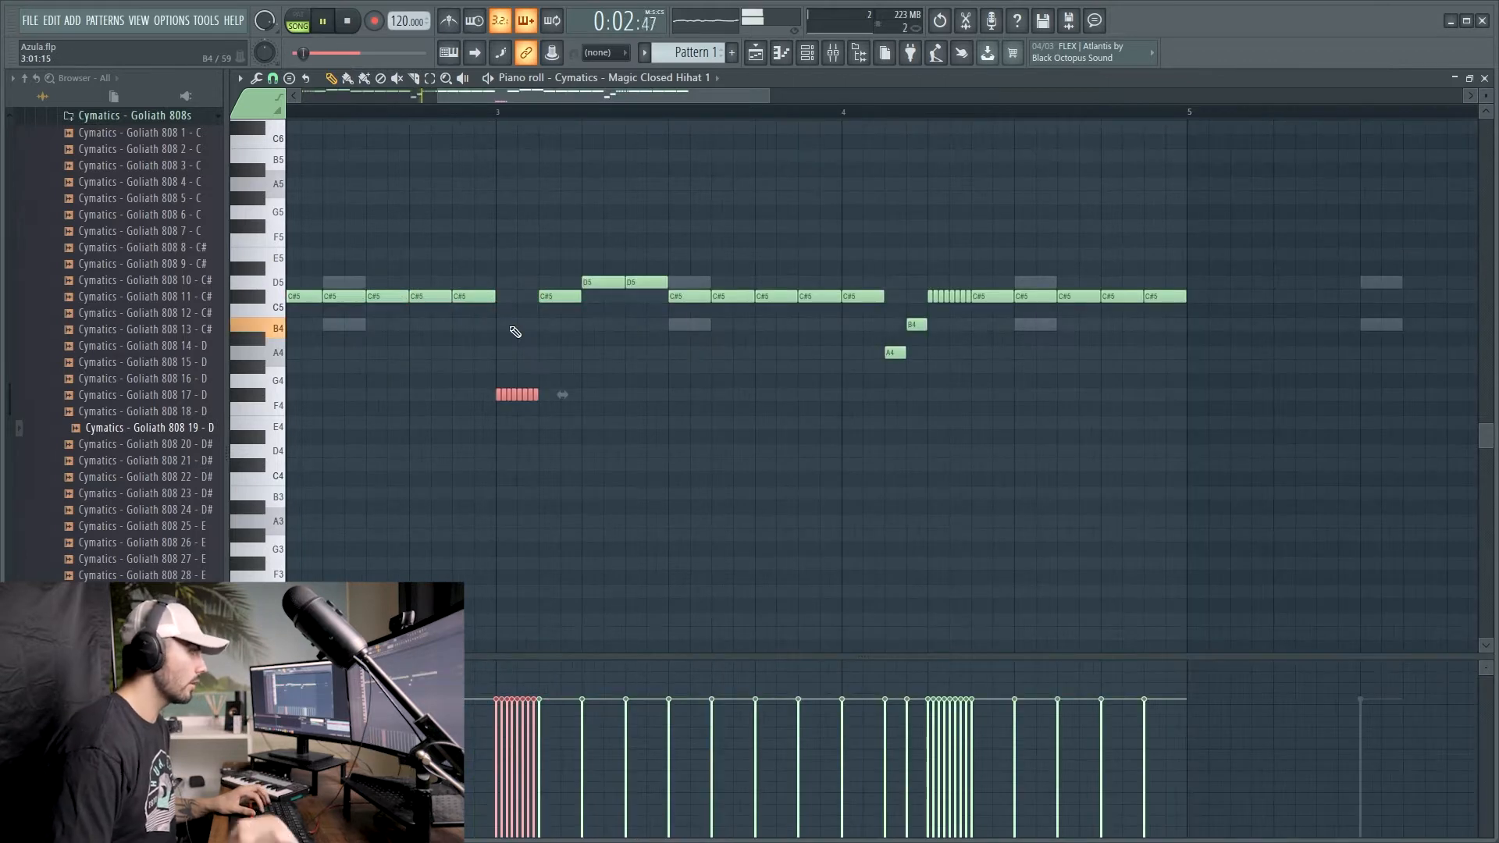
pyautogui.scroll(-4, 516, 332)
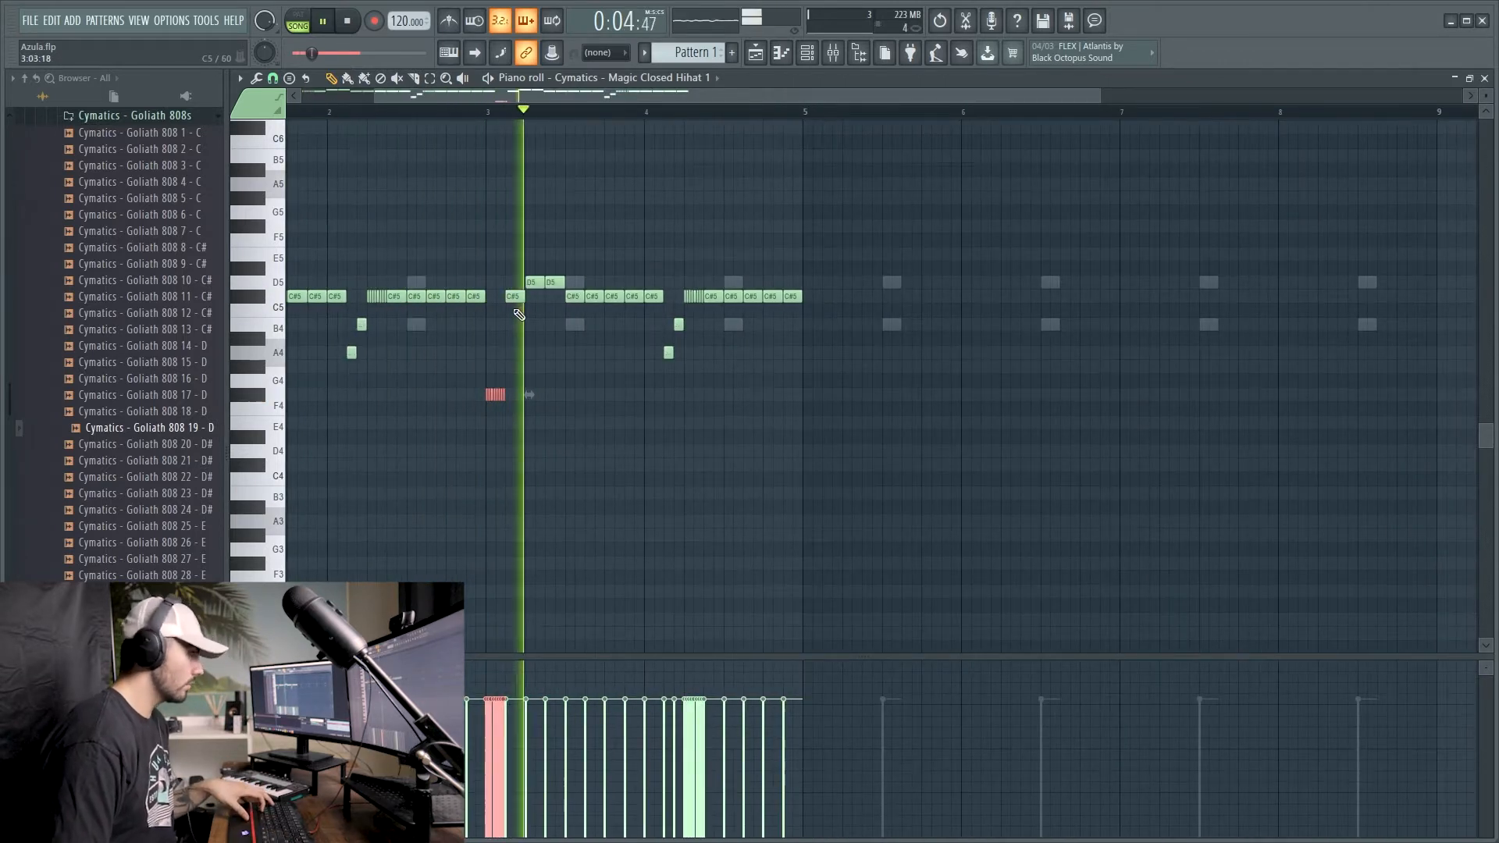
pyautogui.press('space')
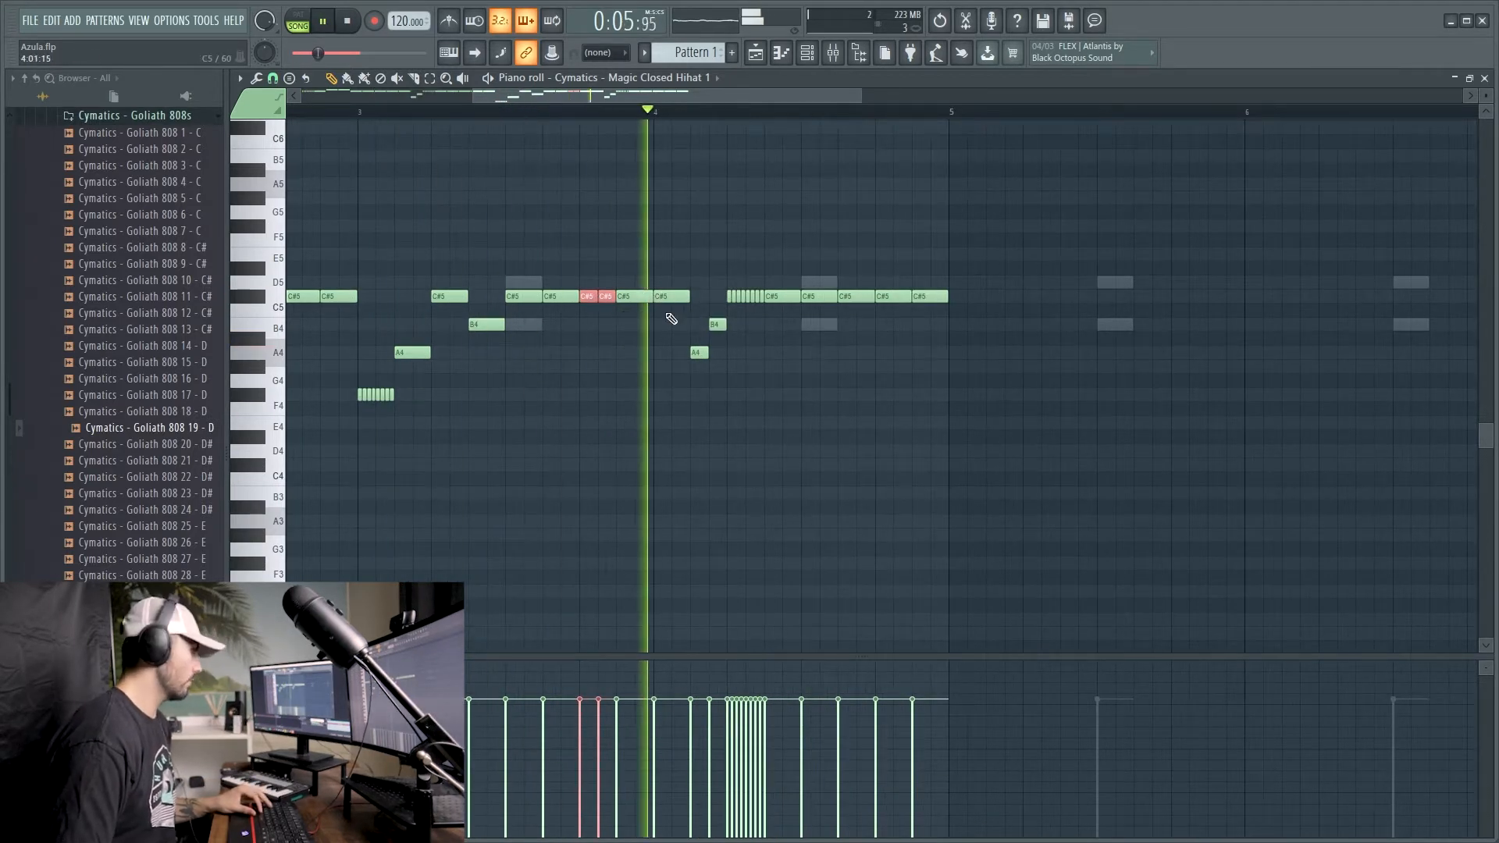
pyautogui.keyDown('ctrl'); pyautogui.click(801, 364); pyautogui.keyUp('ctrl')
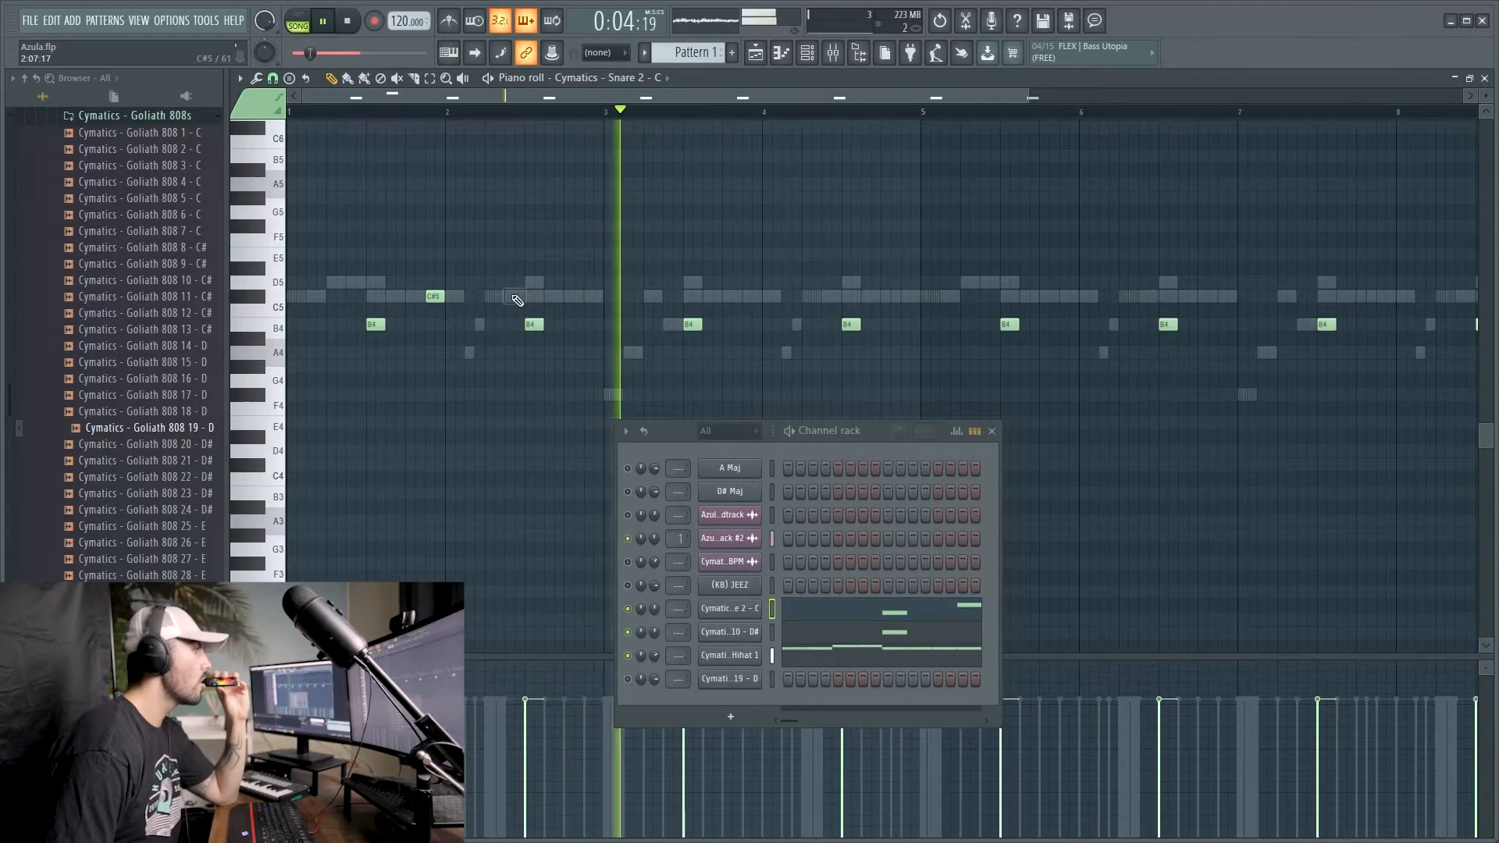
# Add extra Snare 2 - C hits on C#5 in bar 2 and replay the beat
pyautogui.click(474, 296)
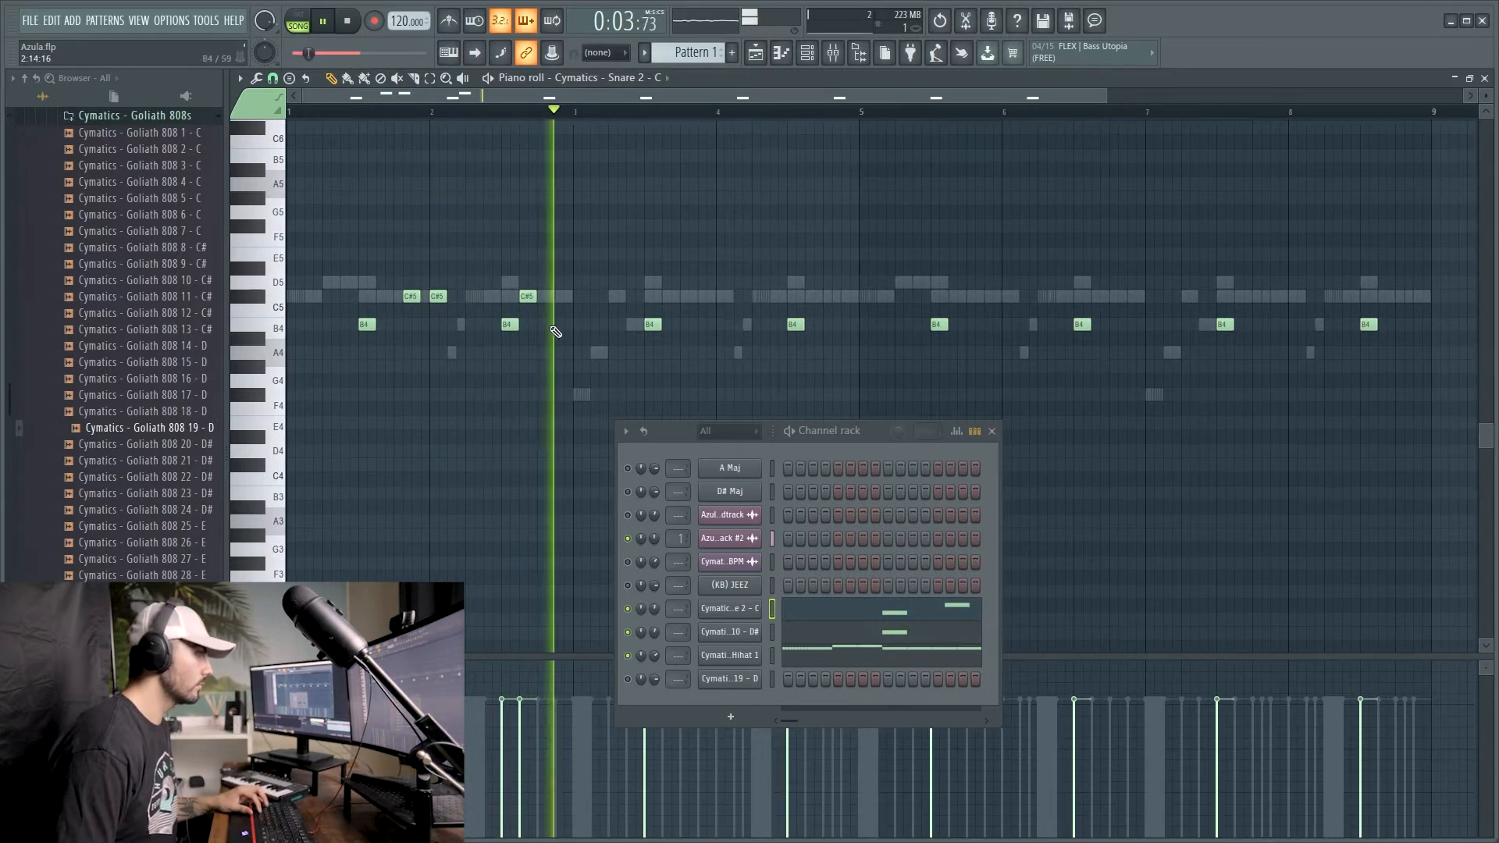
pyautogui.press('space')
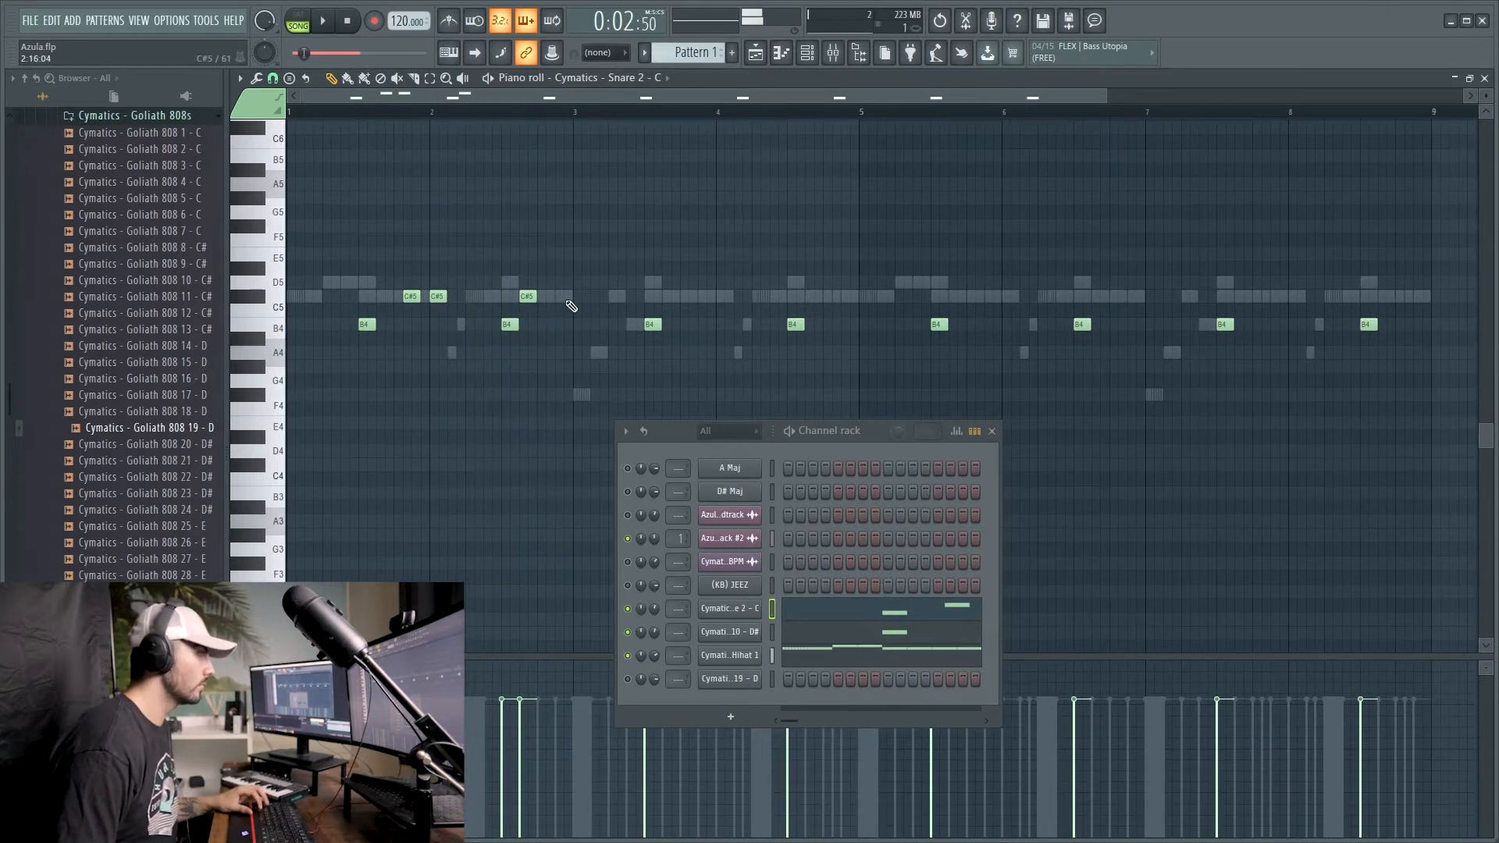
pyautogui.press('space')
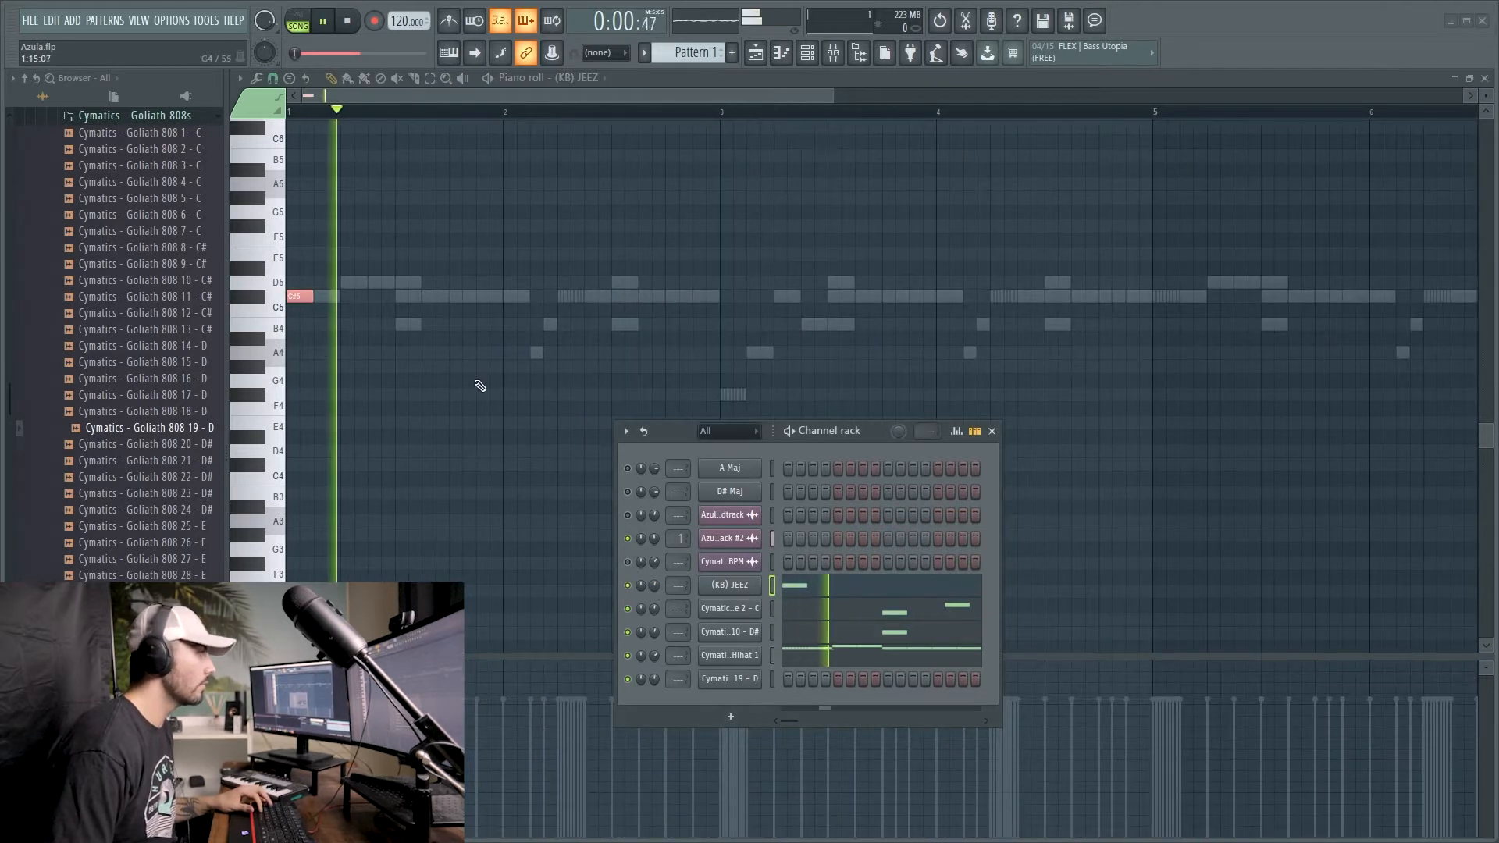
# Place (KB) JEEZ notes on C#5 across the first four bars, replaying the beat between additions
pyautogui.press('space')
pyautogui.click(429, 298)
pyautogui.press('space')
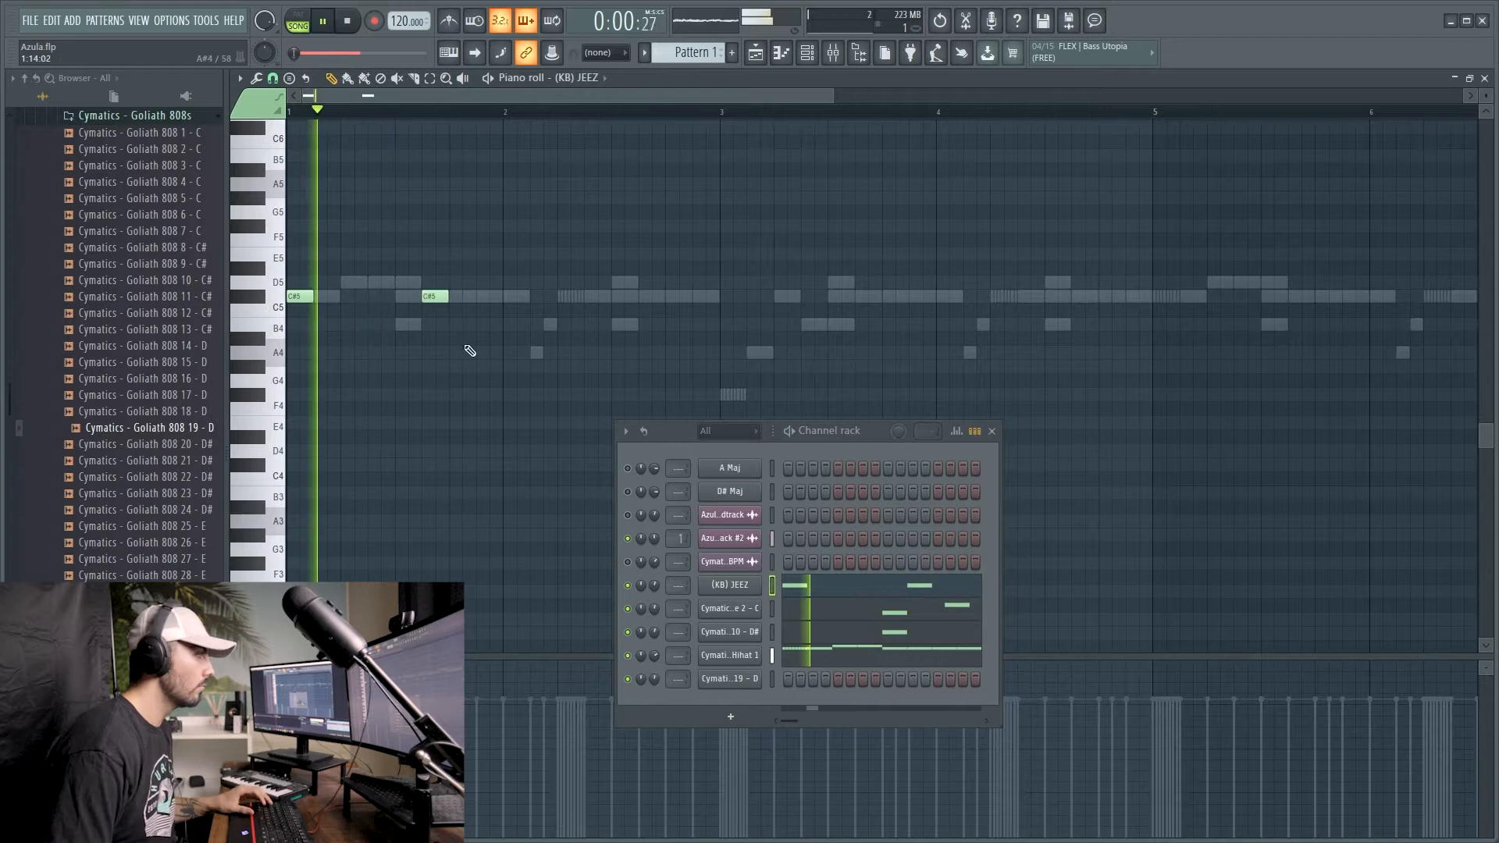
pyautogui.click(569, 297)
pyautogui.press('space')
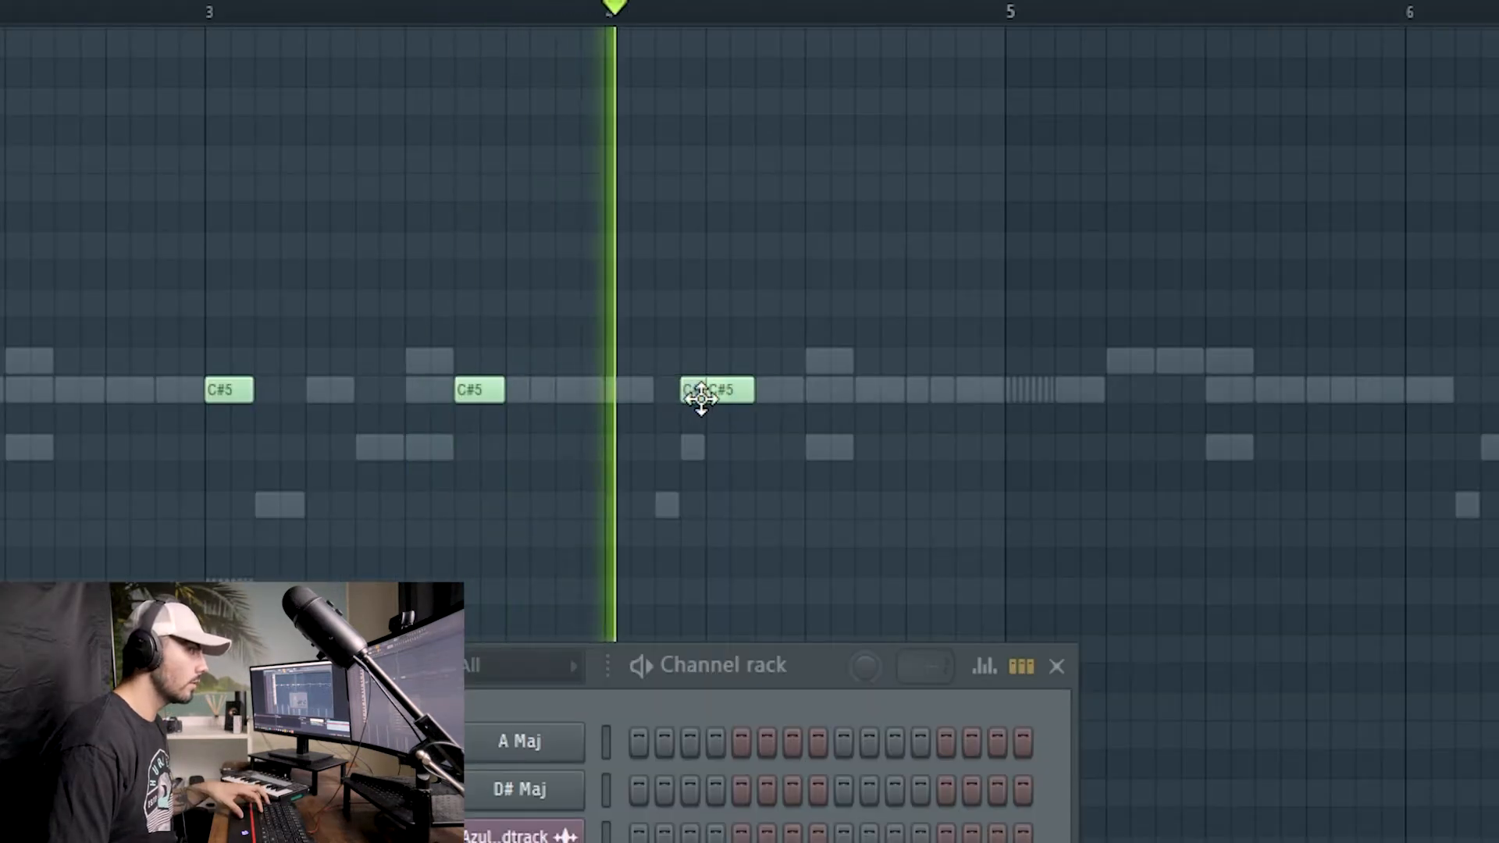
pyautogui.click(702, 394)
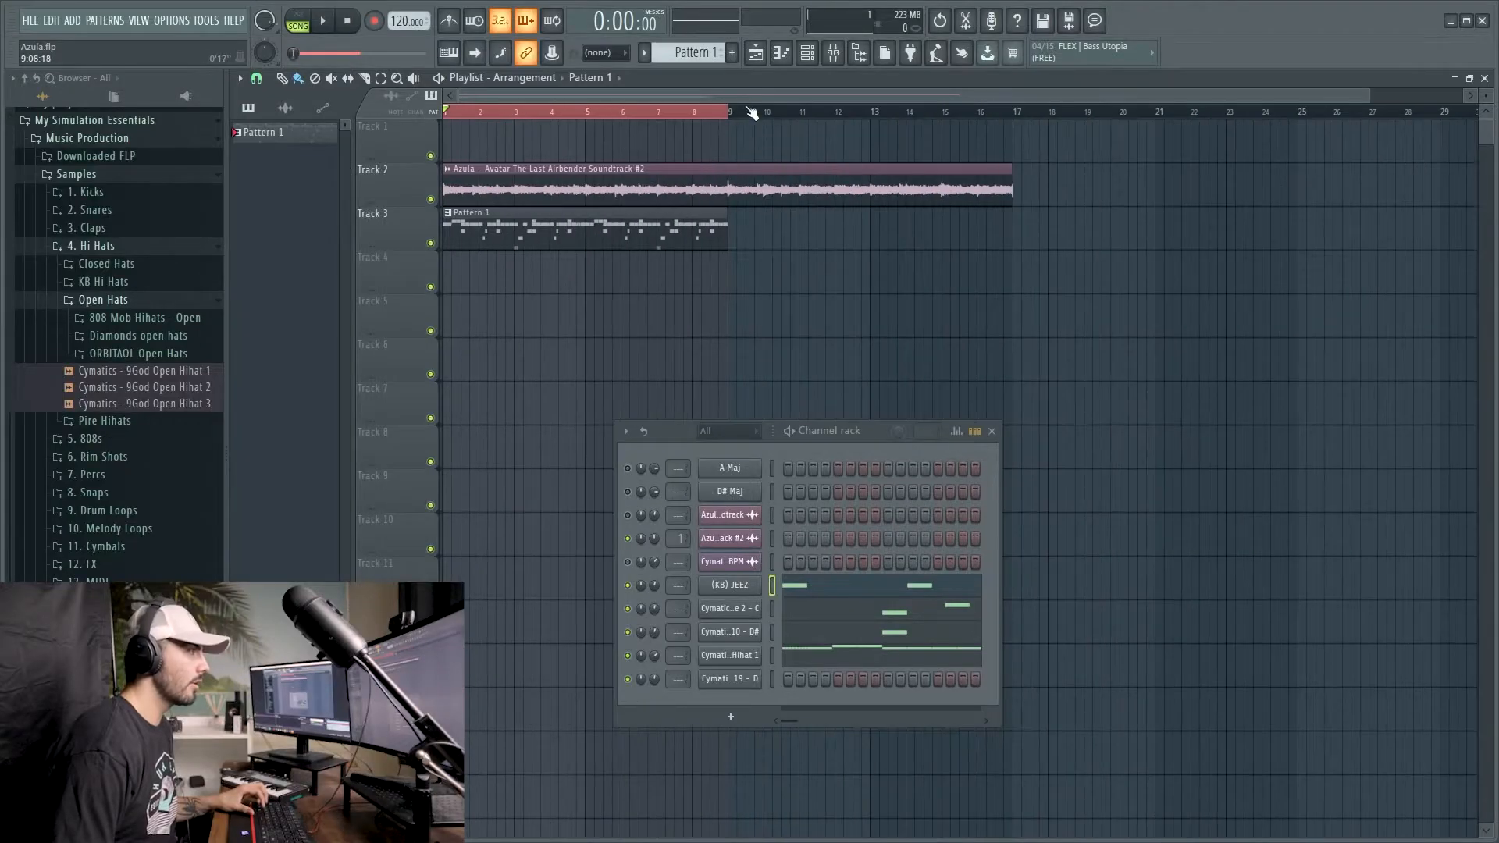
# Move the playlist loop selection and the Pattern 1 clip to start at bar 9, and open the pattern for editing
pyautogui.moveTo(738, 116); pyautogui.dragTo(1024, 115)
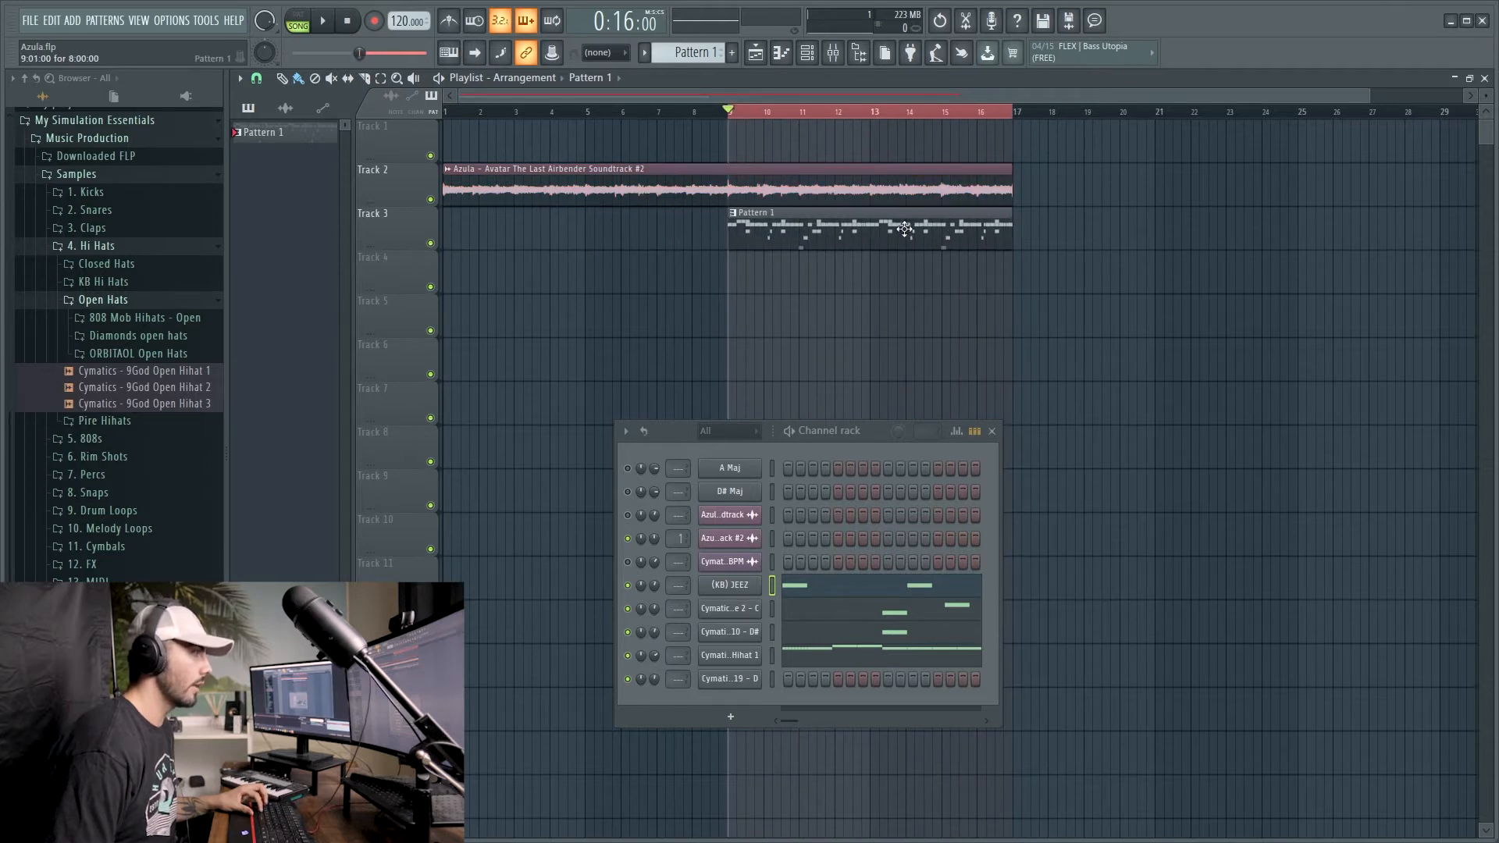
pyautogui.doubleClick(903, 228)
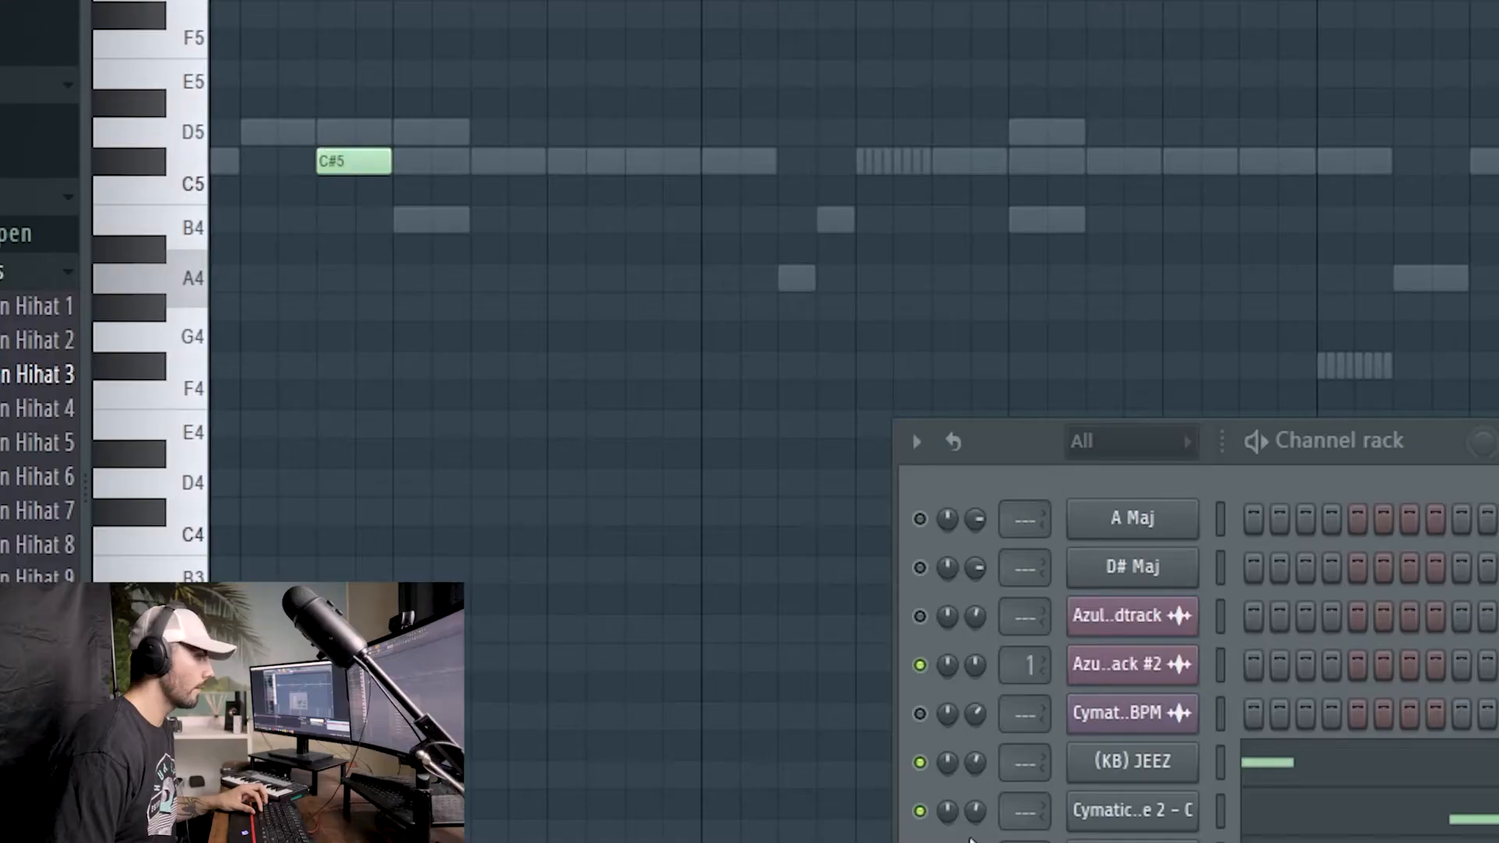
# Put Diamonds Open Hihat 3 in cut group 2 and set Snare 10 - D# to cut 2 by 2
pyautogui.click(1132, 842)
pyautogui.click(467, 117)
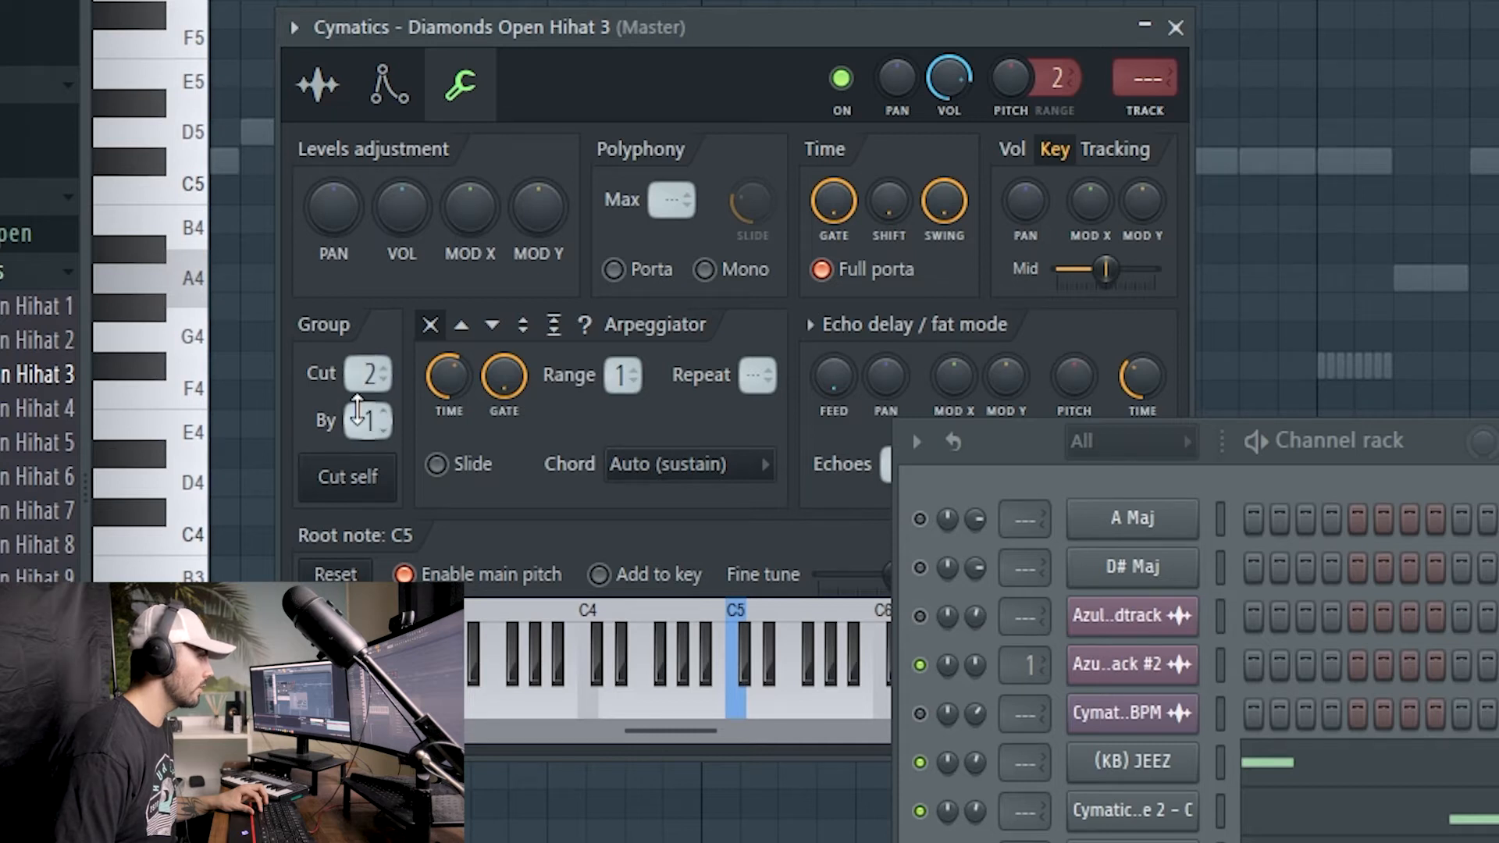
pyautogui.click(1124, 812)
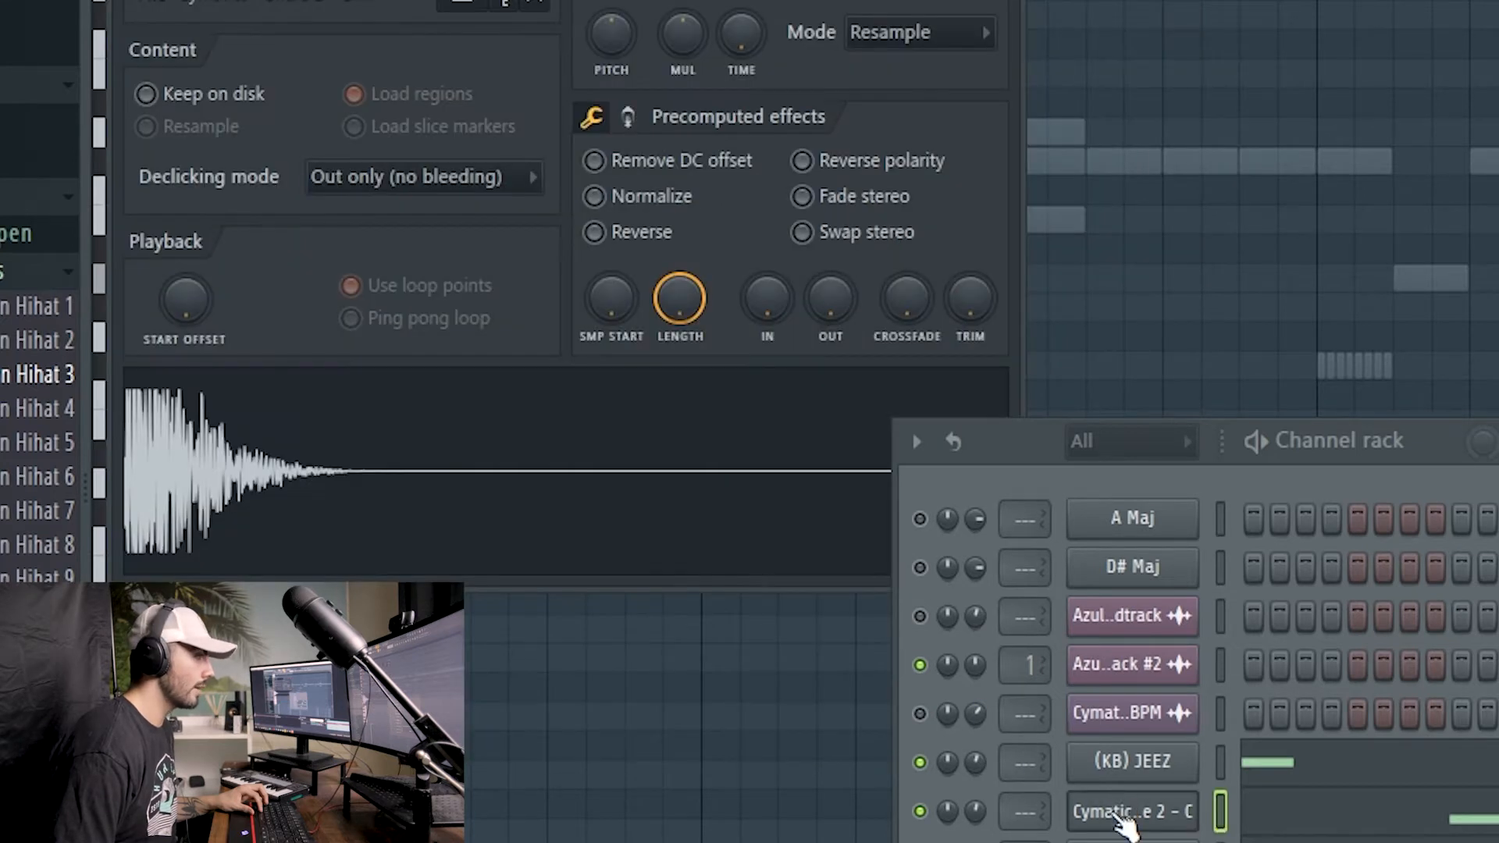
pyautogui.click(1128, 842)
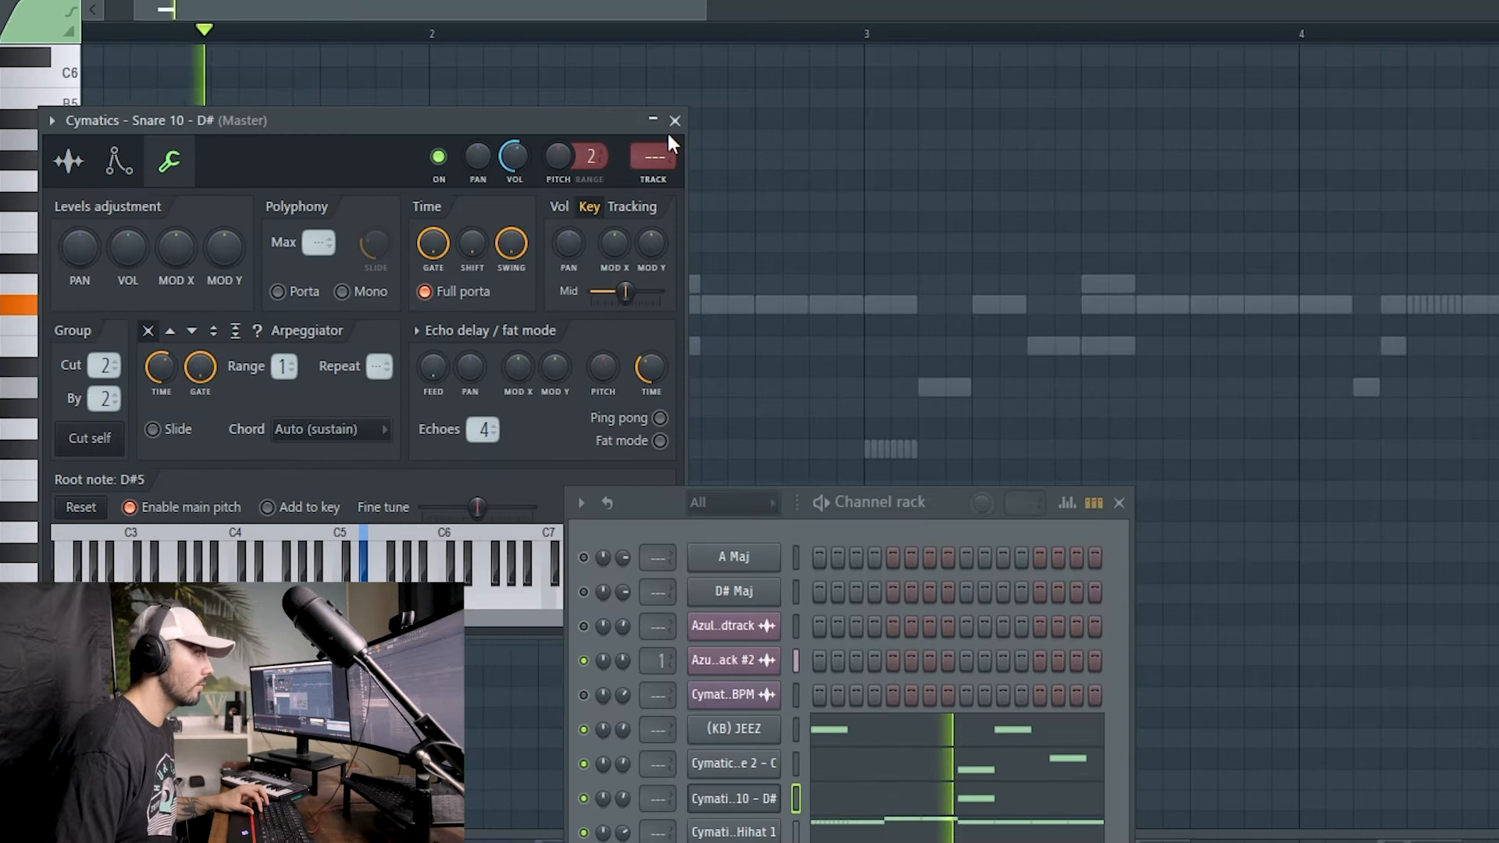
pyautogui.click(674, 120)
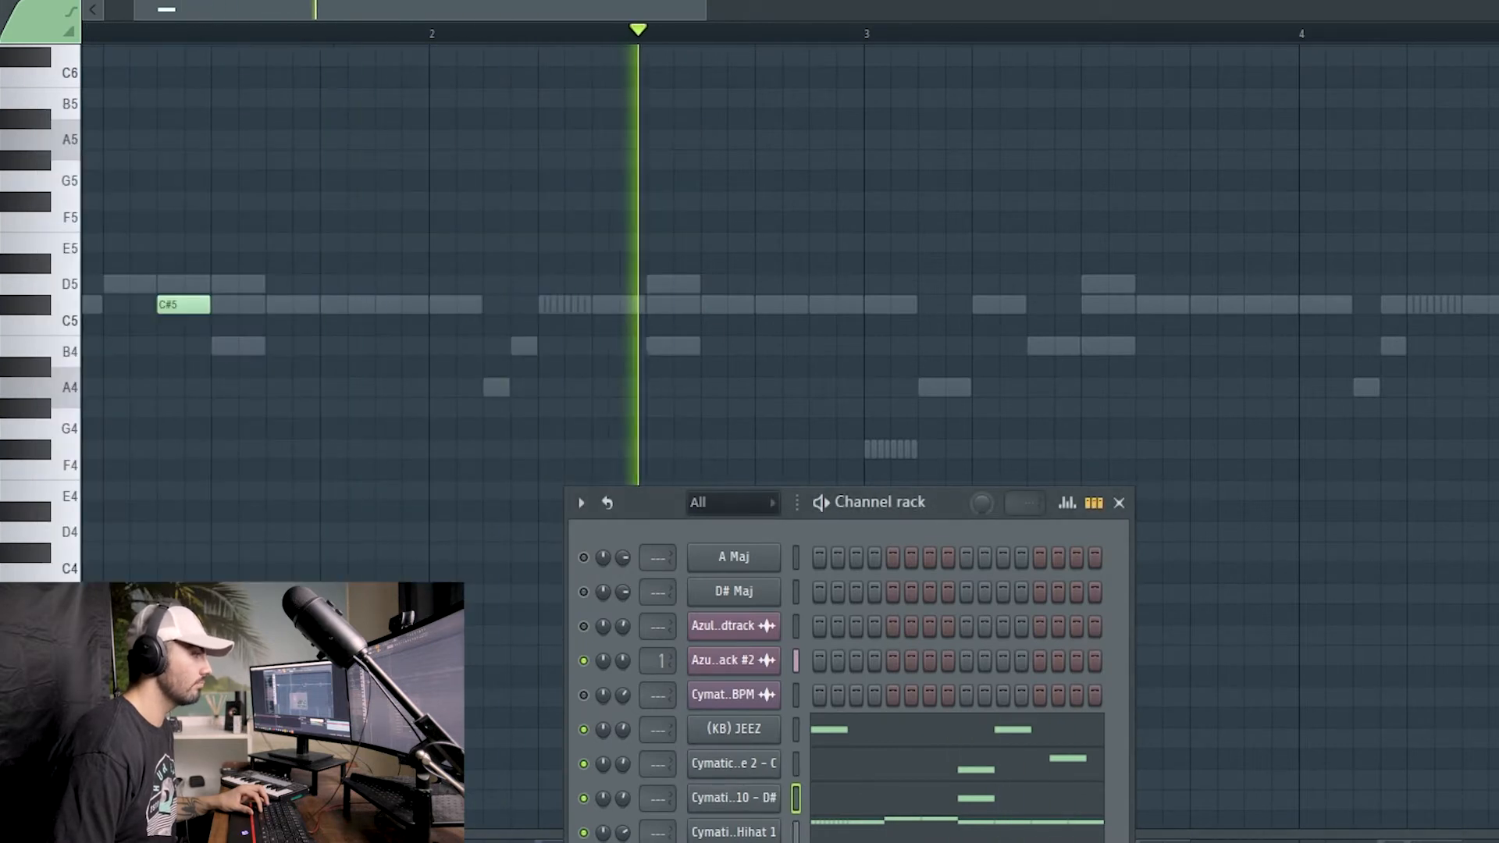
# Add an open hi-hat note on C#5 just before bar 2's snare and repeat the pattern through bar 8
pyautogui.scroll(-2, 542, 356)
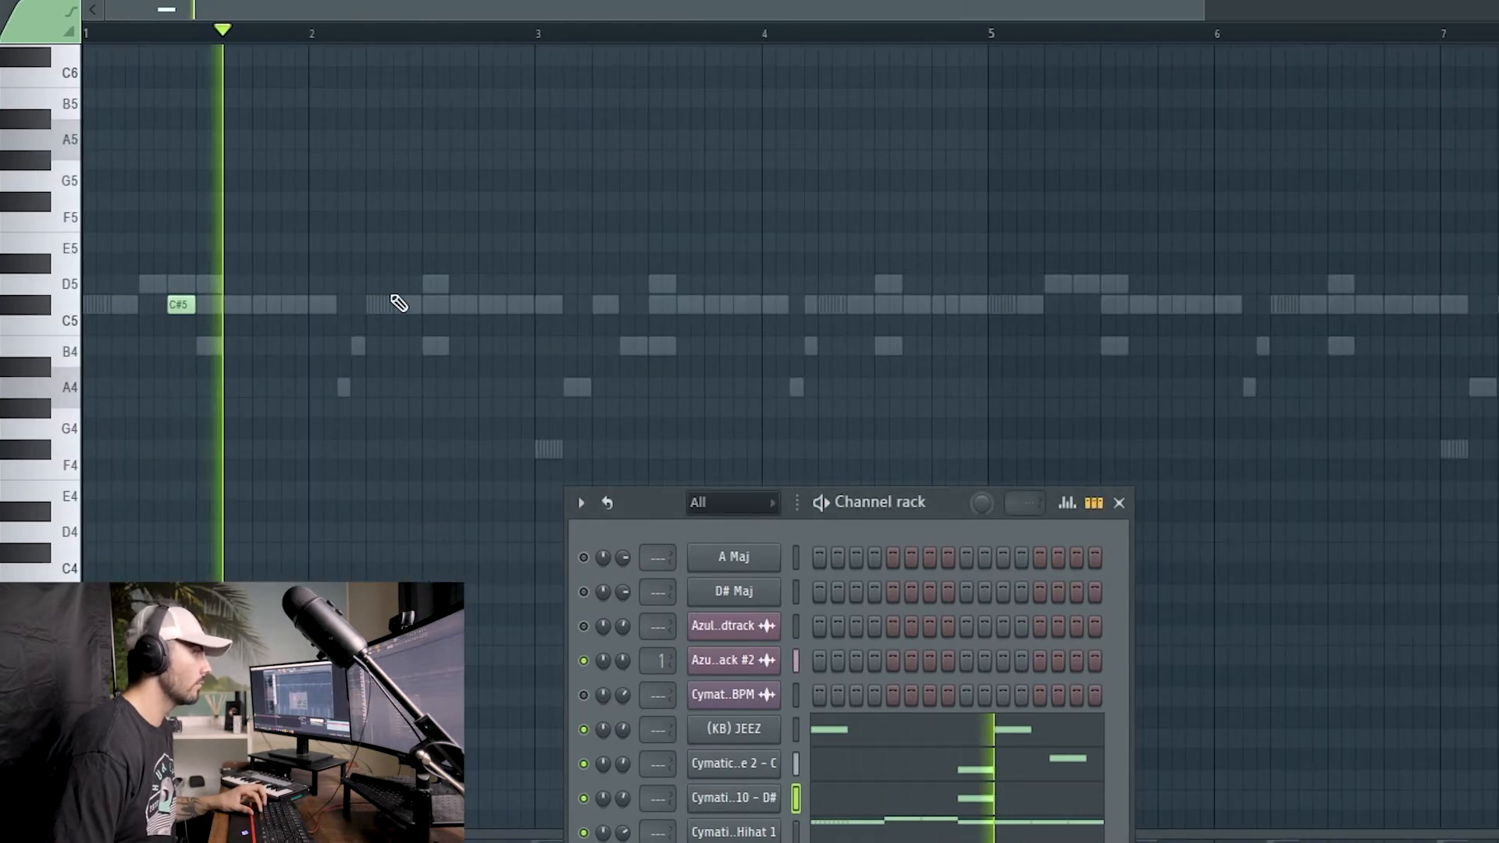
pyautogui.click(395, 304)
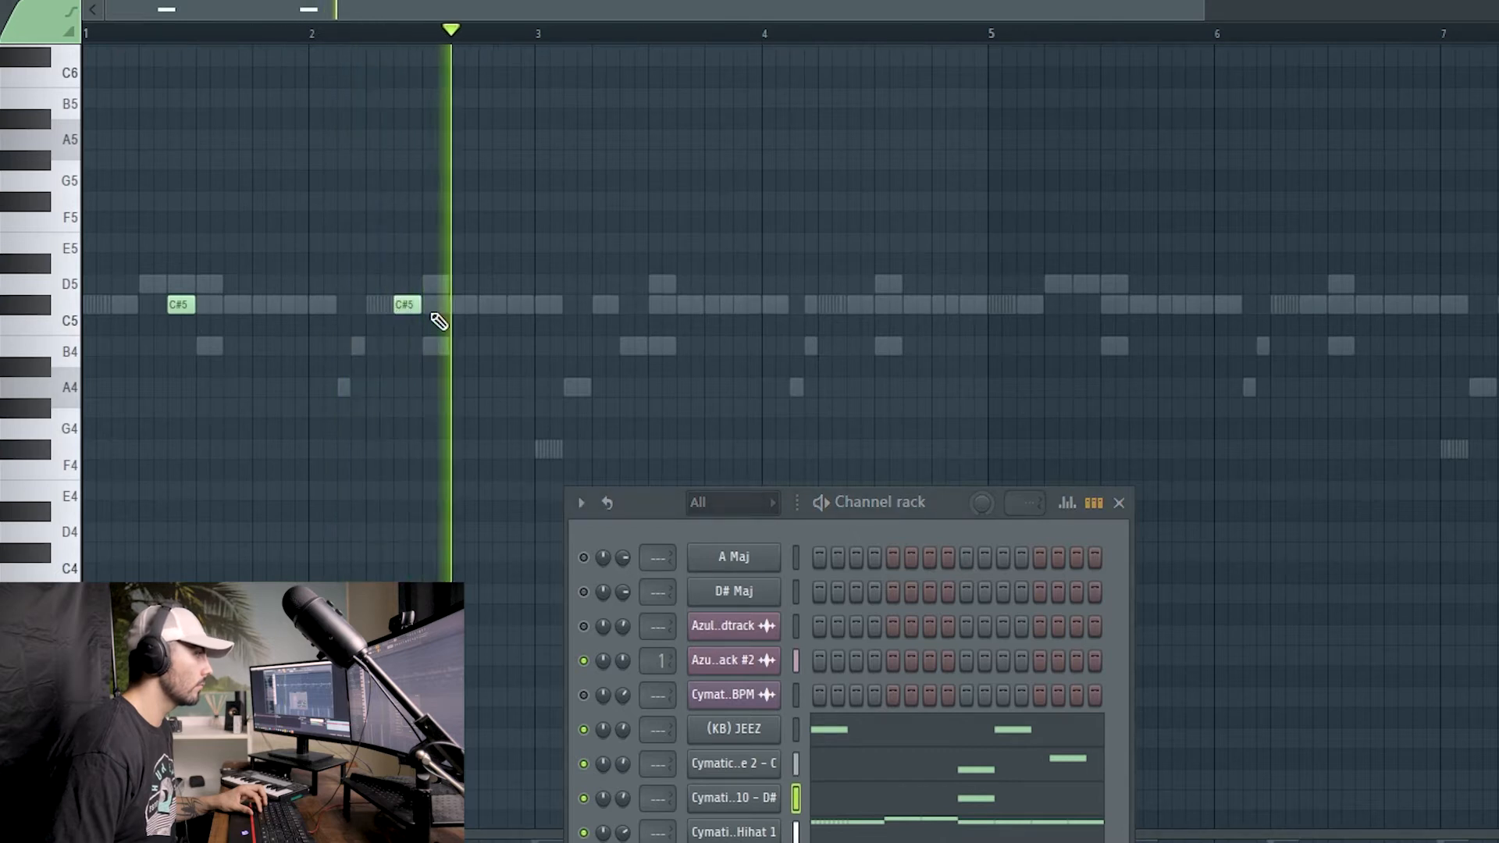
pyautogui.click(14, 309)
pyautogui.hotkey('ctrl', 'b')
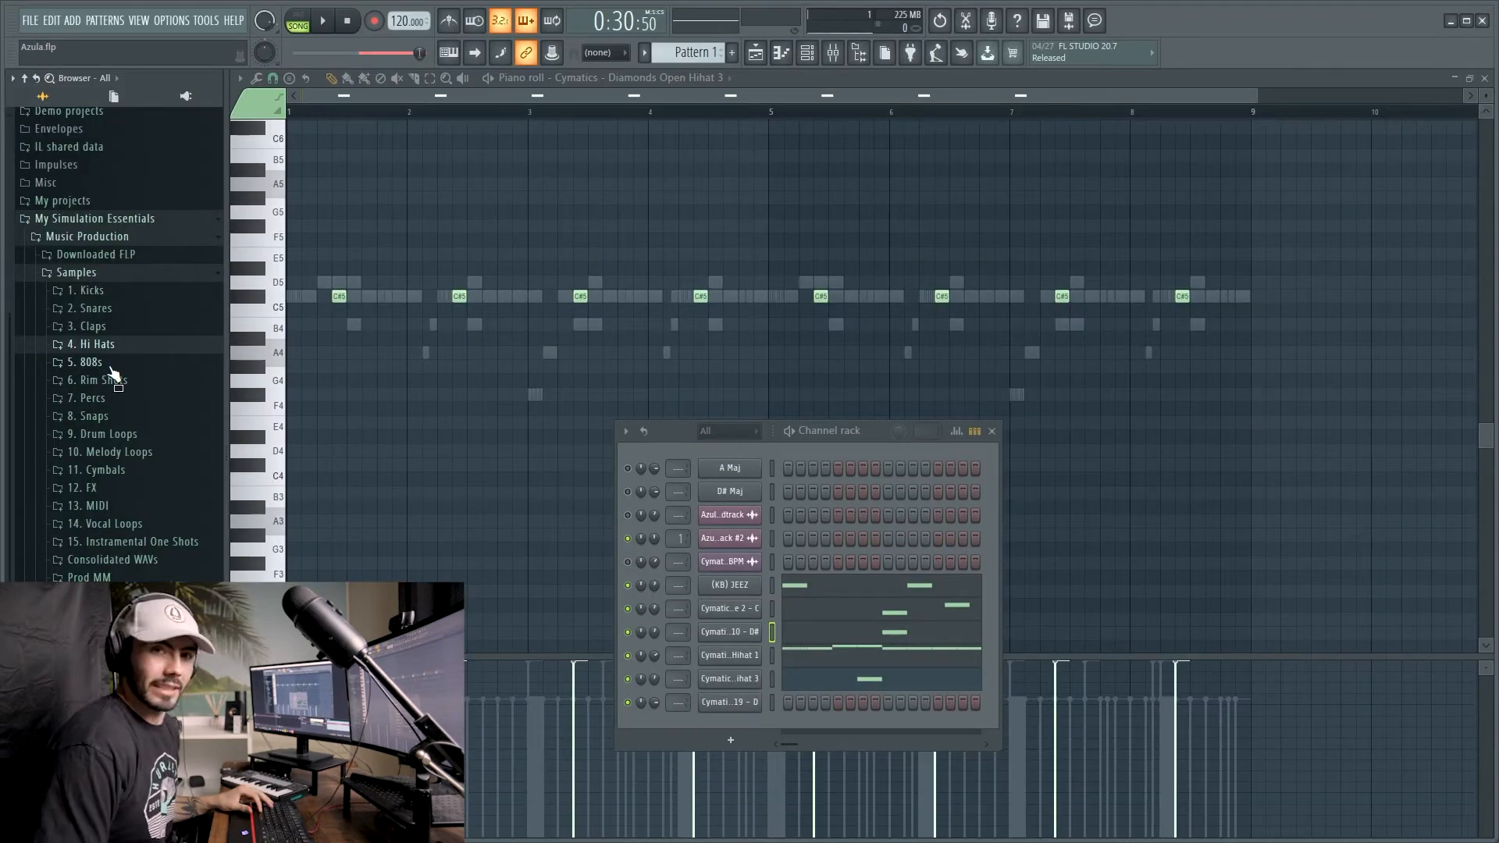
# Add Cymatics Organic Percussion Shot 52 from the Org Percs sample folder as a new channel
pyautogui.click(108, 400)
pyautogui.click(107, 420)
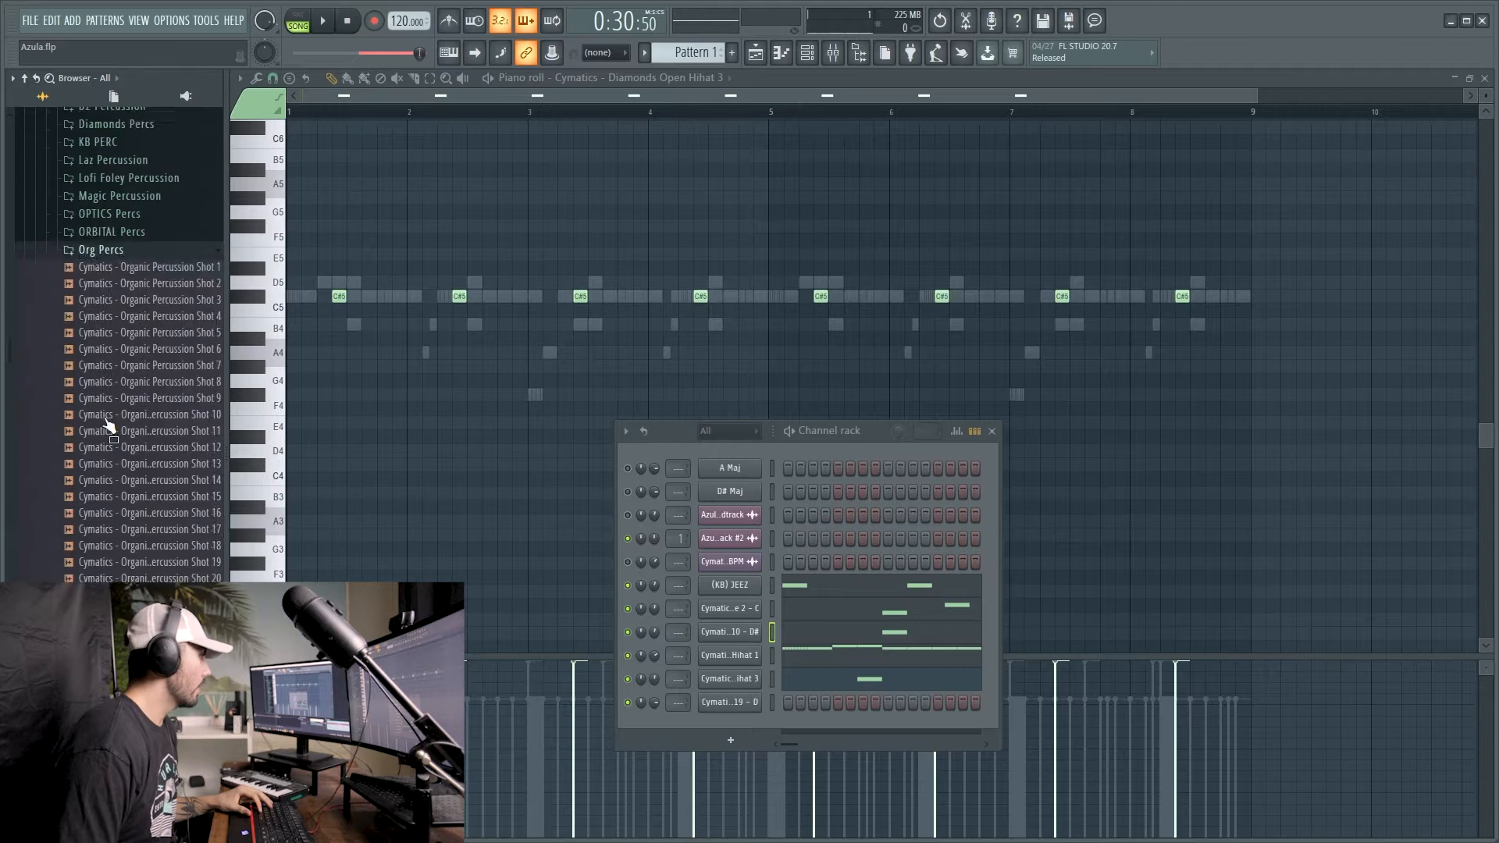
pyautogui.scroll(-10, 108, 425)
pyautogui.moveTo(729, 726); pyautogui.dragTo(737, 691)
# Fill the Organic Percussion Shot 52 channel every four steps and open it in the piano roll
pyautogui.rightClick(762, 707)
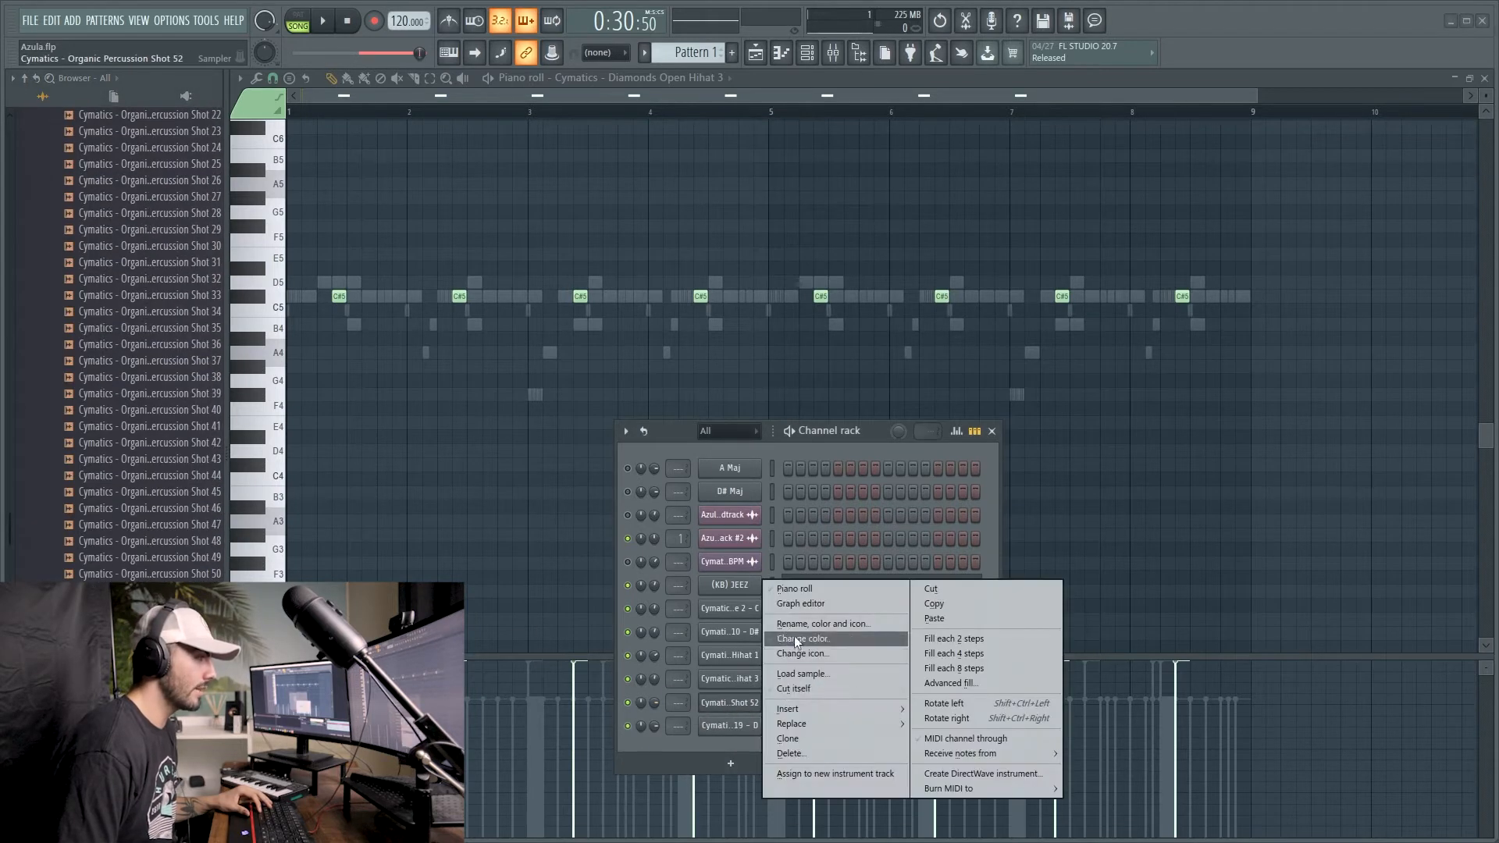
pyautogui.click(785, 591)
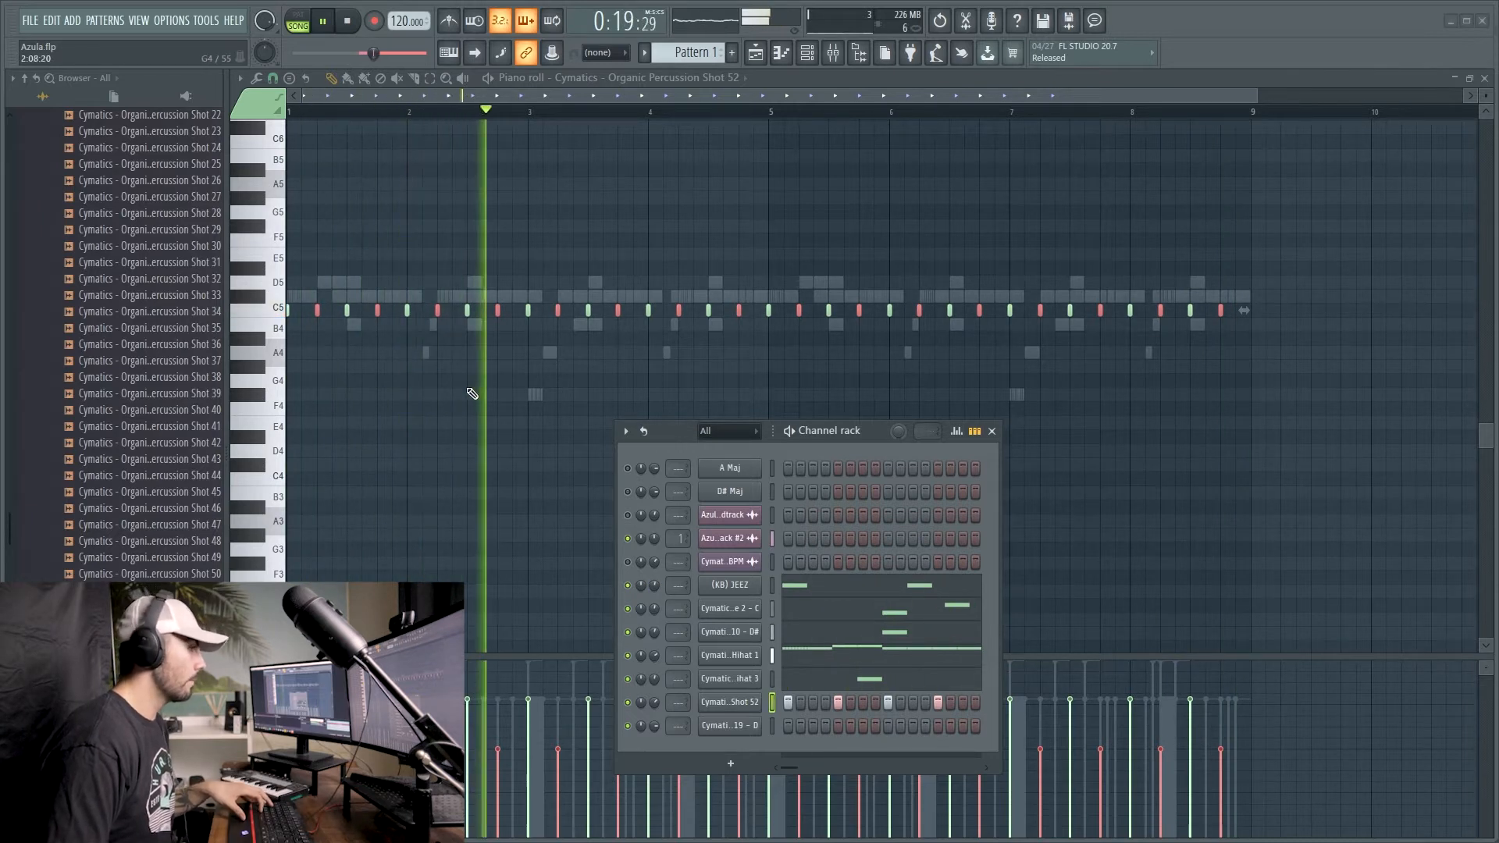
# Extend the Organic Percussion Shot 52 notes with legato, add a two-step C5 note at step 3 of bar 2, and play it back
pyautogui.press('space')
pyautogui.rightClick(746, 705)
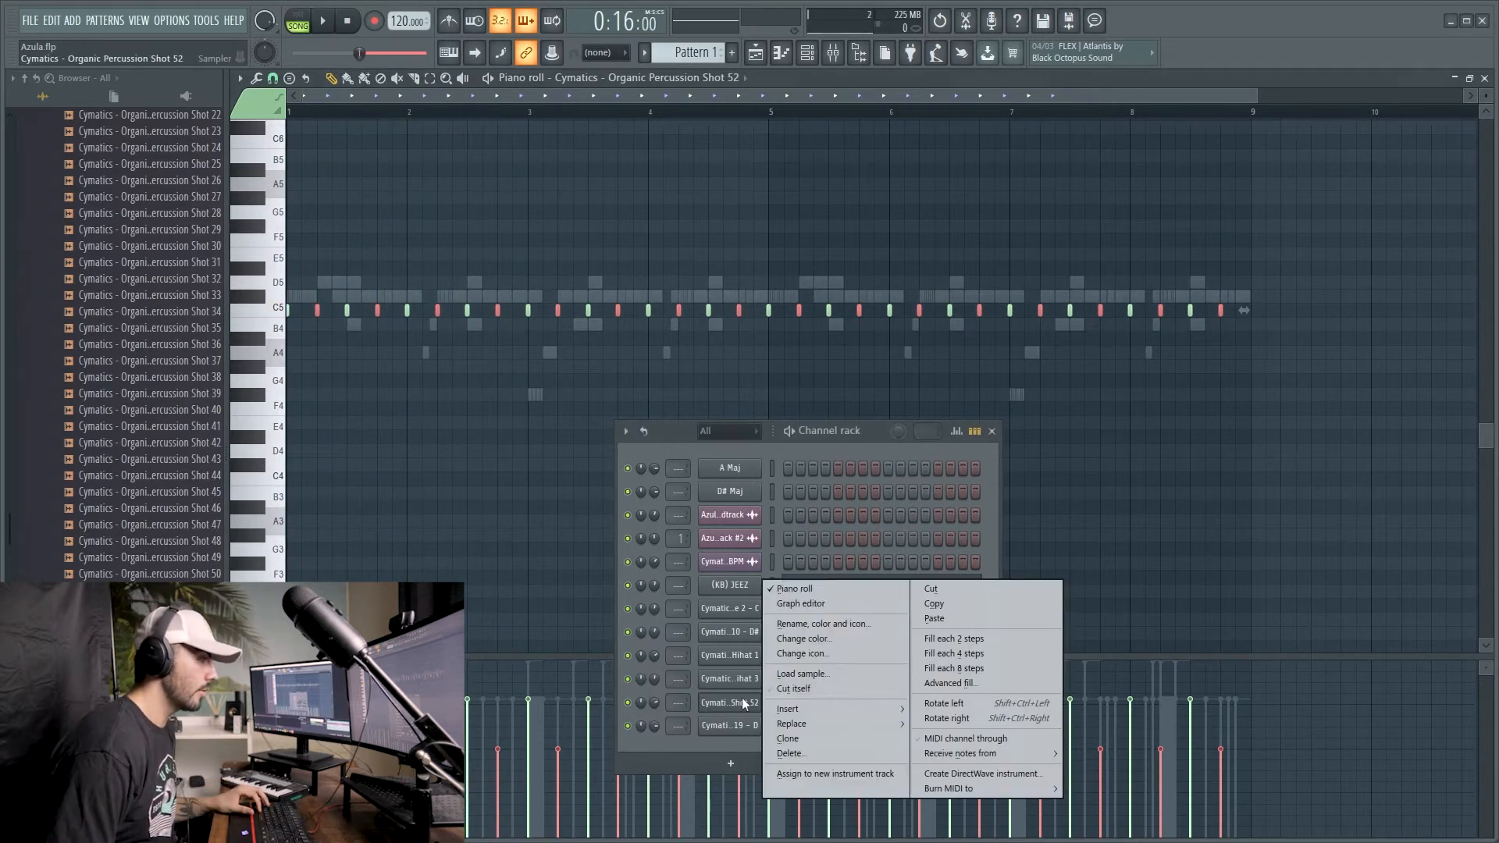
pyautogui.click(818, 592)
pyautogui.scroll(3, 325, 338)
pyautogui.hotkey('ctrl', 'l')
pyautogui.press('c')
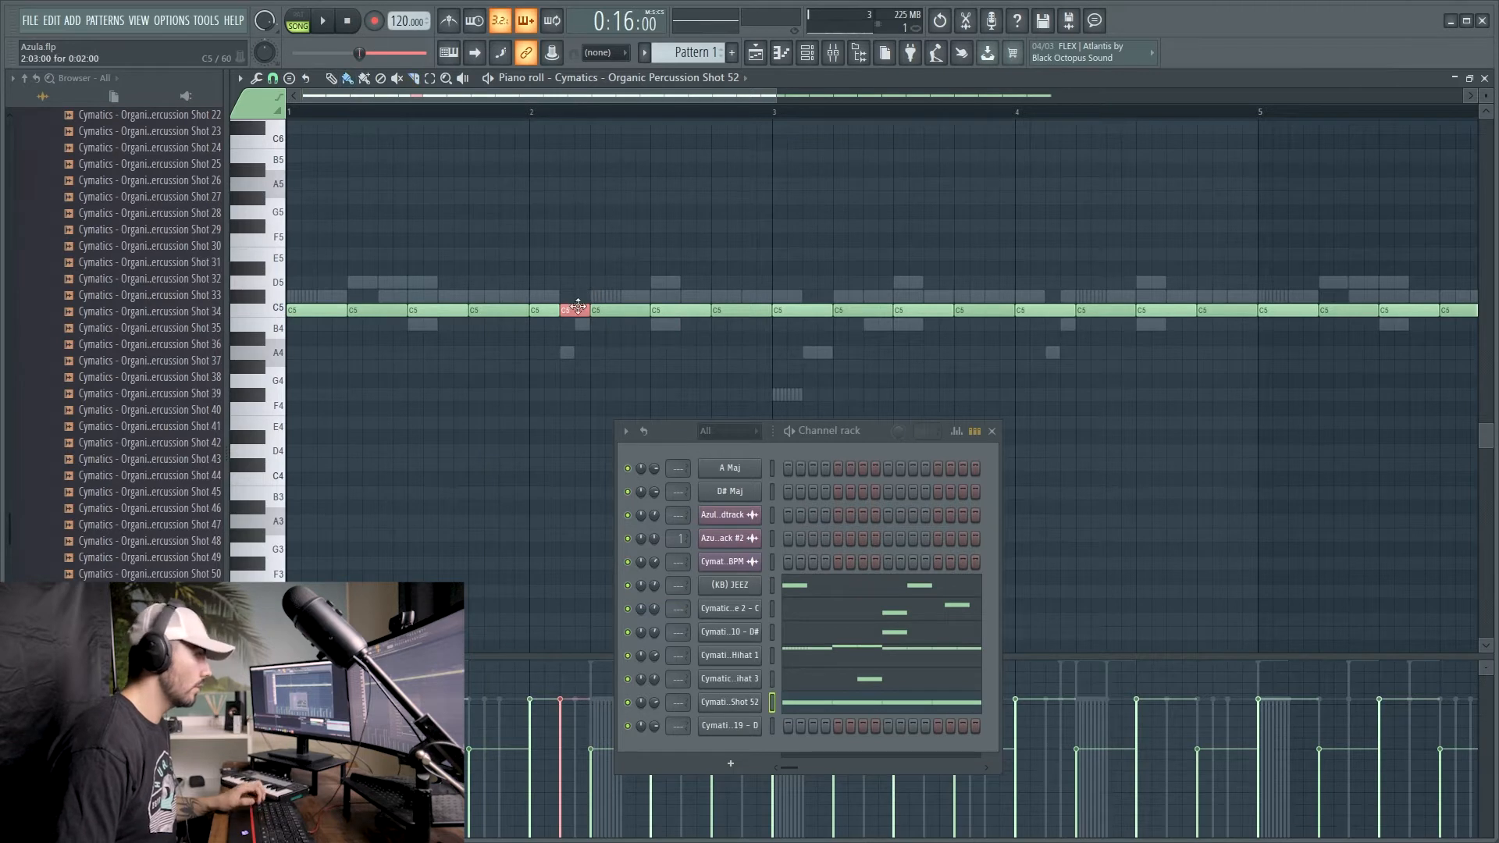
pyautogui.click(501, 115)
pyautogui.press('space')
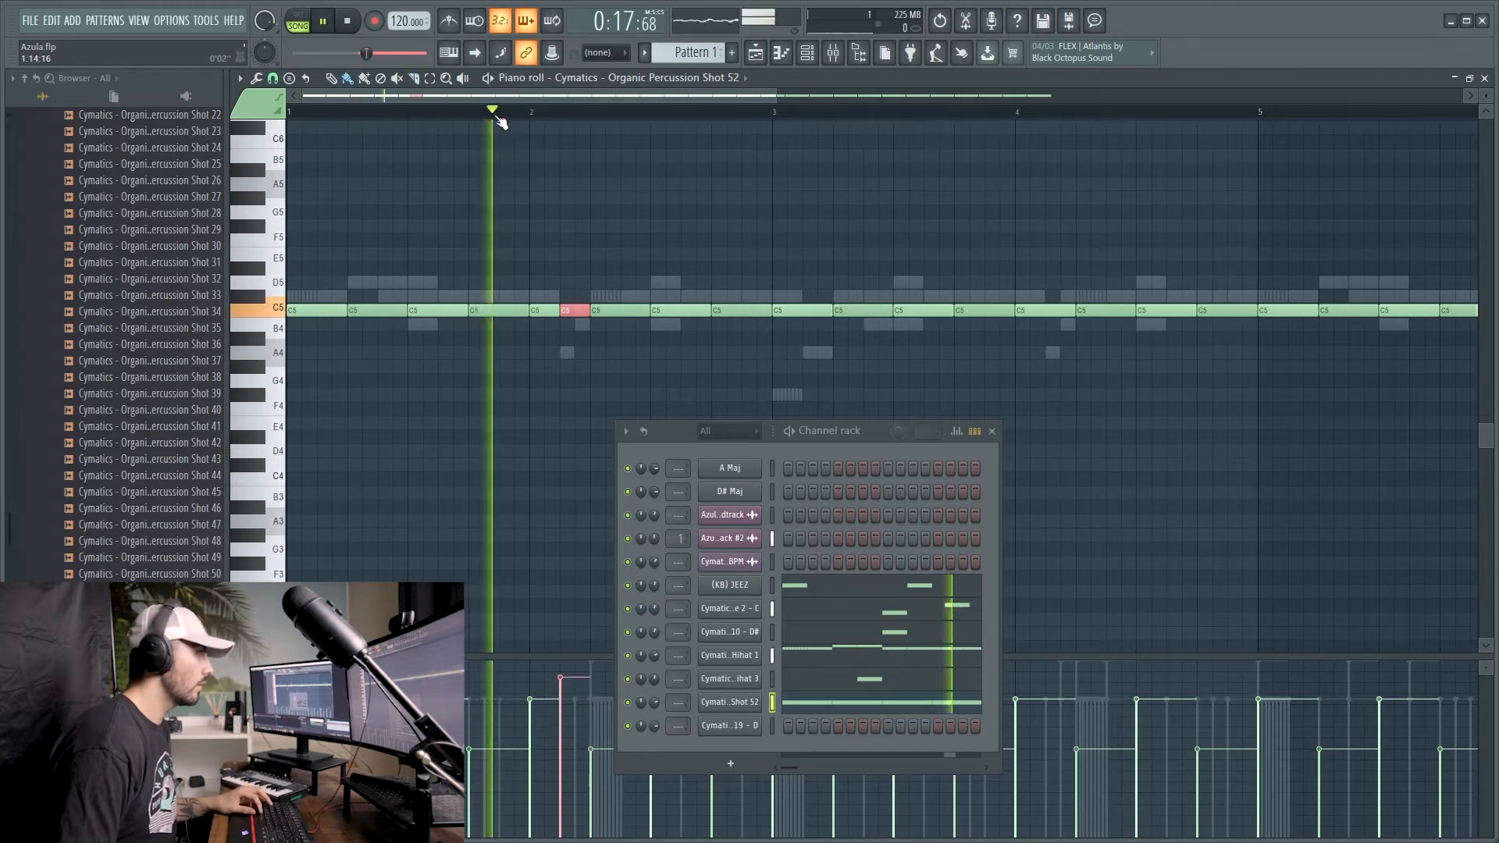
pyautogui.press('space')
pyautogui.press('space')
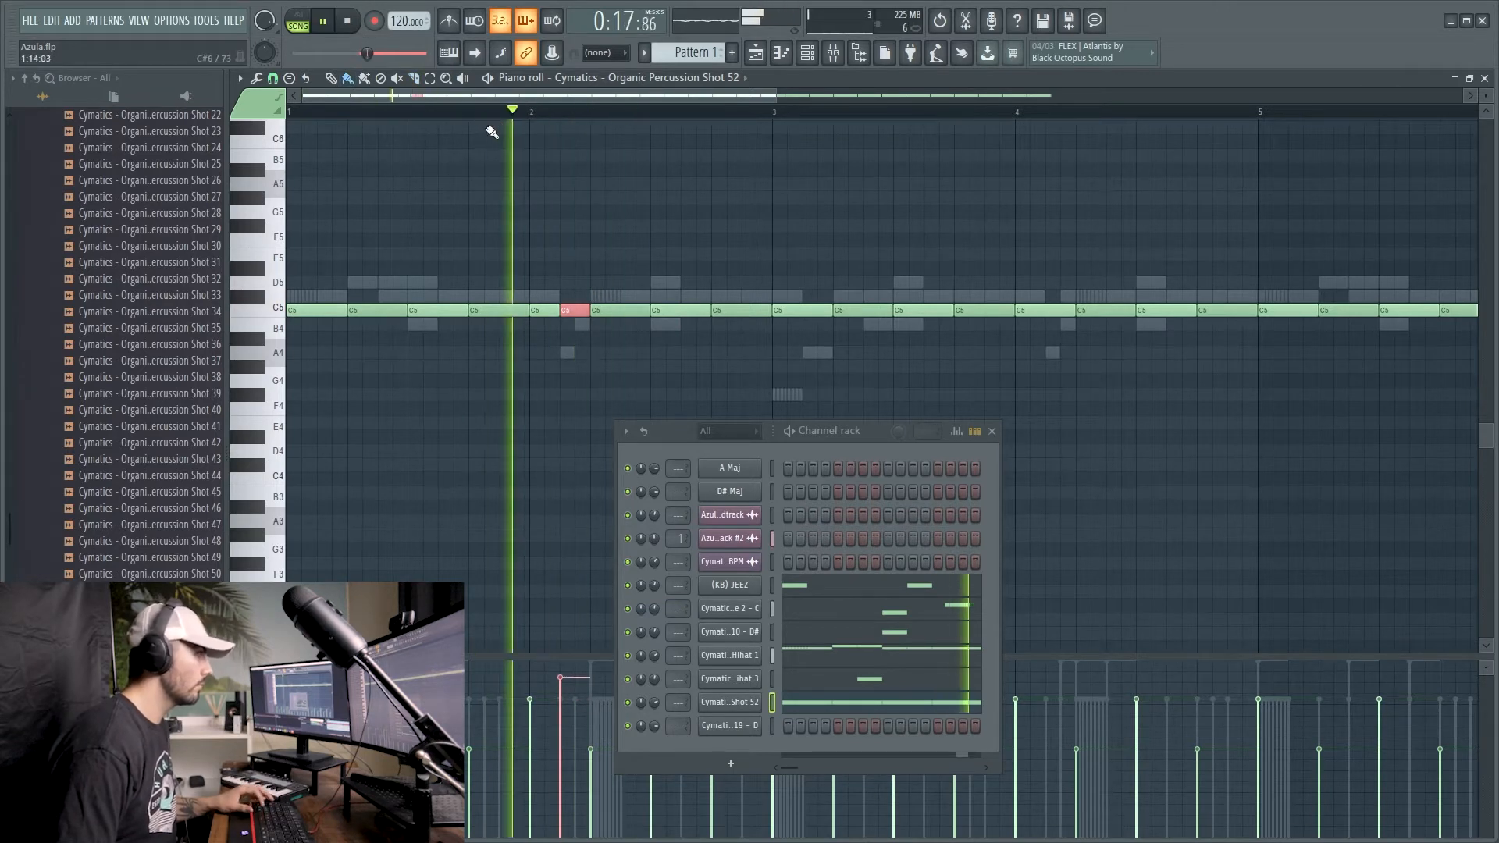
pyautogui.press('space')
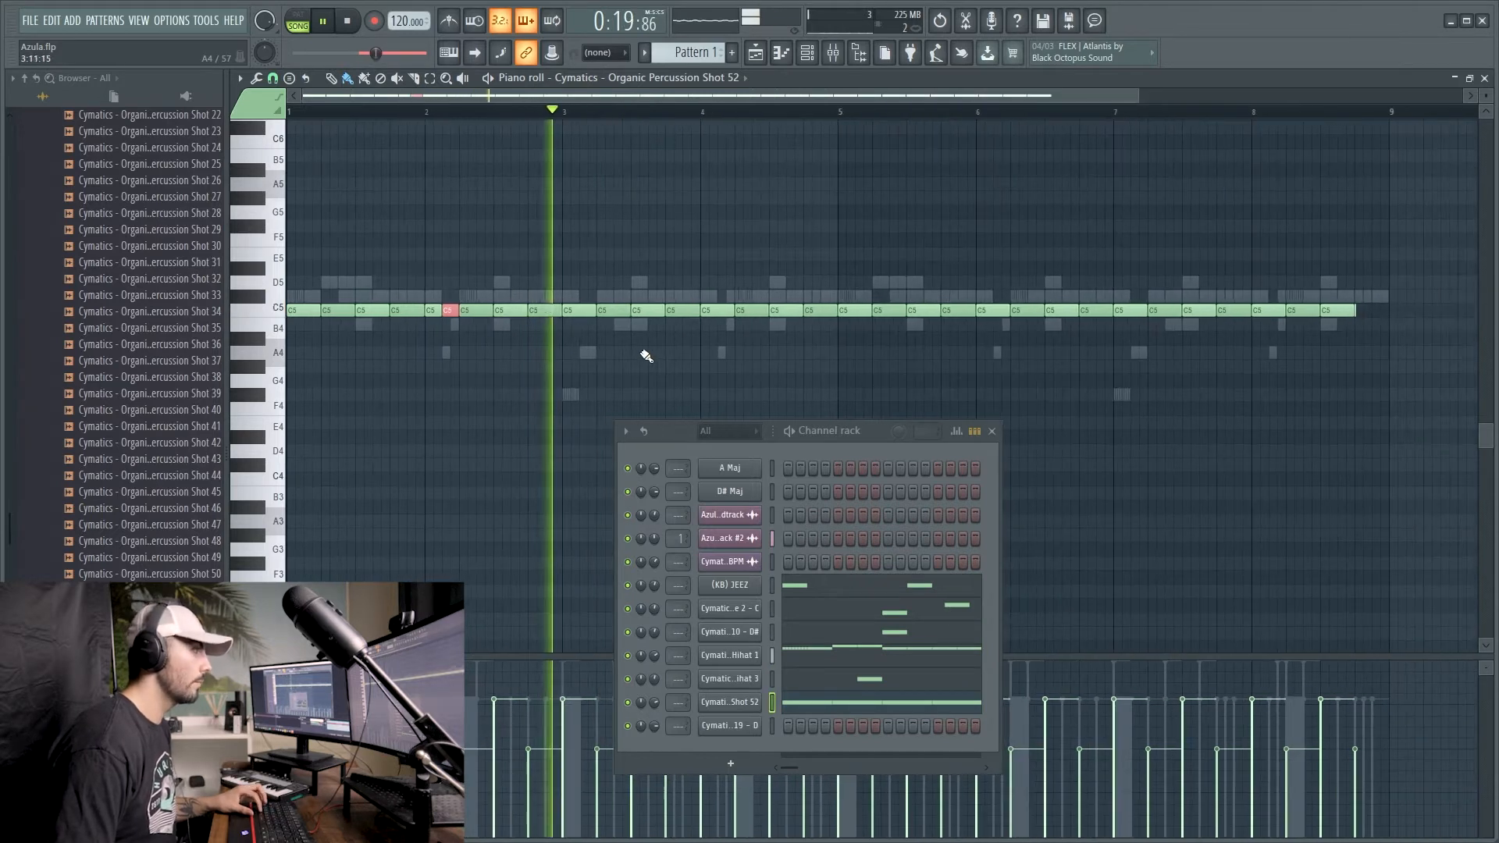
# Trim the Organic Percussion Shot 52 pattern to two bars with an extra C5 hit in bar 1 and repeat it through bar 8
pyautogui.scroll(-3, 559, 330)
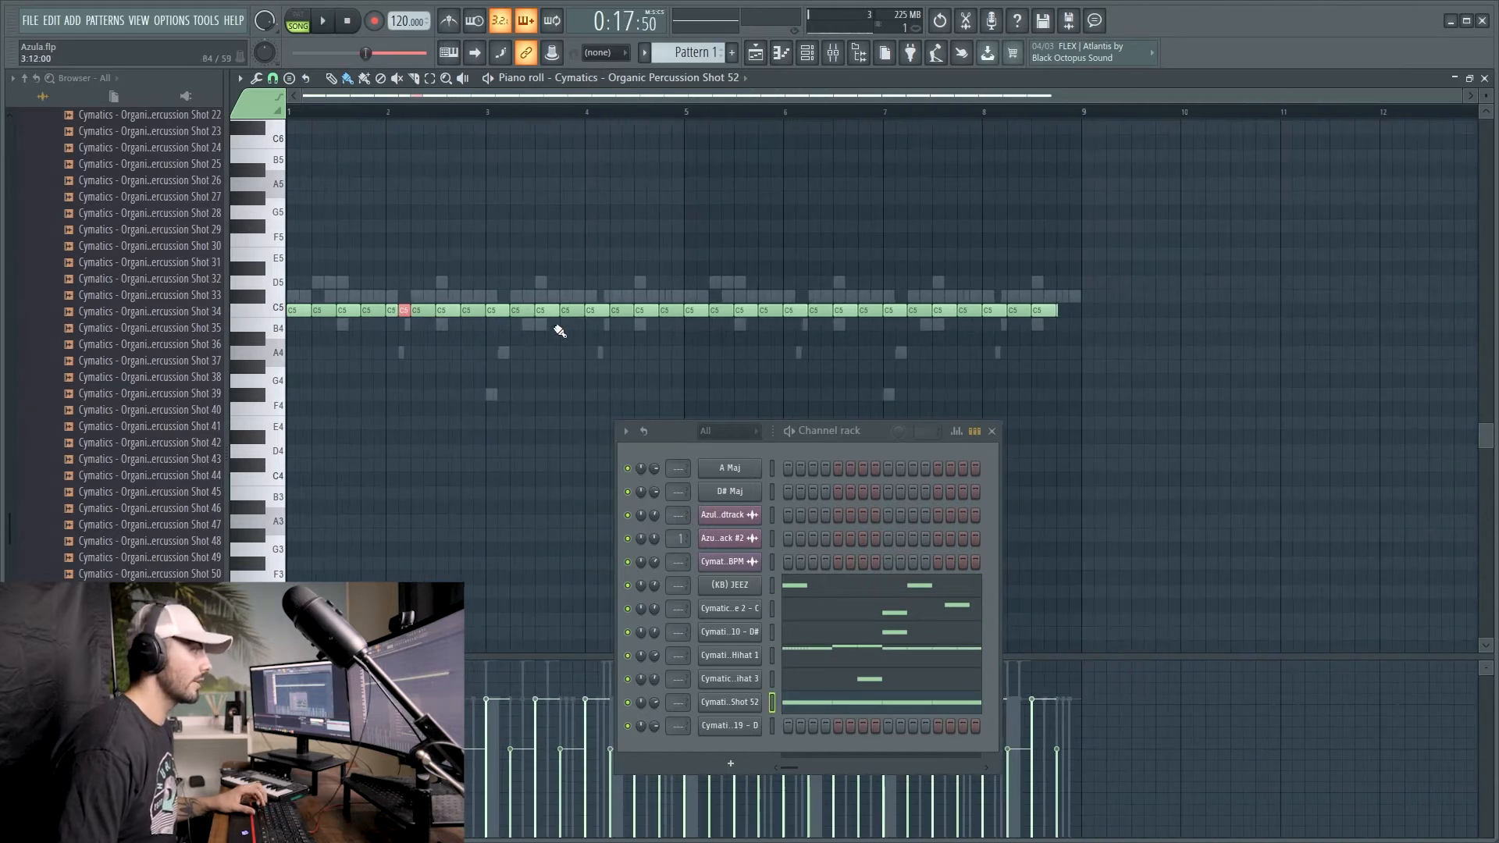
pyautogui.rightClick(490, 311)
pyautogui.scroll(3, 375, 98)
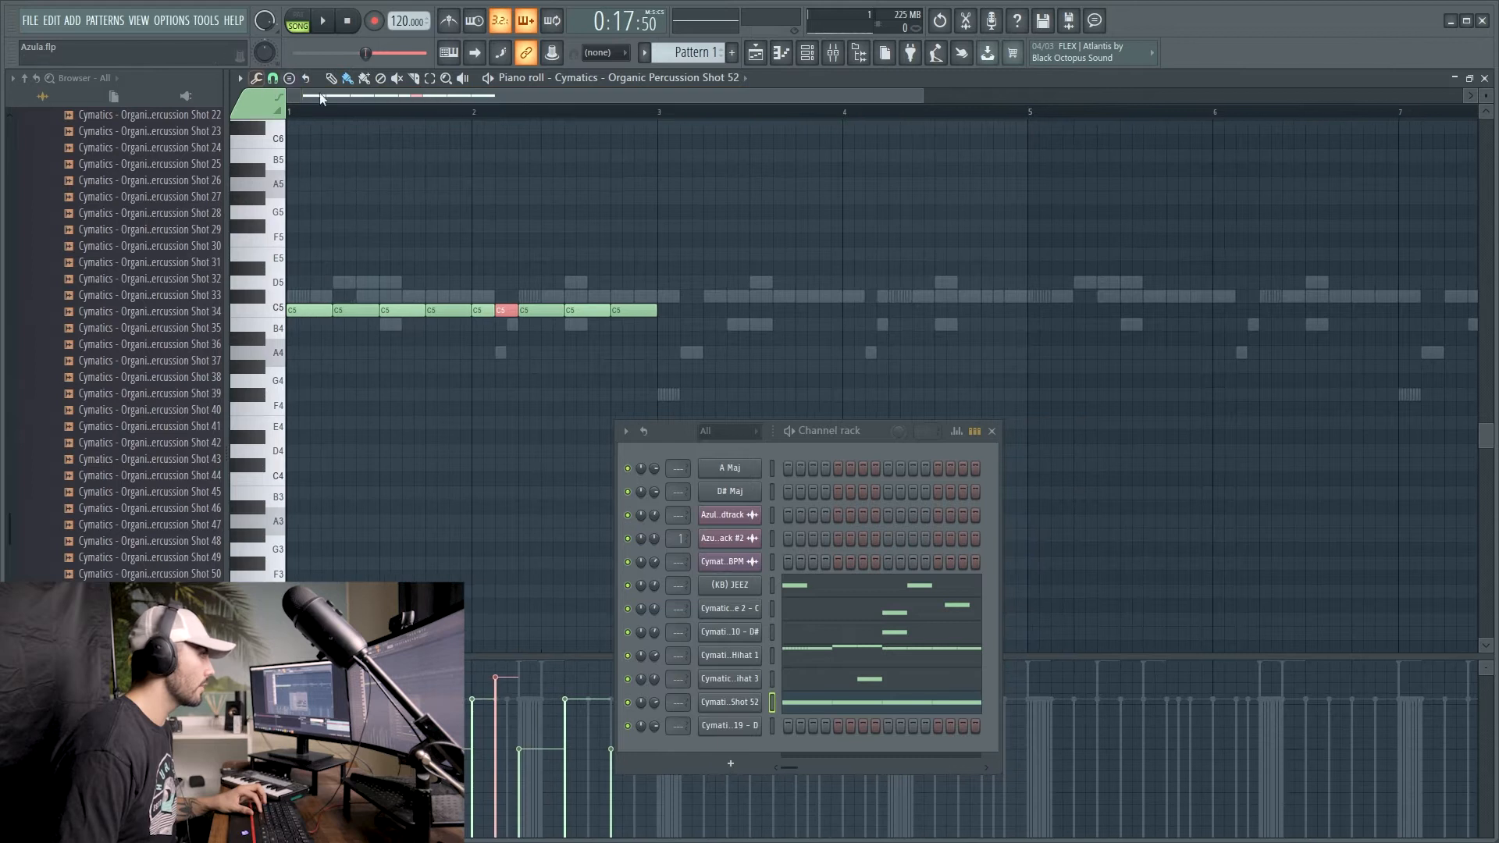
pyautogui.press('space')
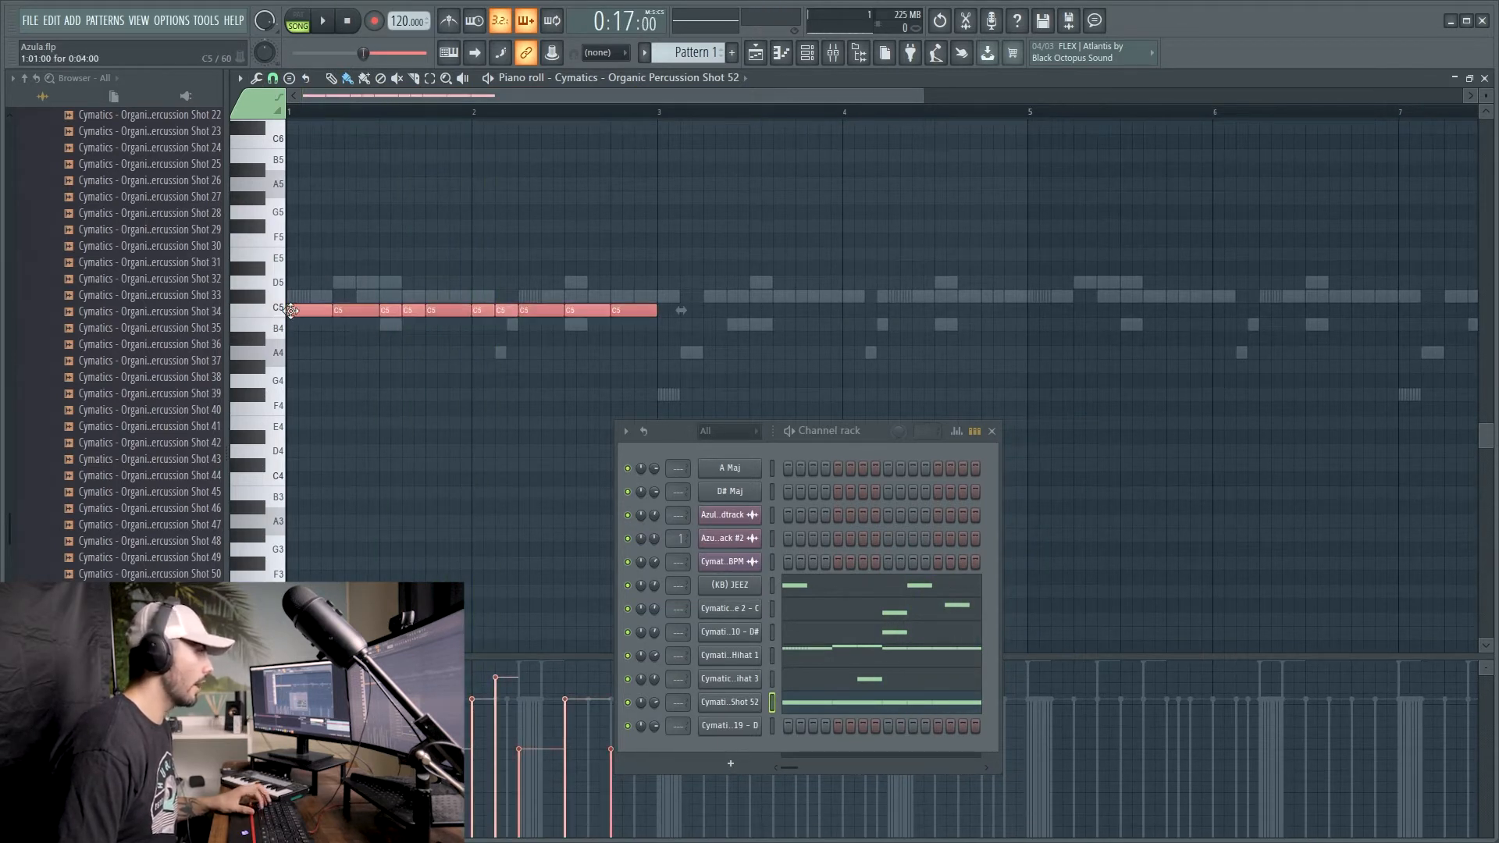
pyautogui.moveTo(291, 311); pyautogui.dragTo(595, 314)
pyautogui.scroll(15, 166, 465)
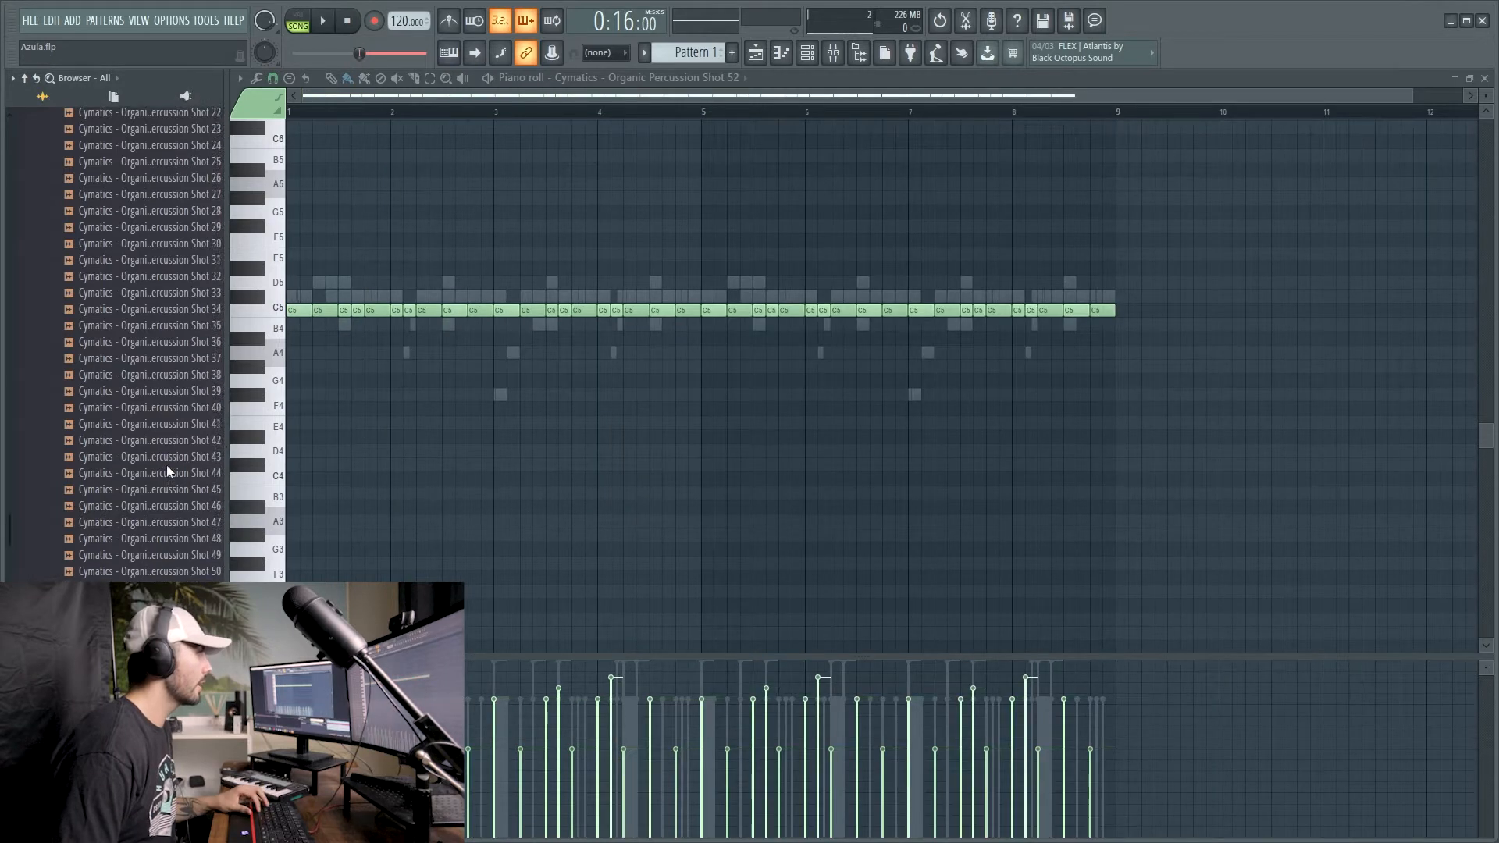
# Add Cymatics Posty Apart Percussion Shot 2 from Post Percussion as a new channel with C#5 hits at bars 1, 3, 5 and 7
pyautogui.click(134, 345)
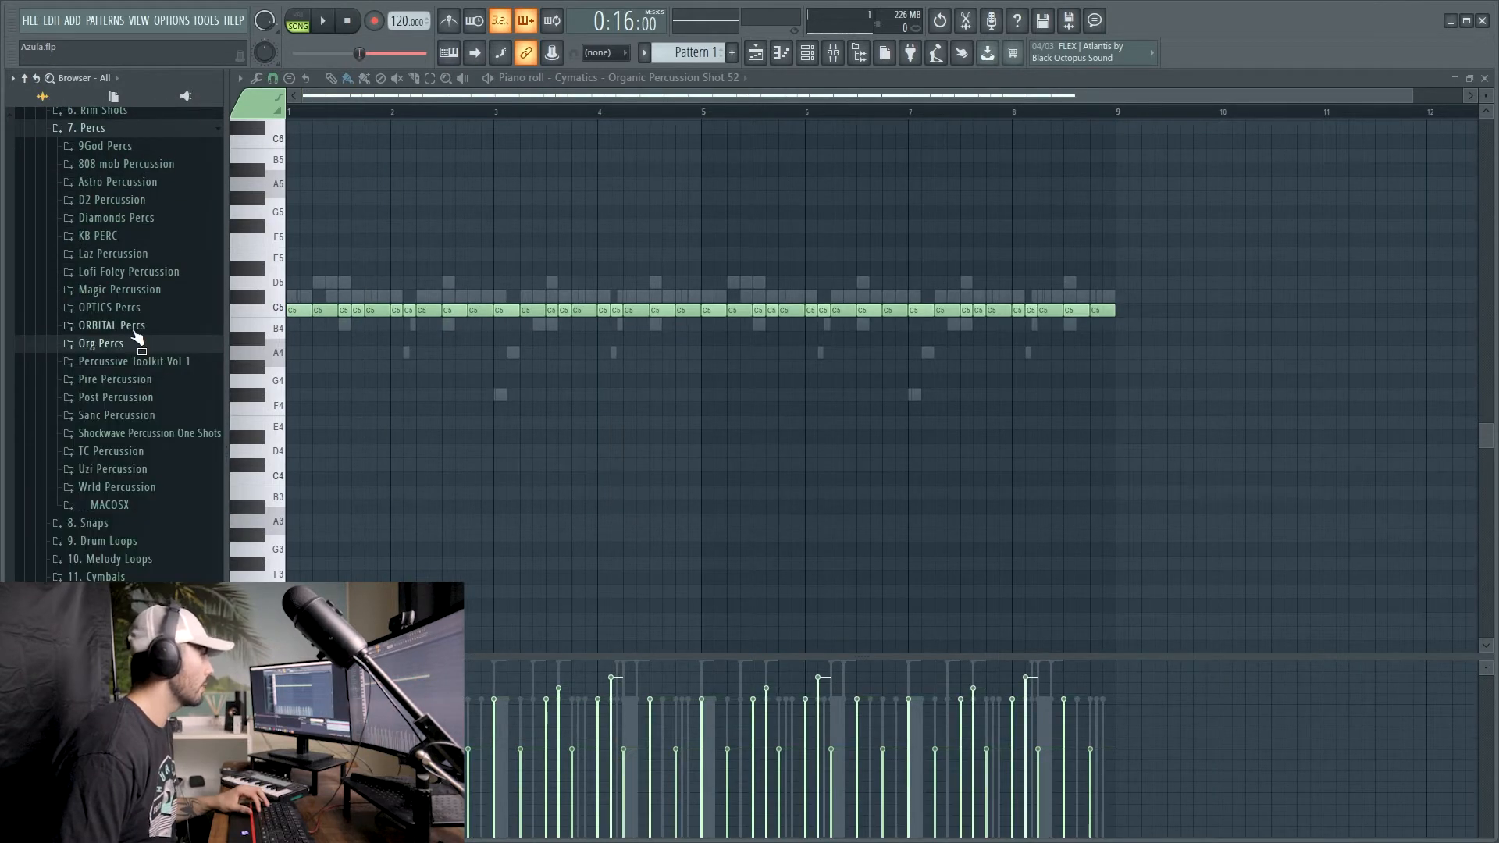
pyautogui.click(130, 399)
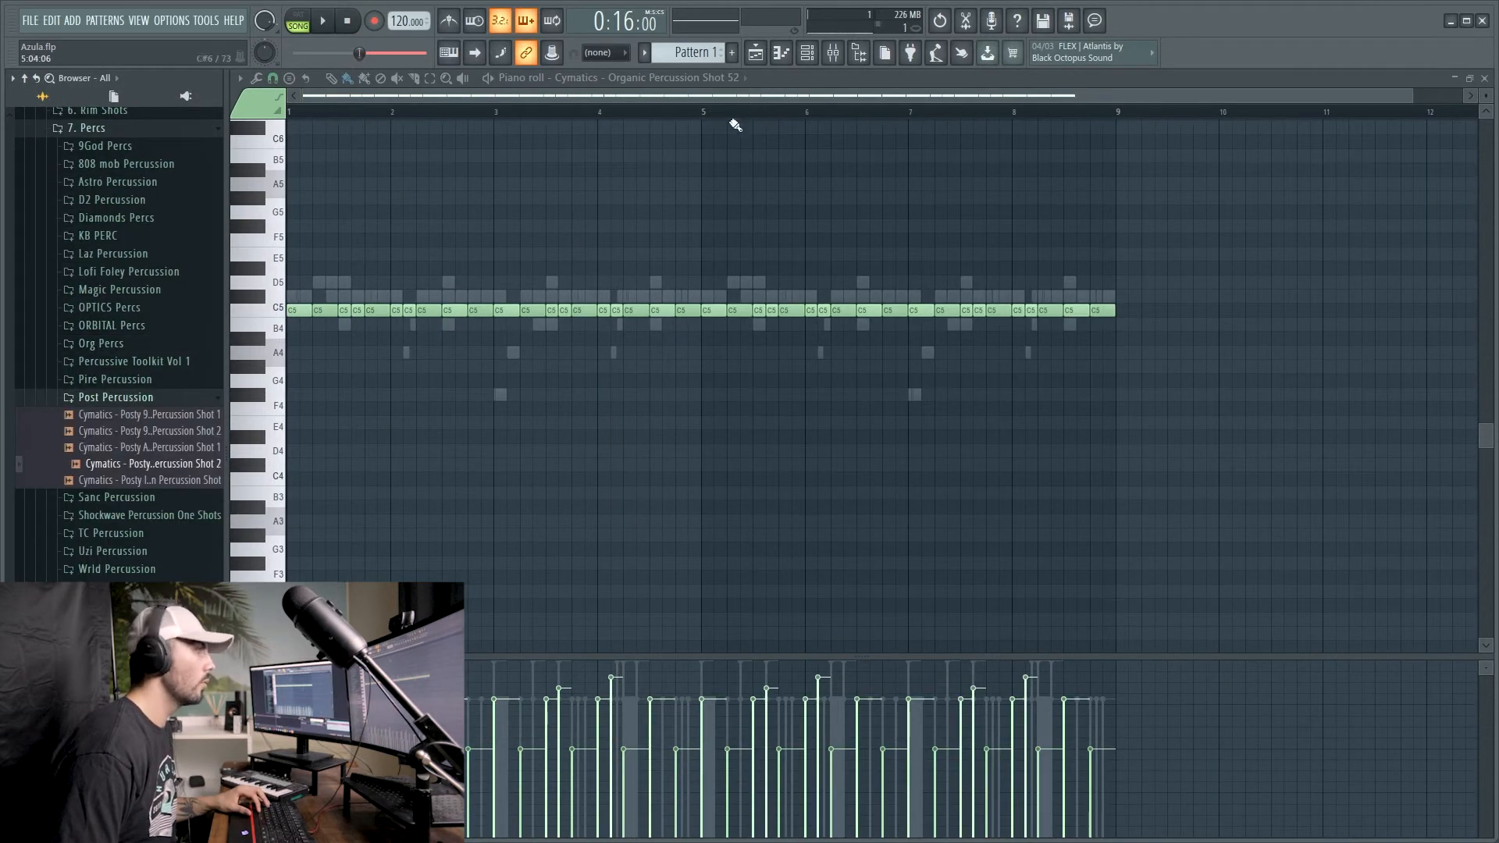
pyautogui.click(817, 57)
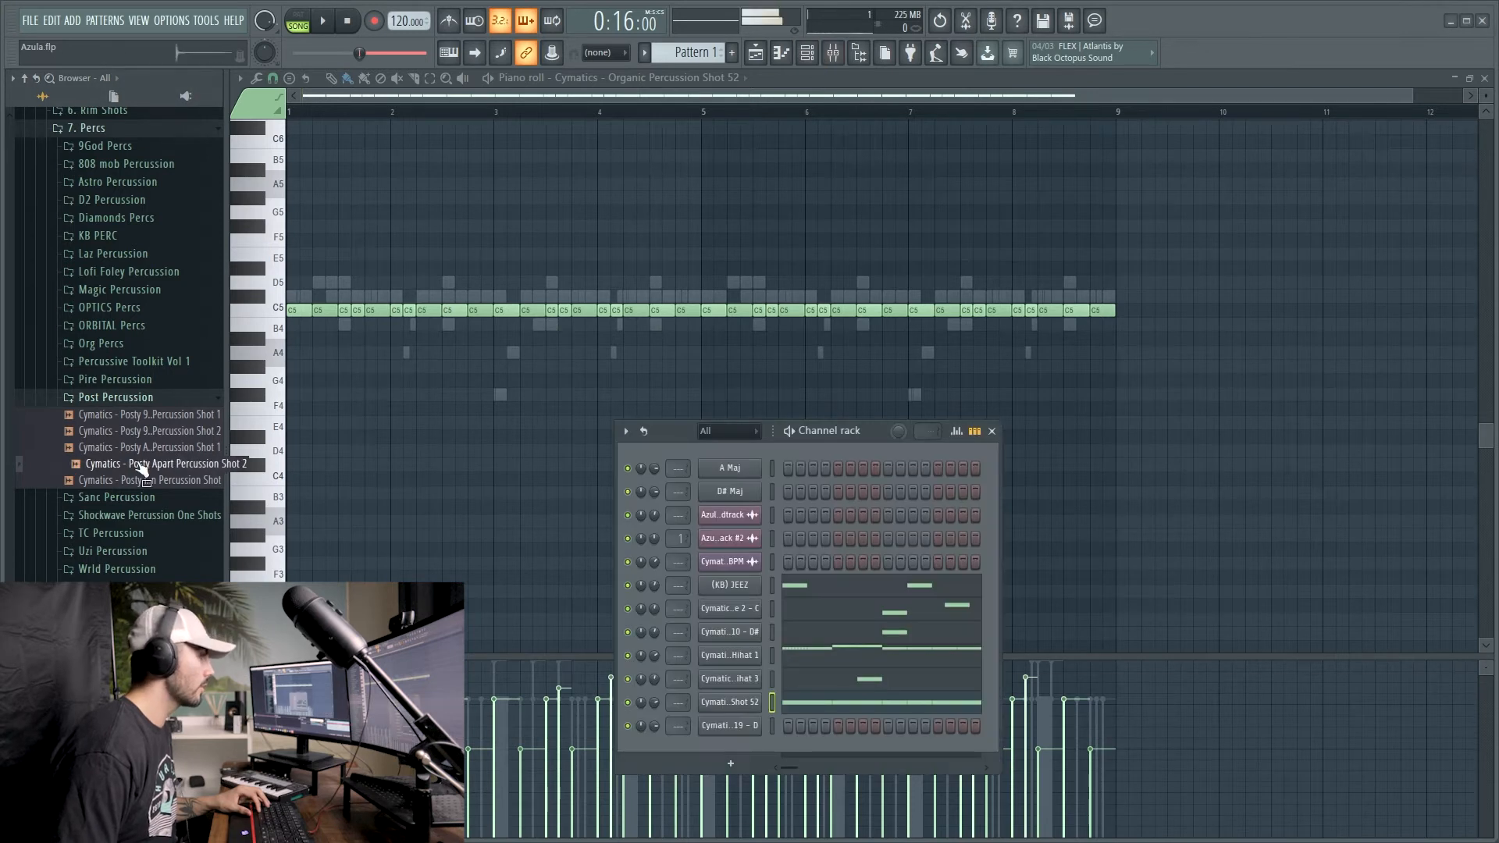
pyautogui.moveTo(734, 737); pyautogui.dragTo(734, 734)
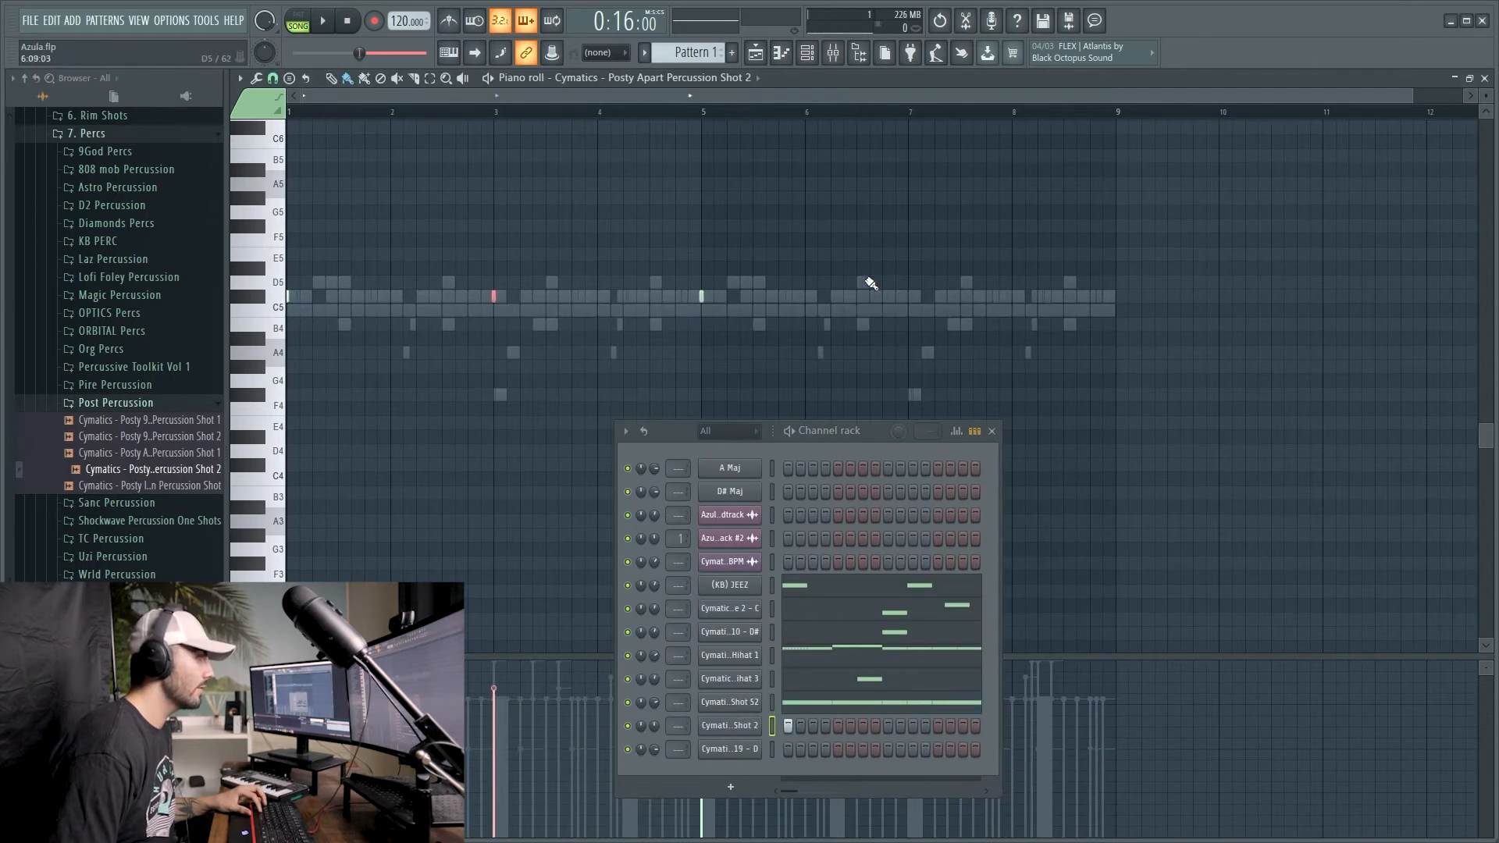
pyautogui.click(911, 297)
# Audition percussion samples in the Sanc, TC and Wrld Percussion folders and add Cymatics WRLD Percussion 5 as a new channel
pyautogui.click(123, 442)
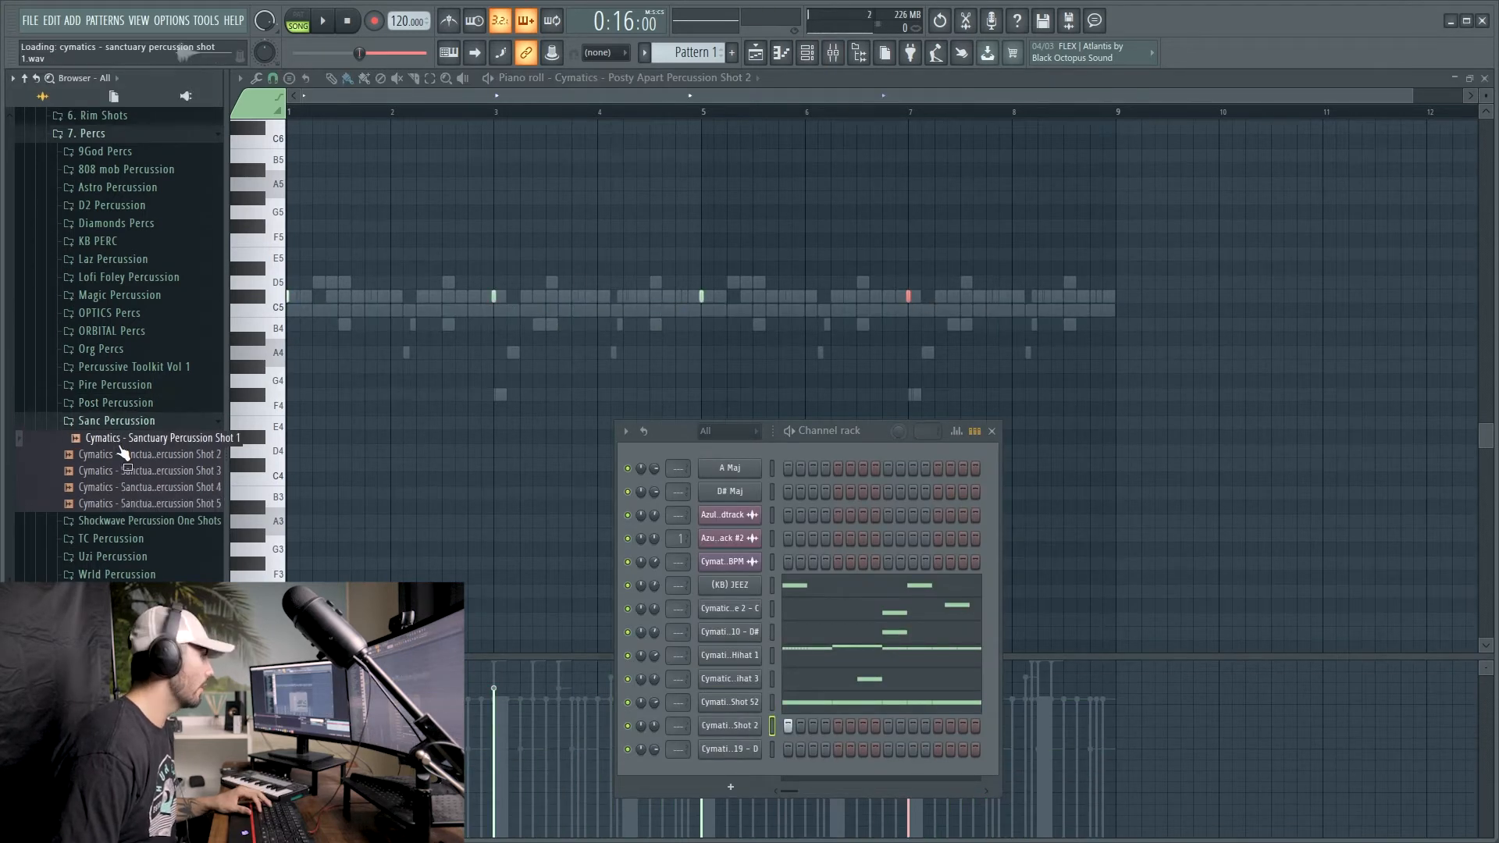
pyautogui.click(126, 471)
pyautogui.click(127, 456)
pyautogui.click(129, 489)
pyautogui.click(128, 506)
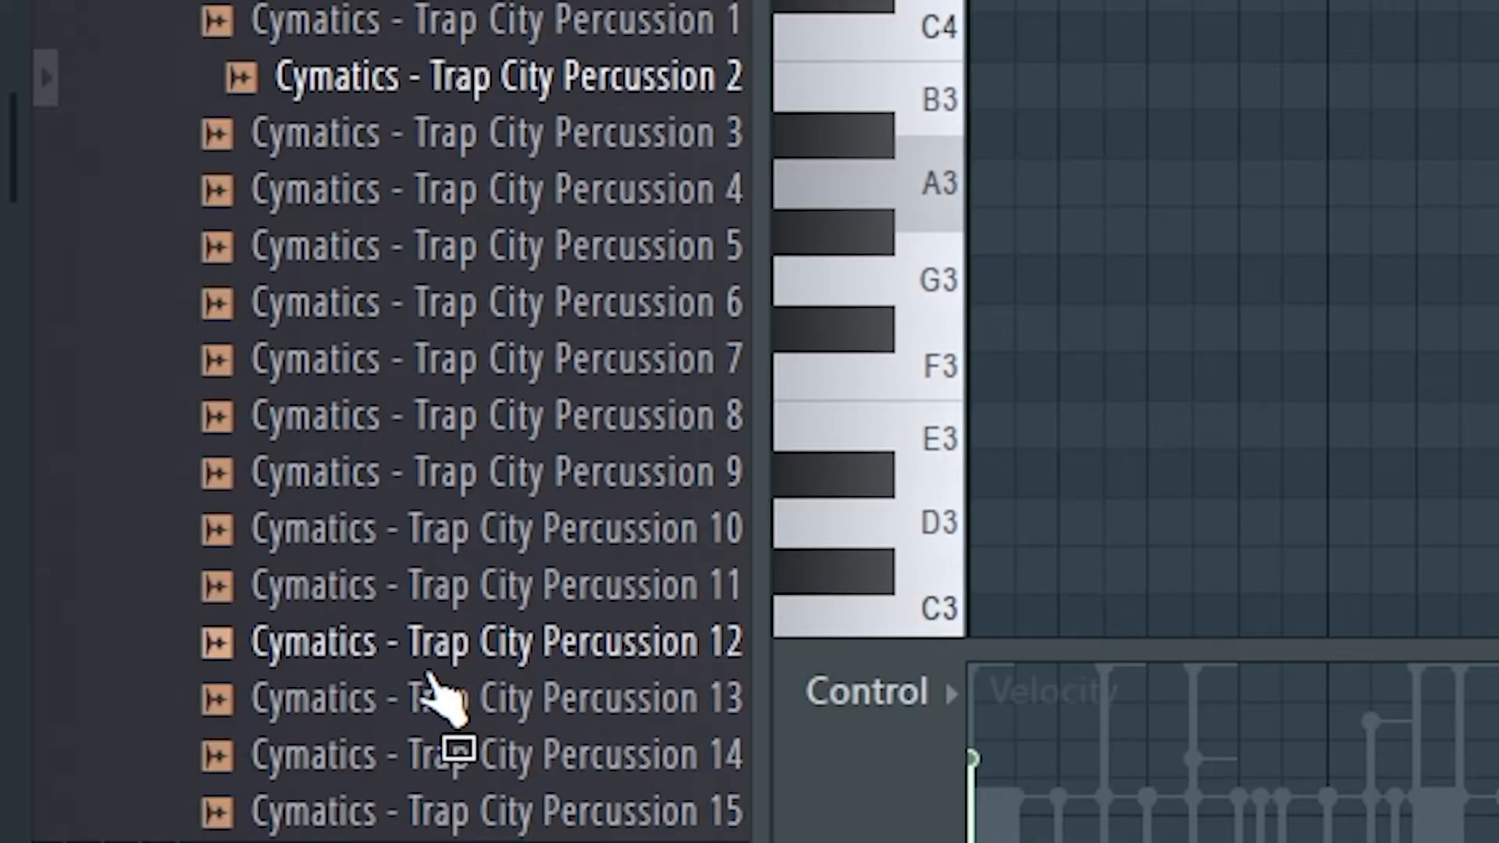
pyautogui.press('Down')
pyautogui.press('Down')
pyautogui.press('Down')
pyautogui.press('Down')
pyautogui.press('Down')
pyautogui.press('Down')
pyautogui.press('Down')
pyautogui.press('Down')
pyautogui.press('Down')
pyautogui.press('Down')
pyautogui.press('Down')
pyautogui.press('Down')
pyautogui.press('Down')
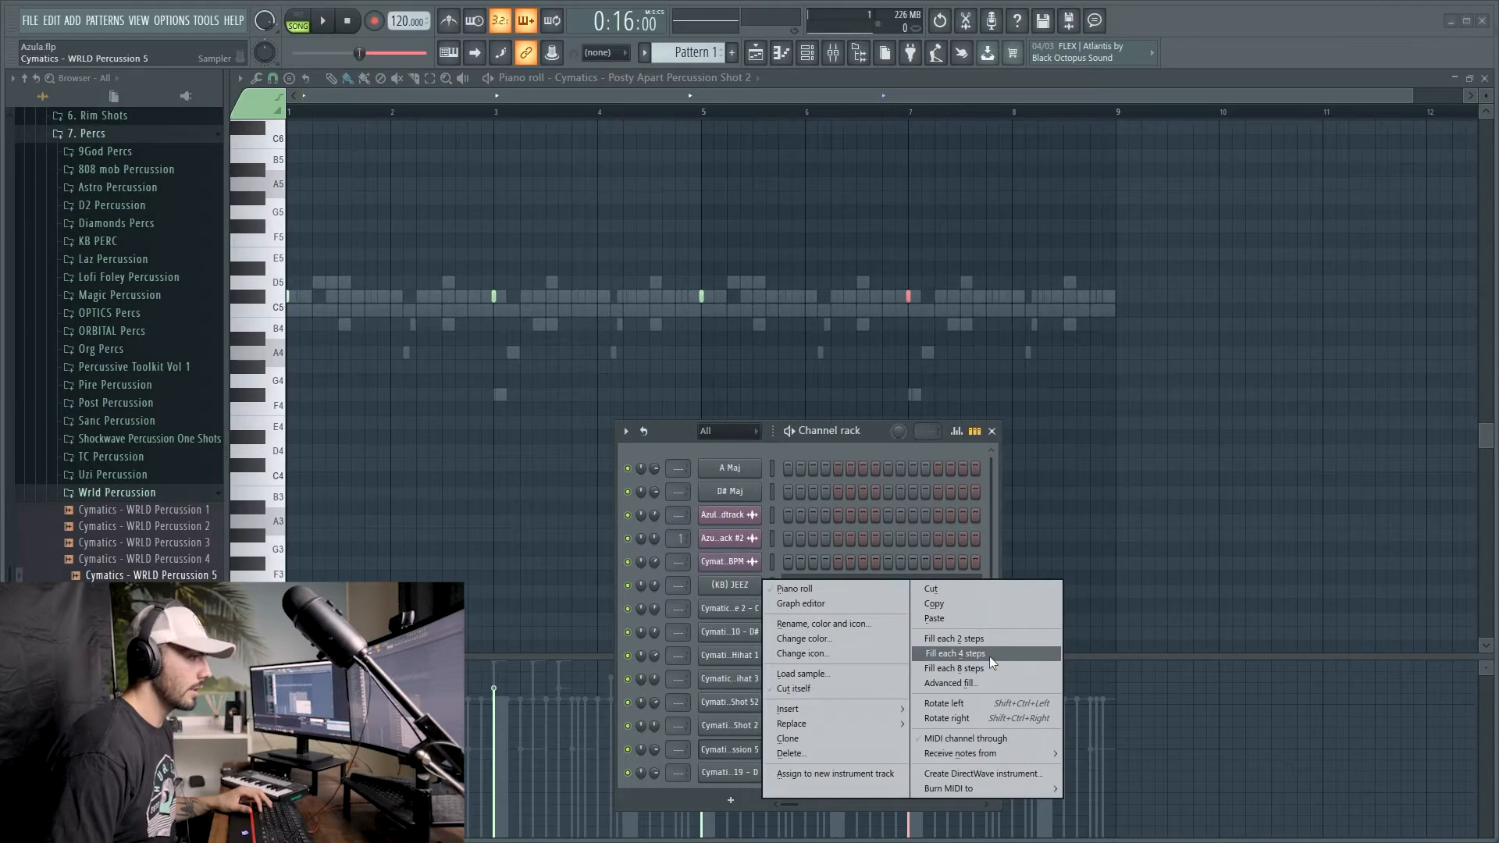
# Fill the WRLD Percussion 5 channel every four steps and transpose its notes down to C3 in the piano roll
pyautogui.click(812, 671)
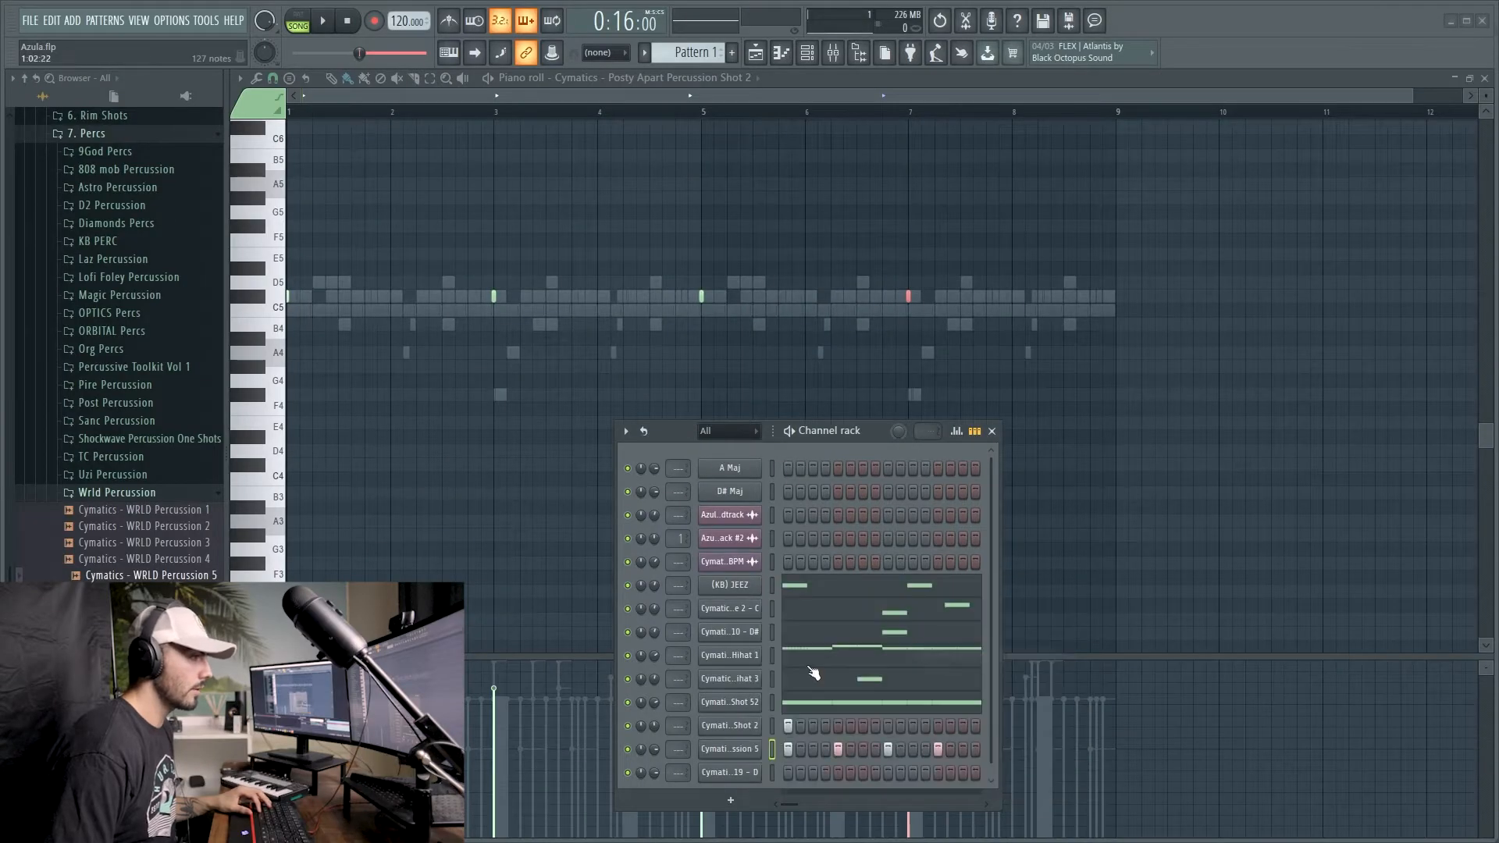
pyautogui.press('space')
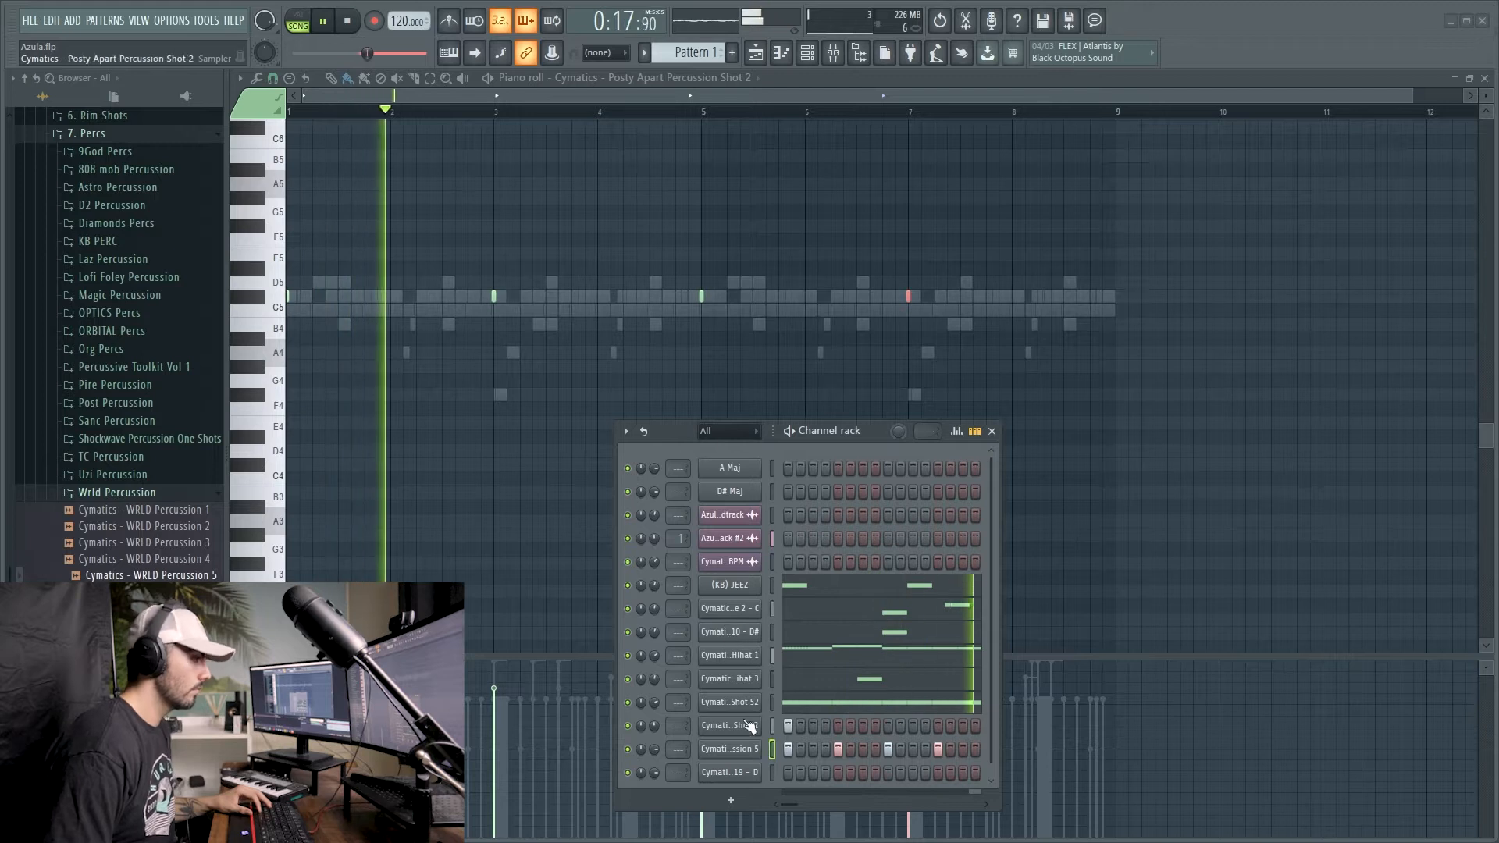
pyautogui.rightClick(735, 751)
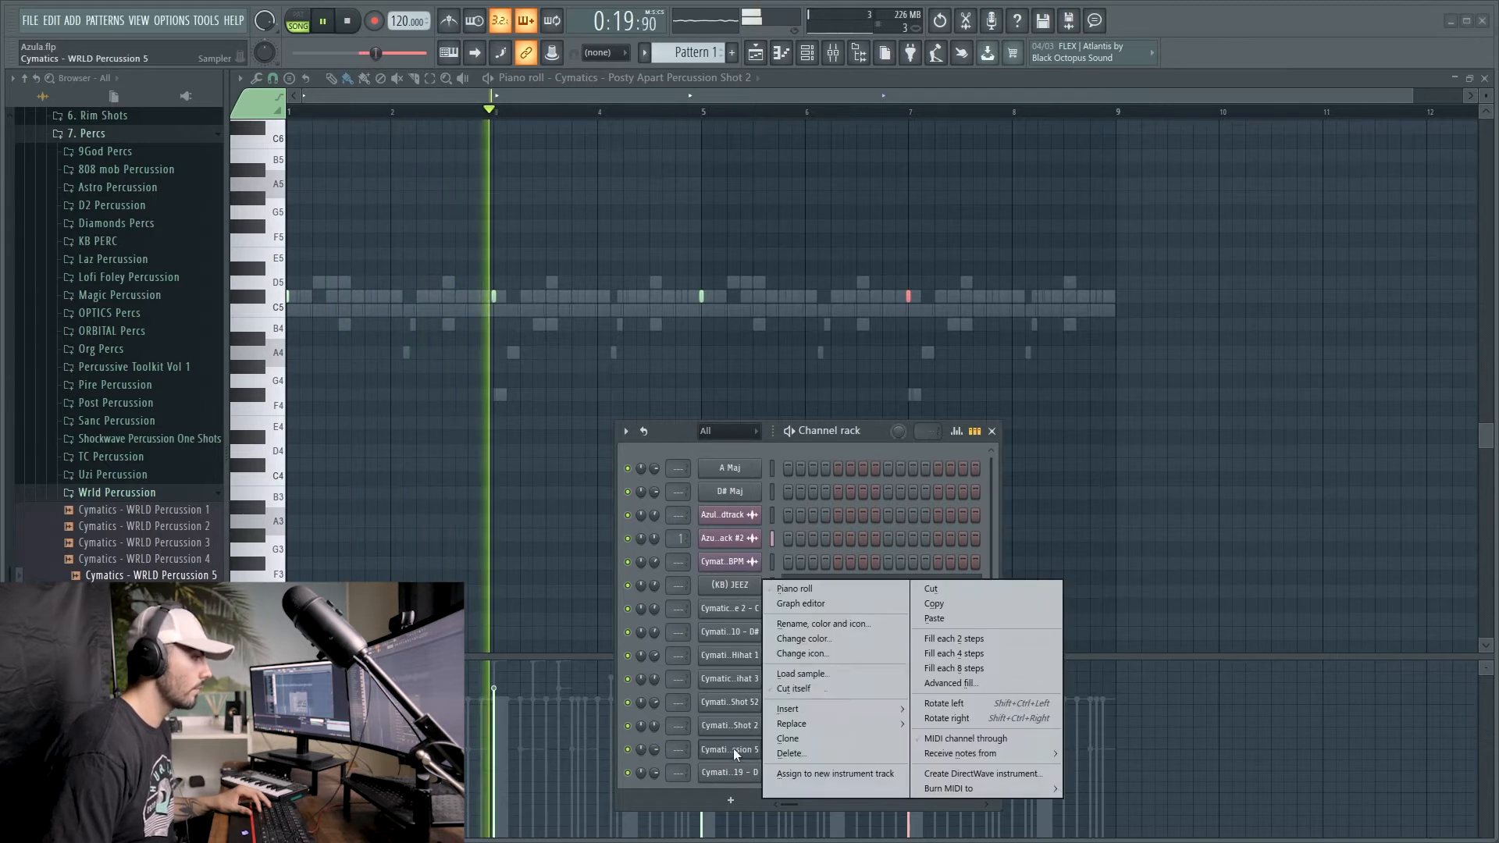
pyautogui.click(809, 589)
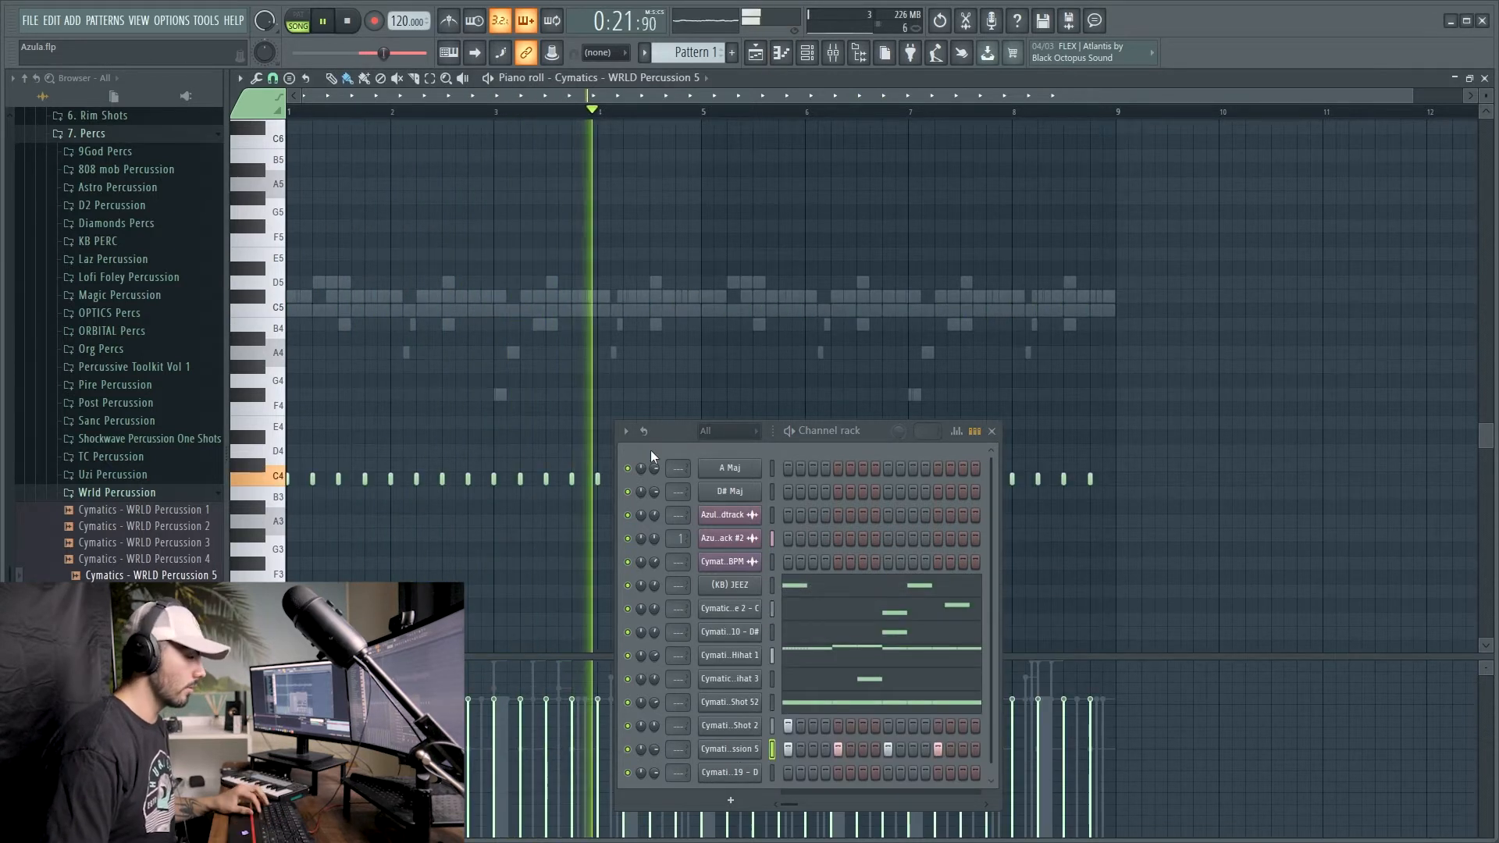
pyautogui.hotkey('ctrl', 'Down')
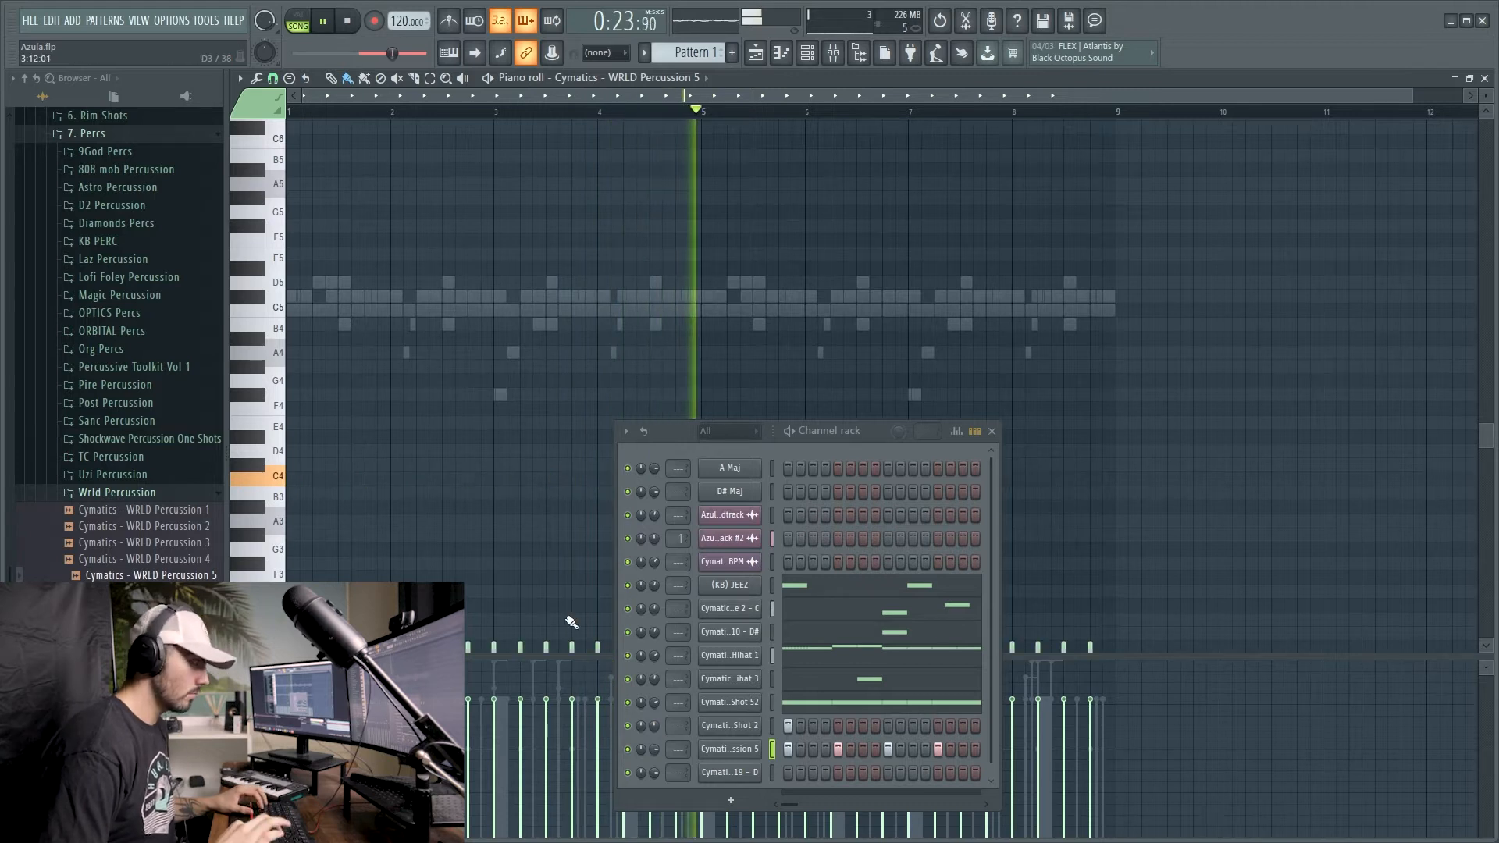
pyautogui.scroll(-3, 572, 622)
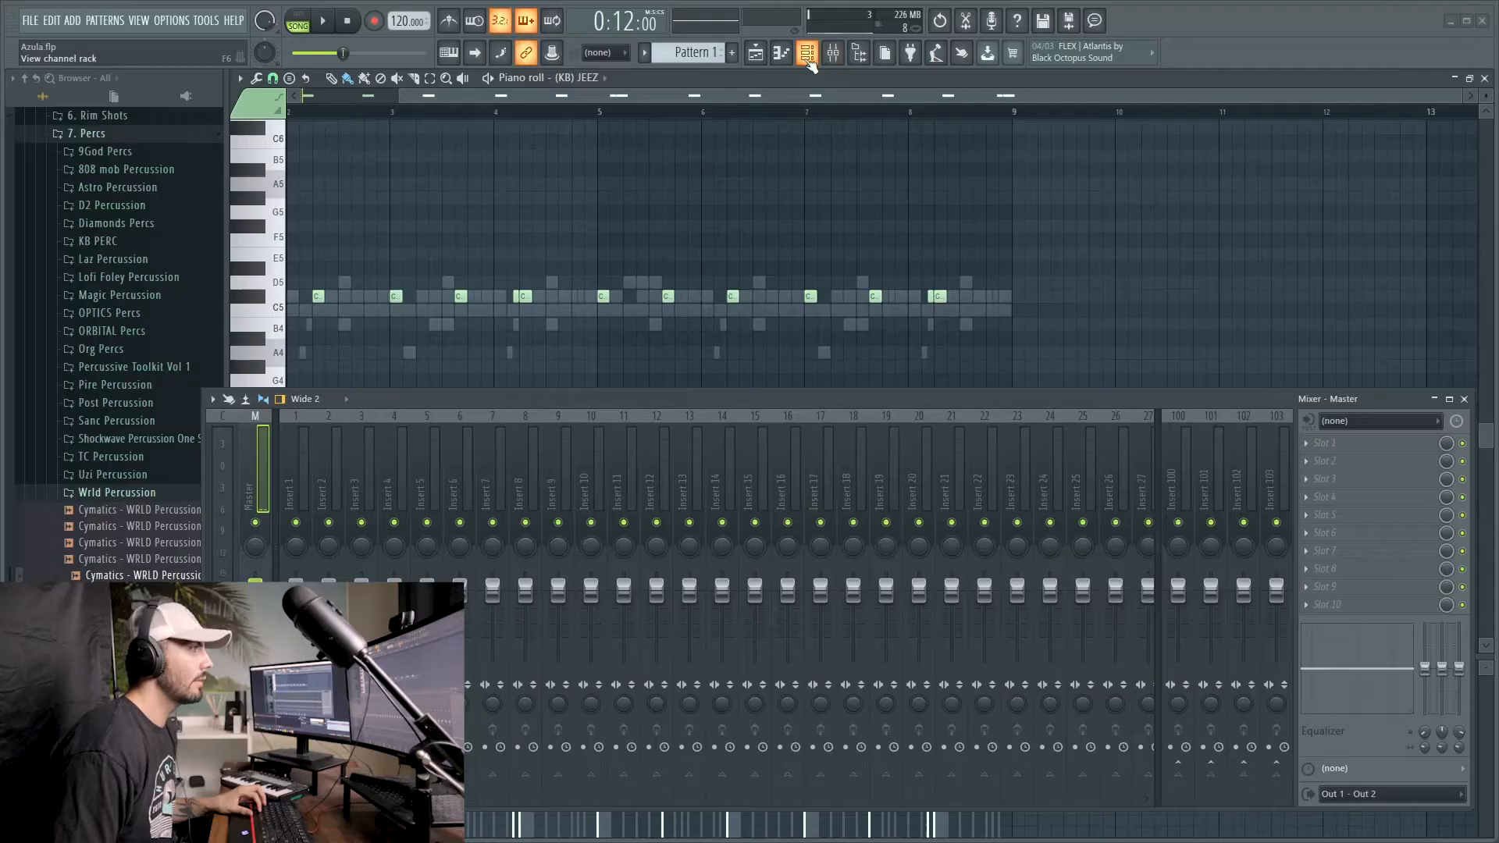
# Paste the (KB) JEEZ note pattern into the Goliath 808 19 - D channel and open it in the piano roll
pyautogui.press('F6')
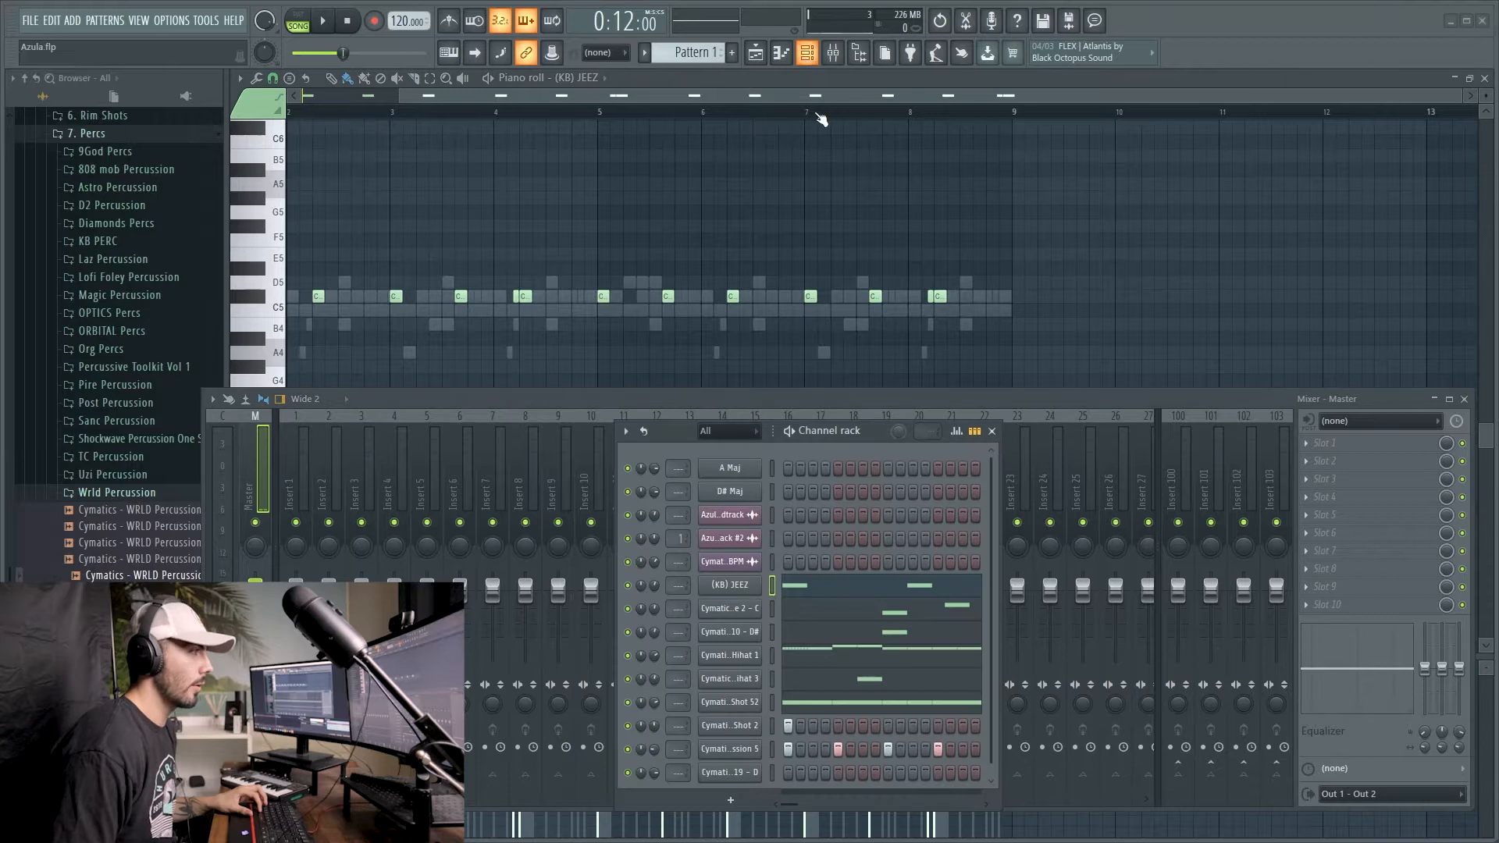
pyautogui.middleClick(742, 778)
pyautogui.rightClick(740, 775)
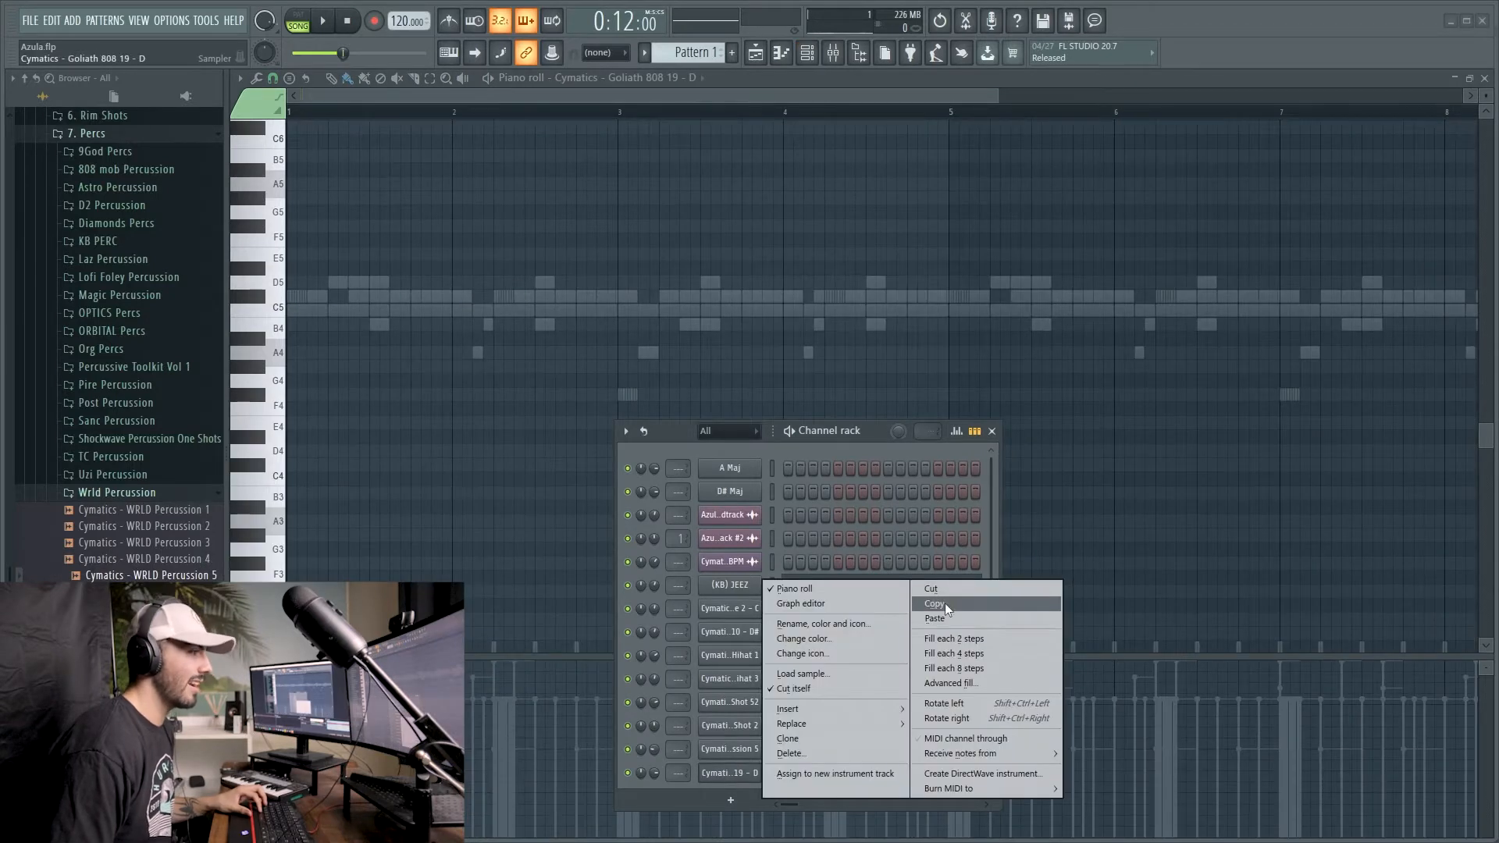
pyautogui.click(947, 619)
pyautogui.press('F5')
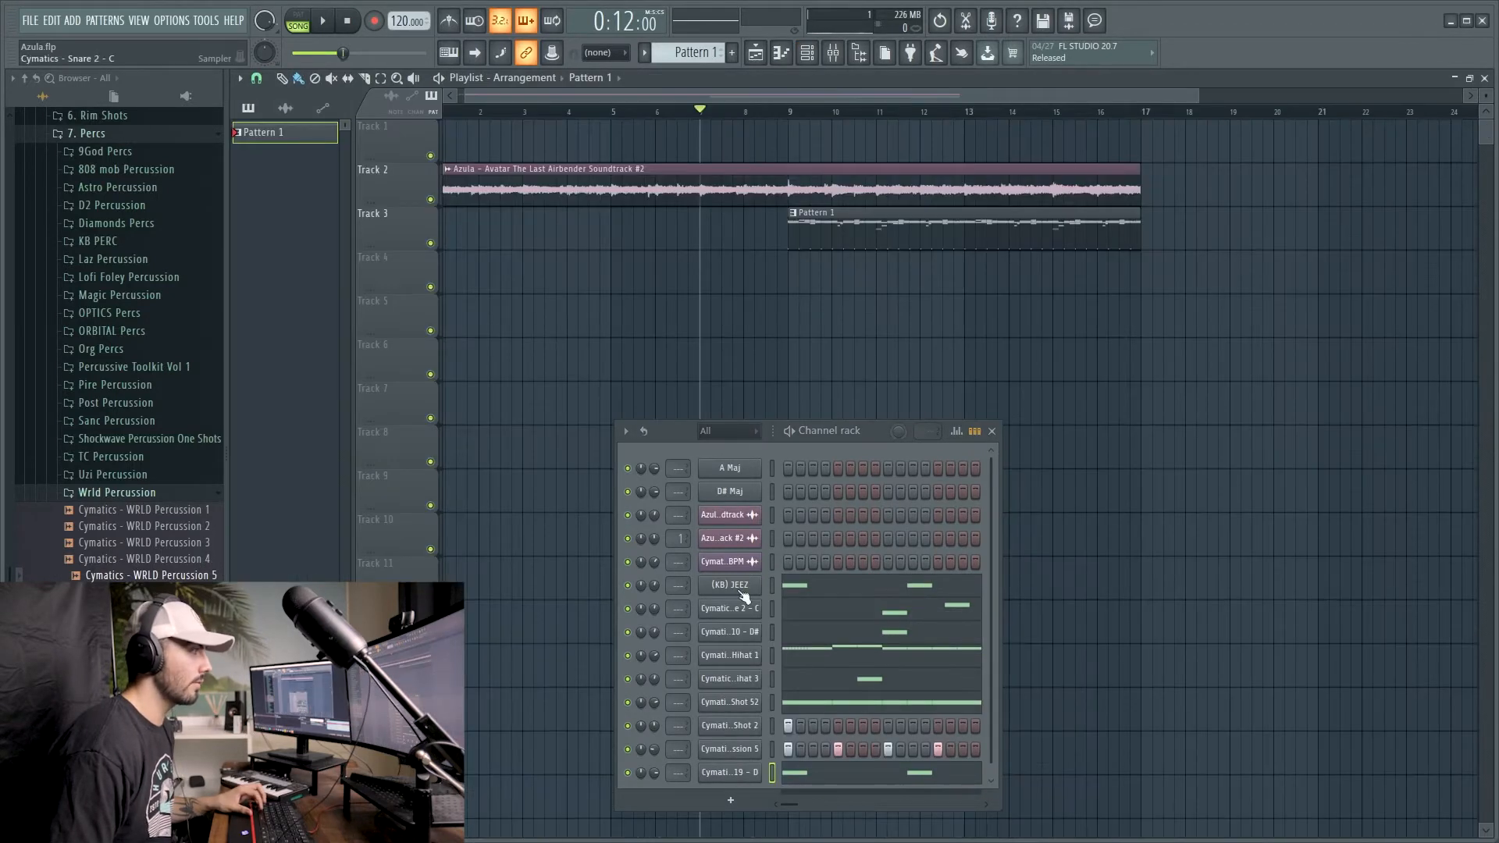
pyautogui.press('F7')
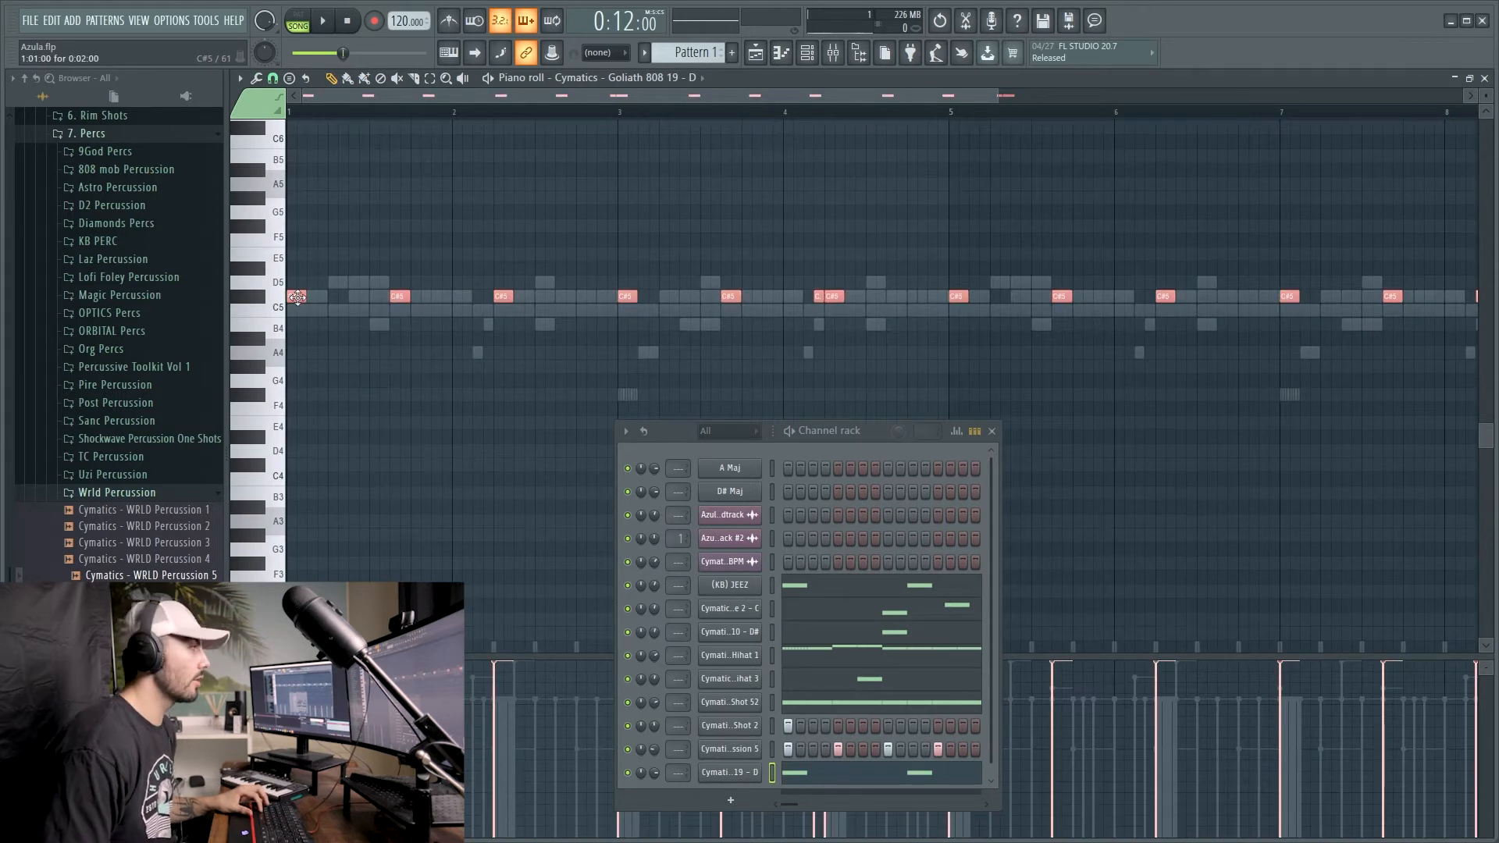
# Transpose the pasted 808 notes to A5 and set the second note in bar 1 to G#5
pyautogui.moveTo(297, 298); pyautogui.dragTo(277, 336)
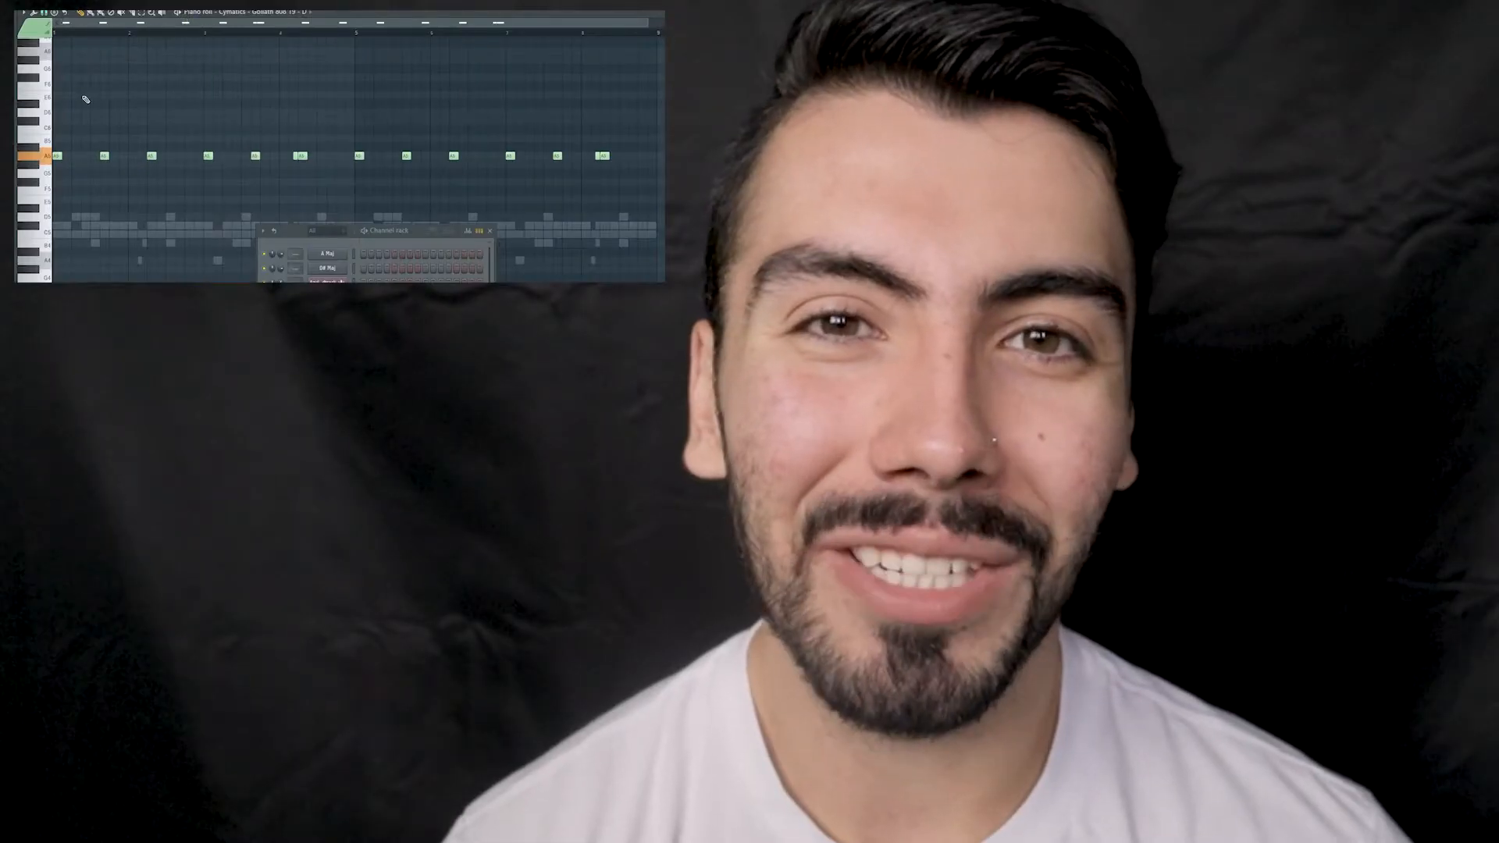
pyautogui.moveTo(101, 152); pyautogui.dragTo(103, 120)
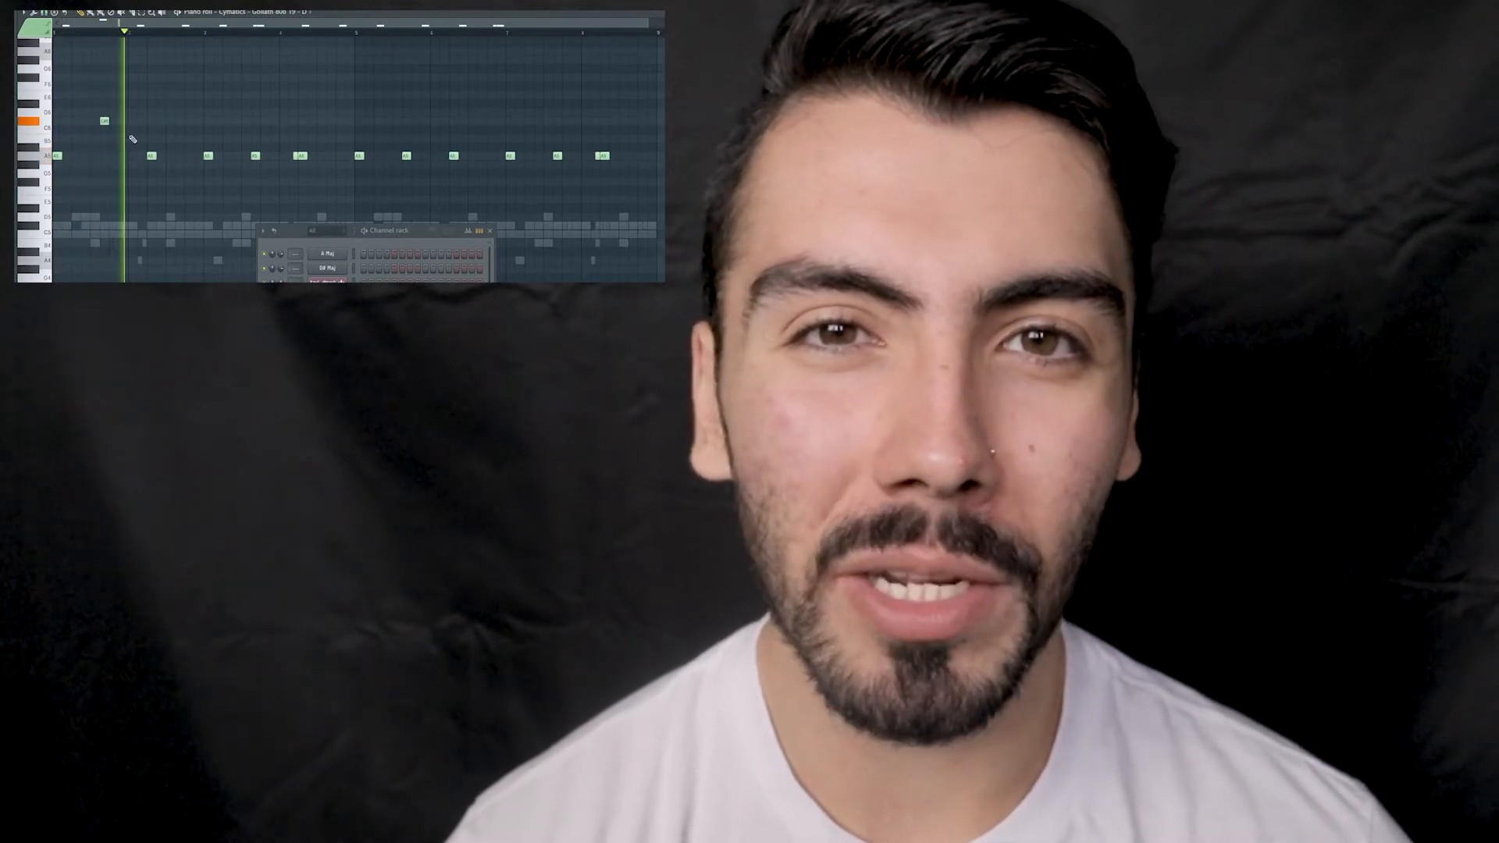
pyautogui.moveTo(104, 122); pyautogui.dragTo(108, 166)
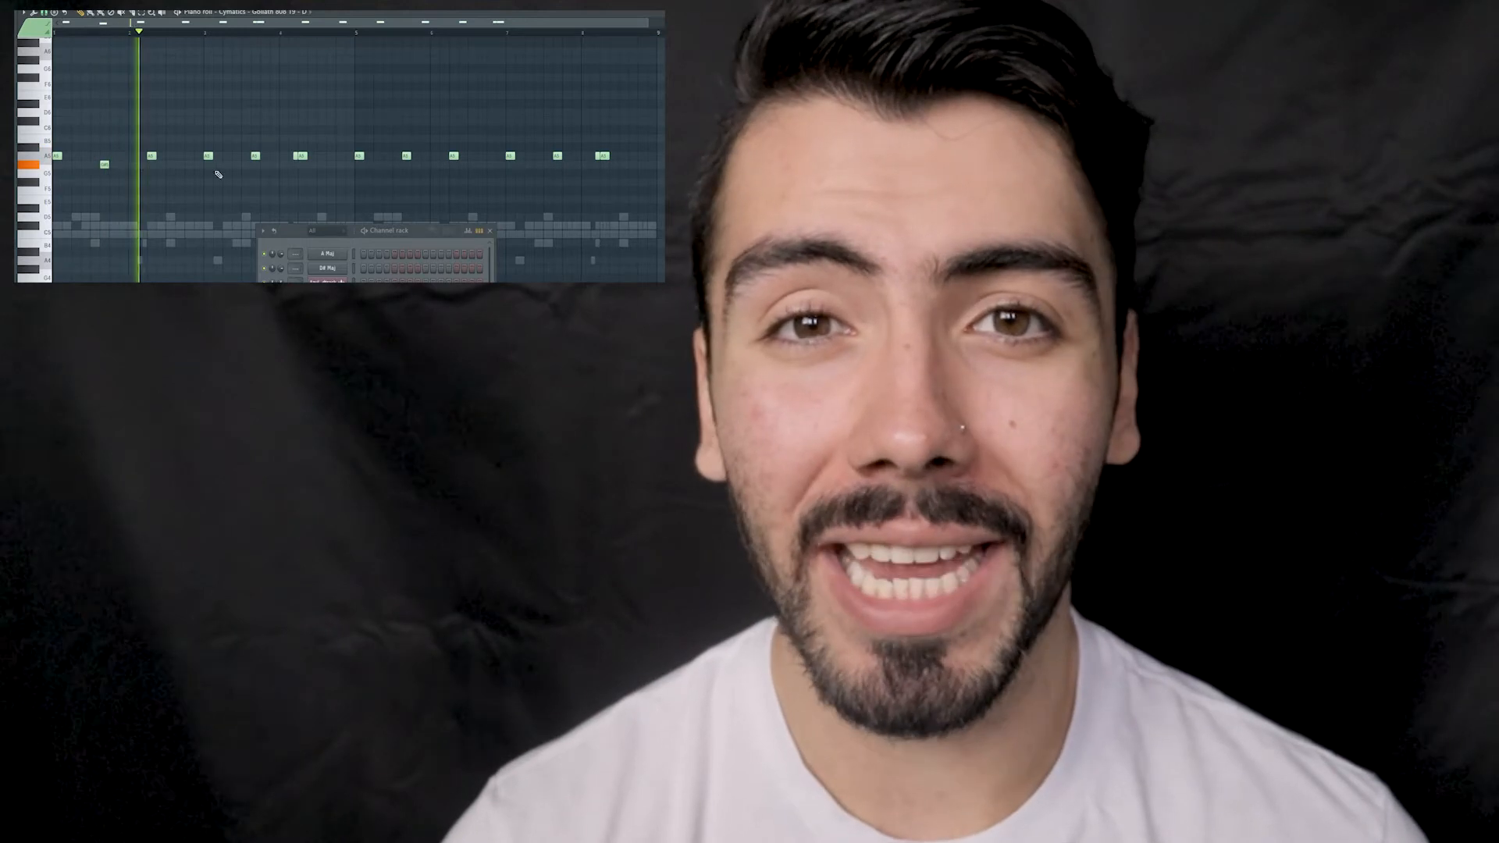
# Lower the late bar 3 808 note to F#5 and add two more F#5 notes leading up to the A5 hit in bar 4
pyautogui.moveTo(250, 157); pyautogui.dragTo(251, 184)
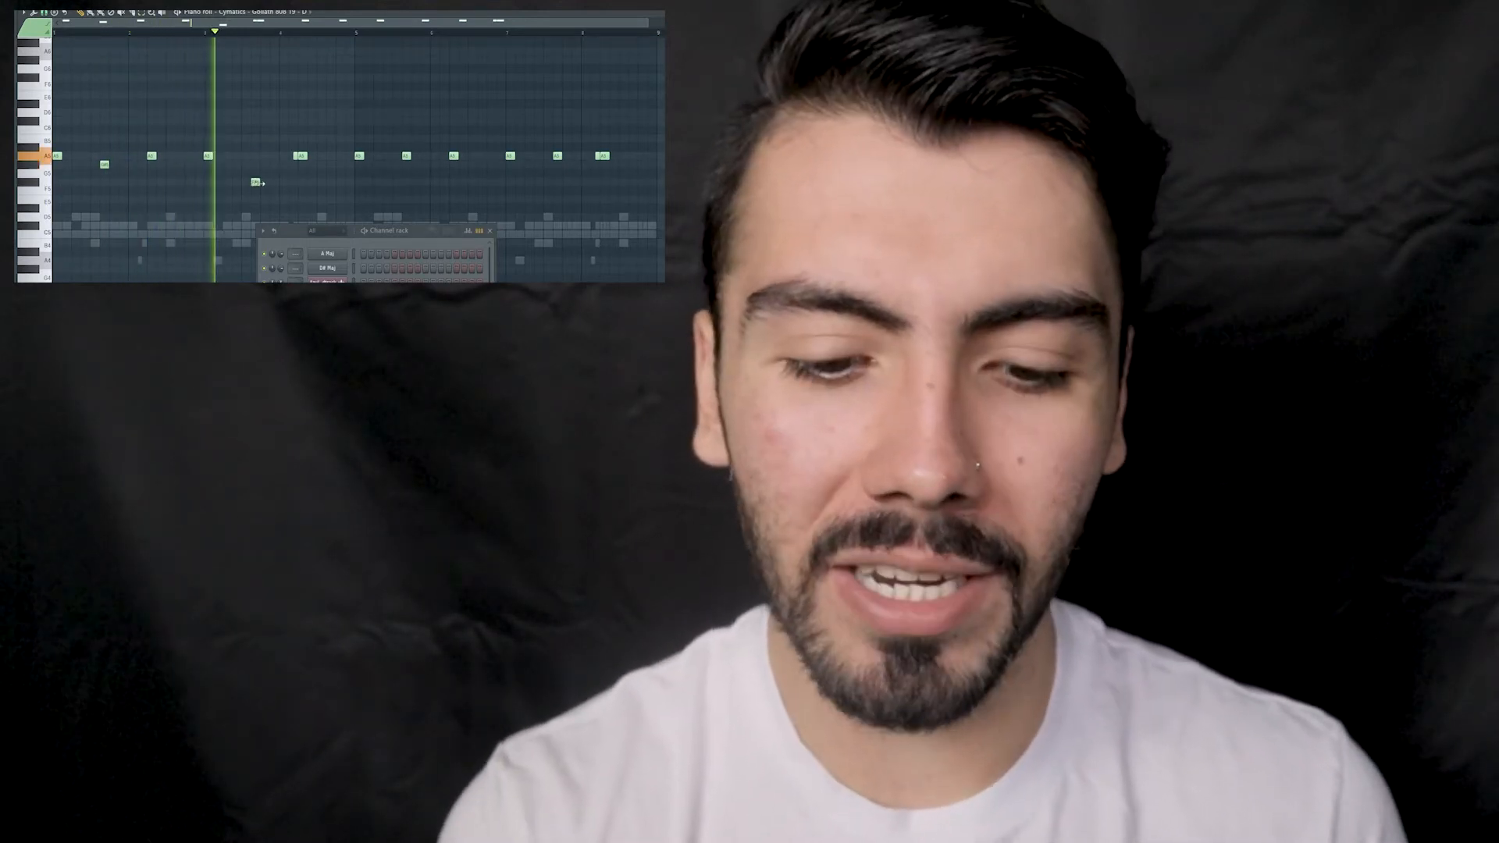
pyautogui.click(283, 182)
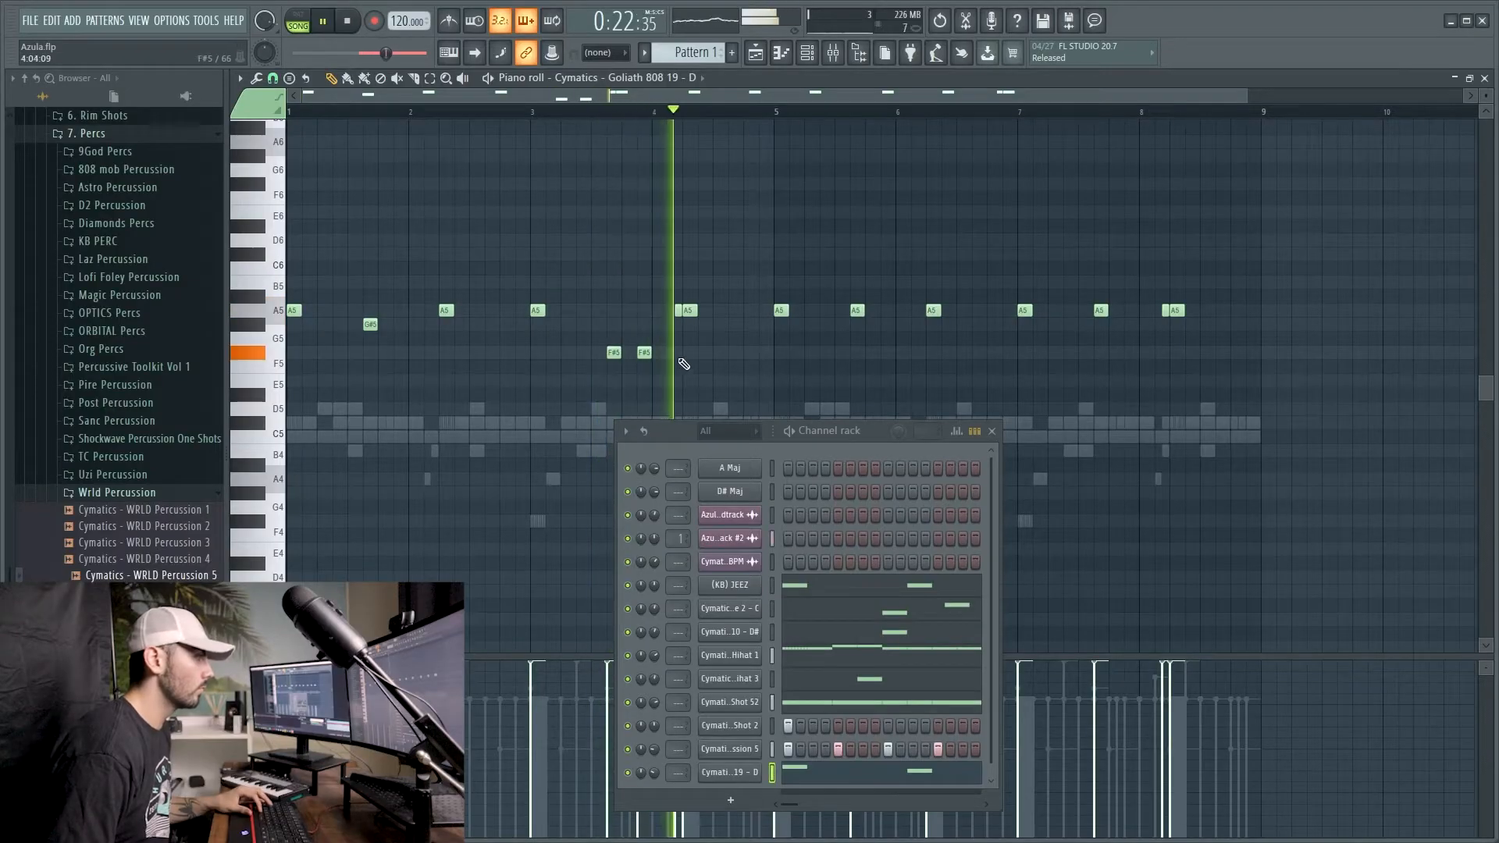
pyautogui.click(661, 352)
pyautogui.press('space')
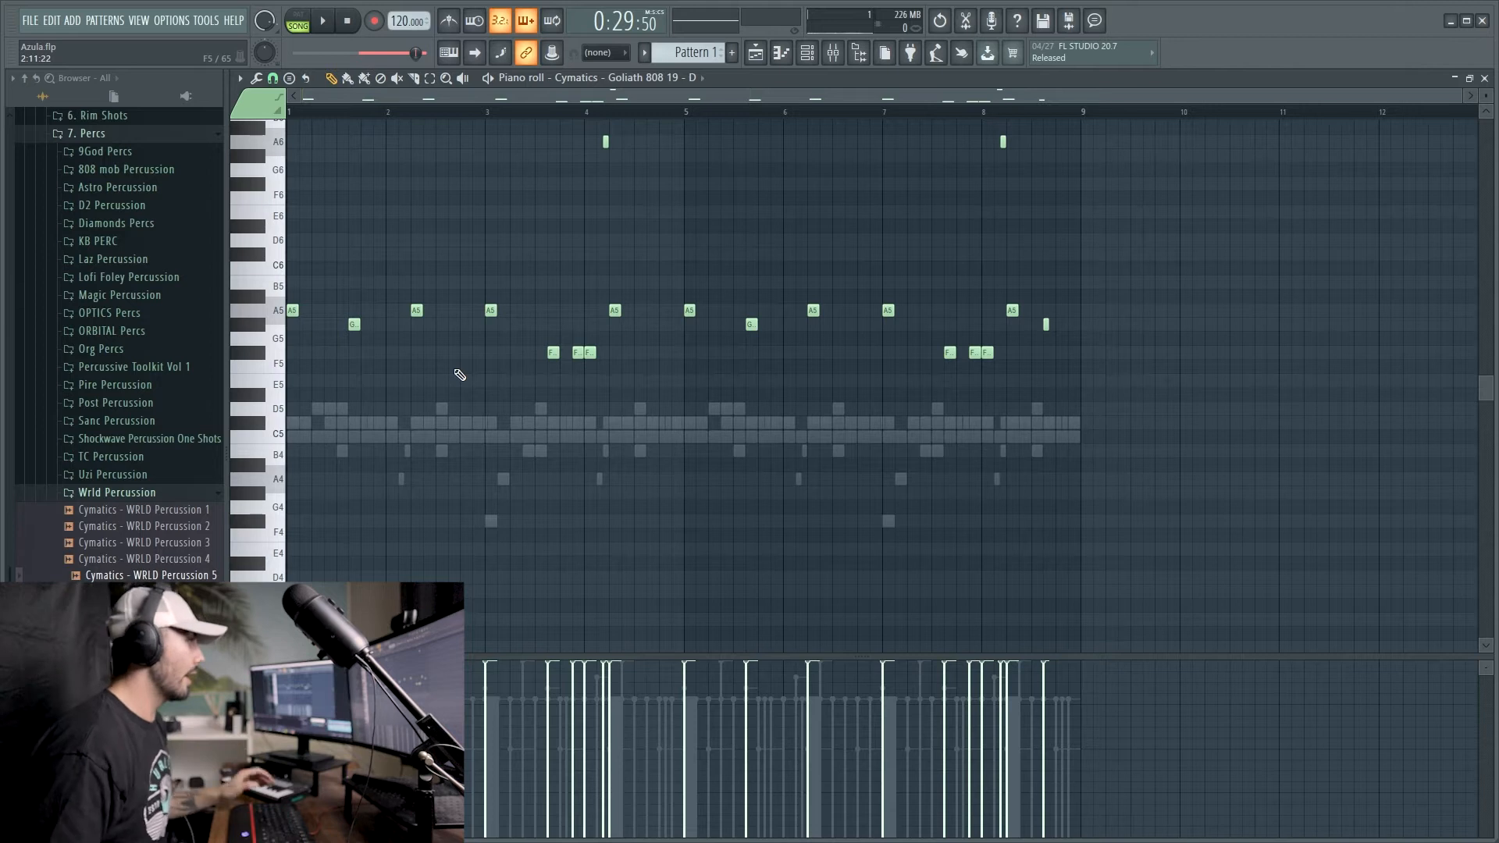
# Shift the existing playlist clips to start the melody at bar 13 and place the full Azula soundtrack clip at bar 1 of Track 1
pyautogui.click(346, 24)
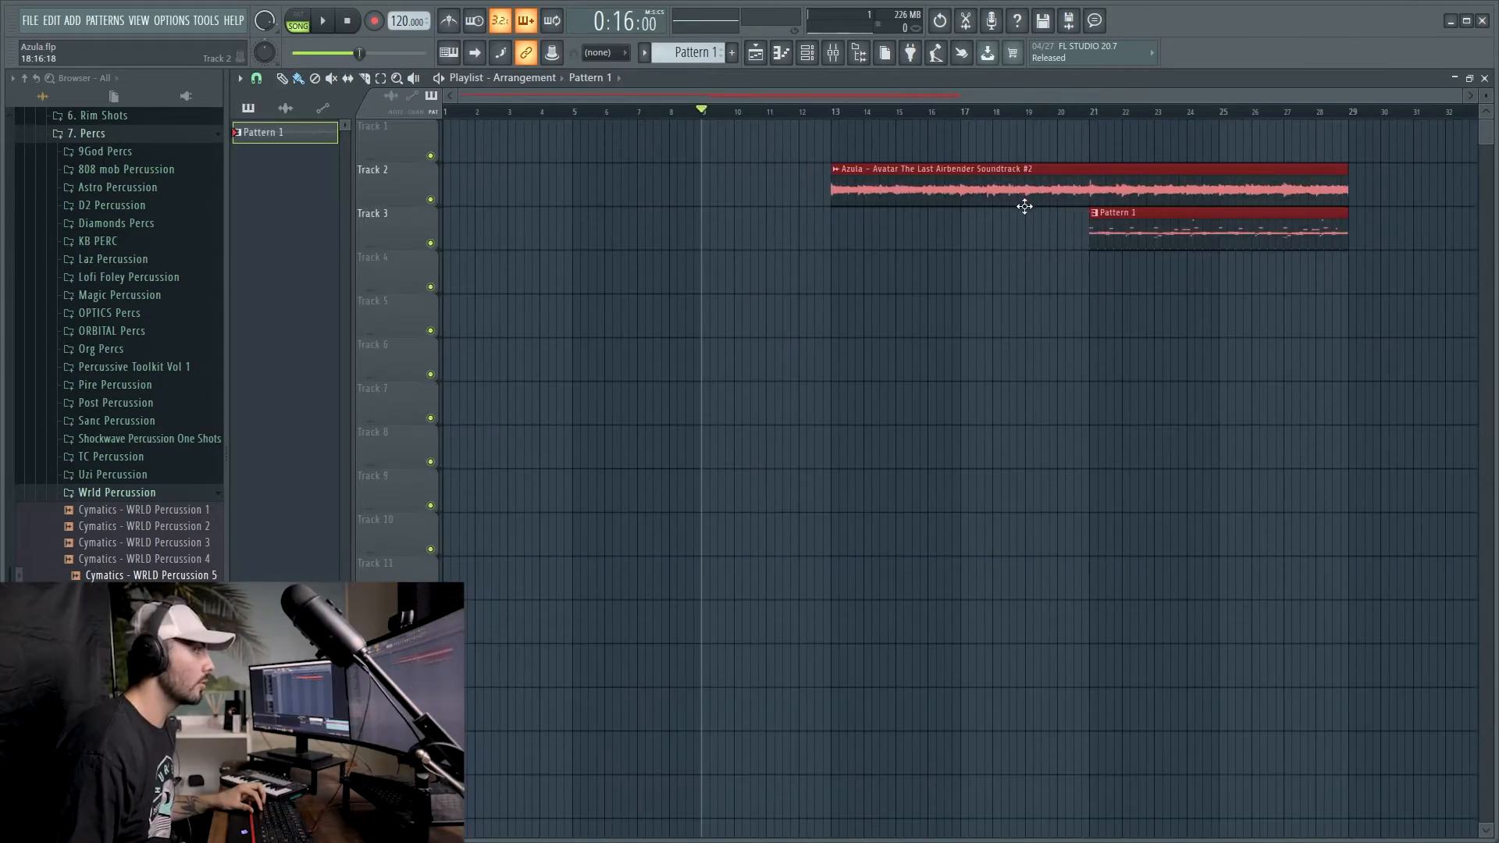
pyautogui.moveTo(1025, 206); pyautogui.dragTo(1023, 207)
pyautogui.keyDown('ctrl'); pyautogui.click(813, 276); pyautogui.keyUp('ctrl')
pyautogui.moveTo(288, 134); pyautogui.dragTo(450, 144)
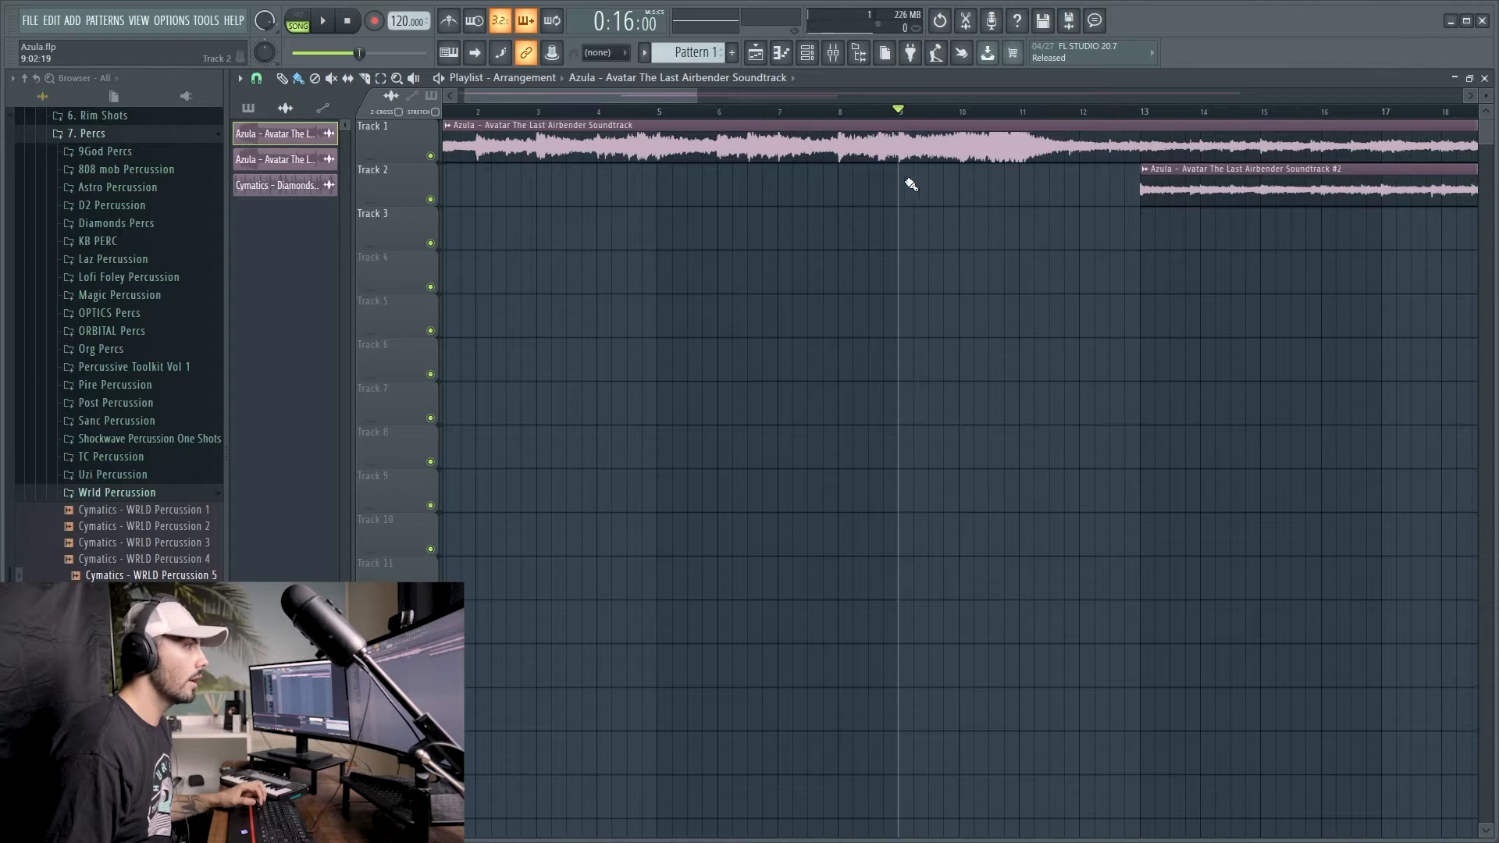
pyautogui.scroll(1, 731, 134)
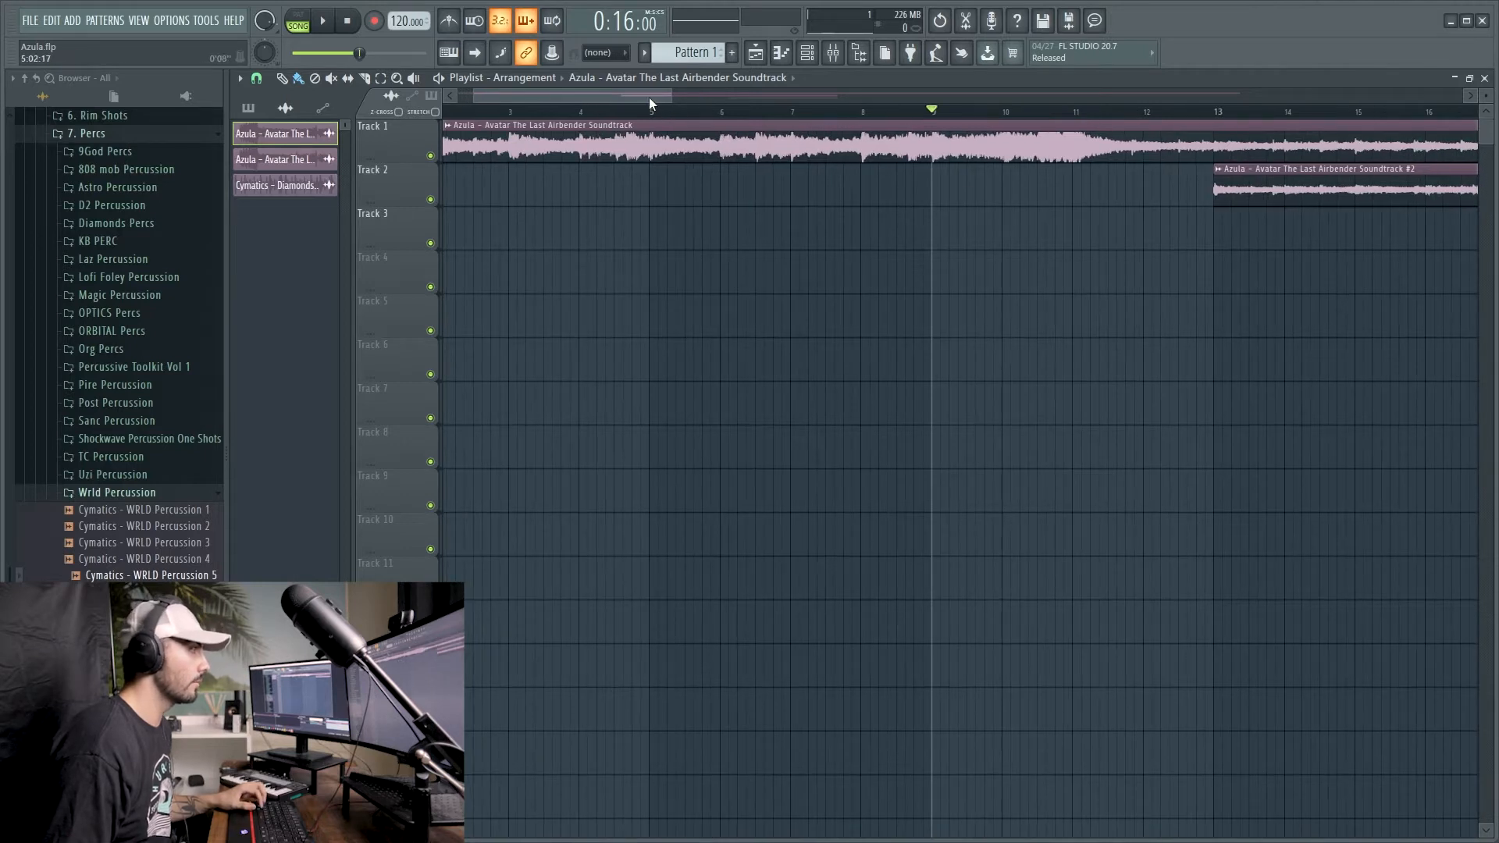
# Split Pattern 1 in the playlist by channel so each sound gets its own pattern clip
pyautogui.scroll(-1, 649, 101)
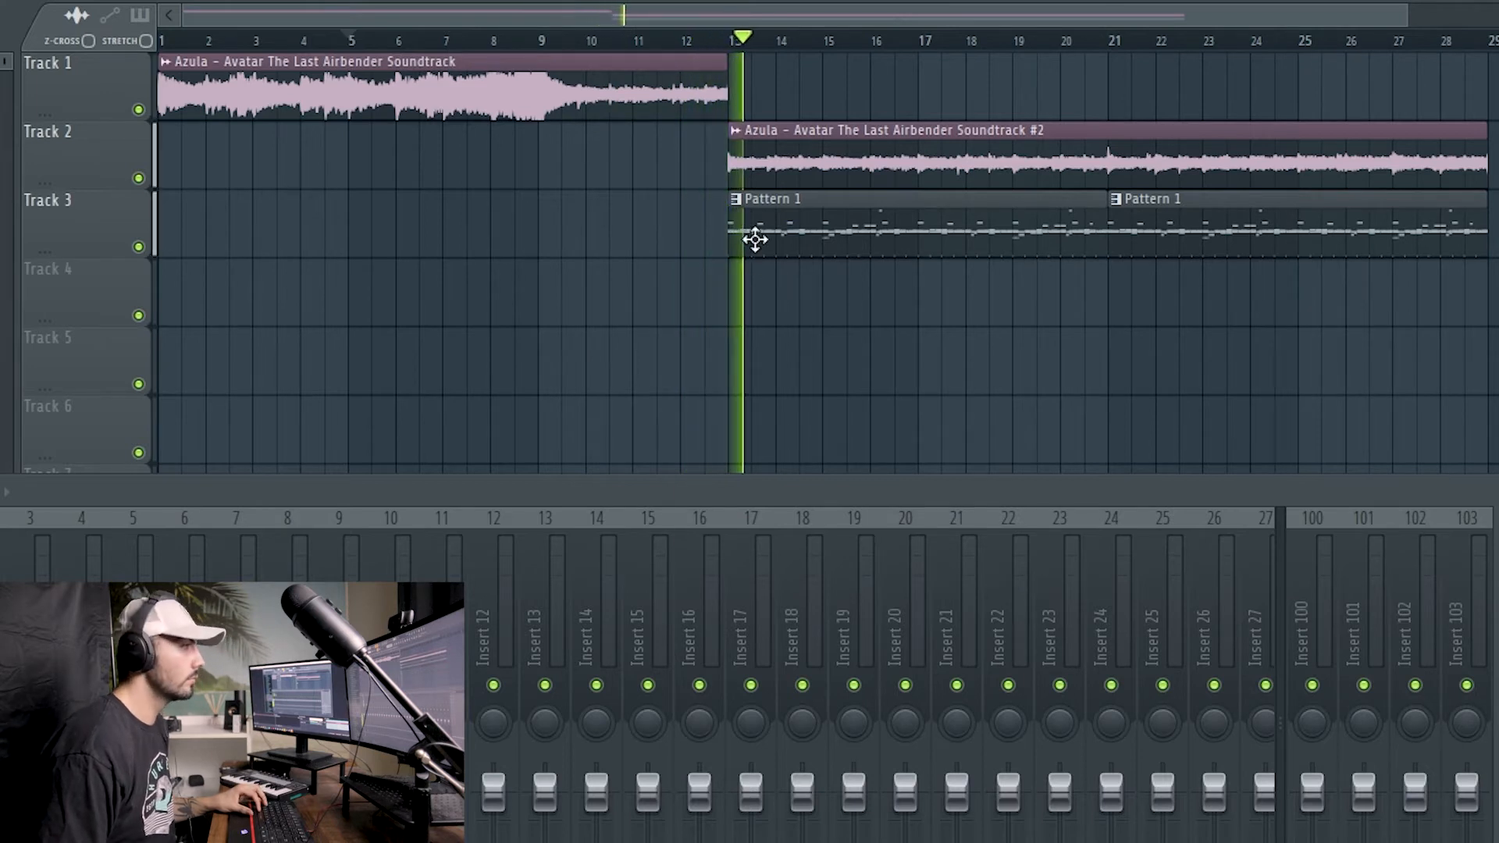
pyautogui.scroll(-2, 769, 320)
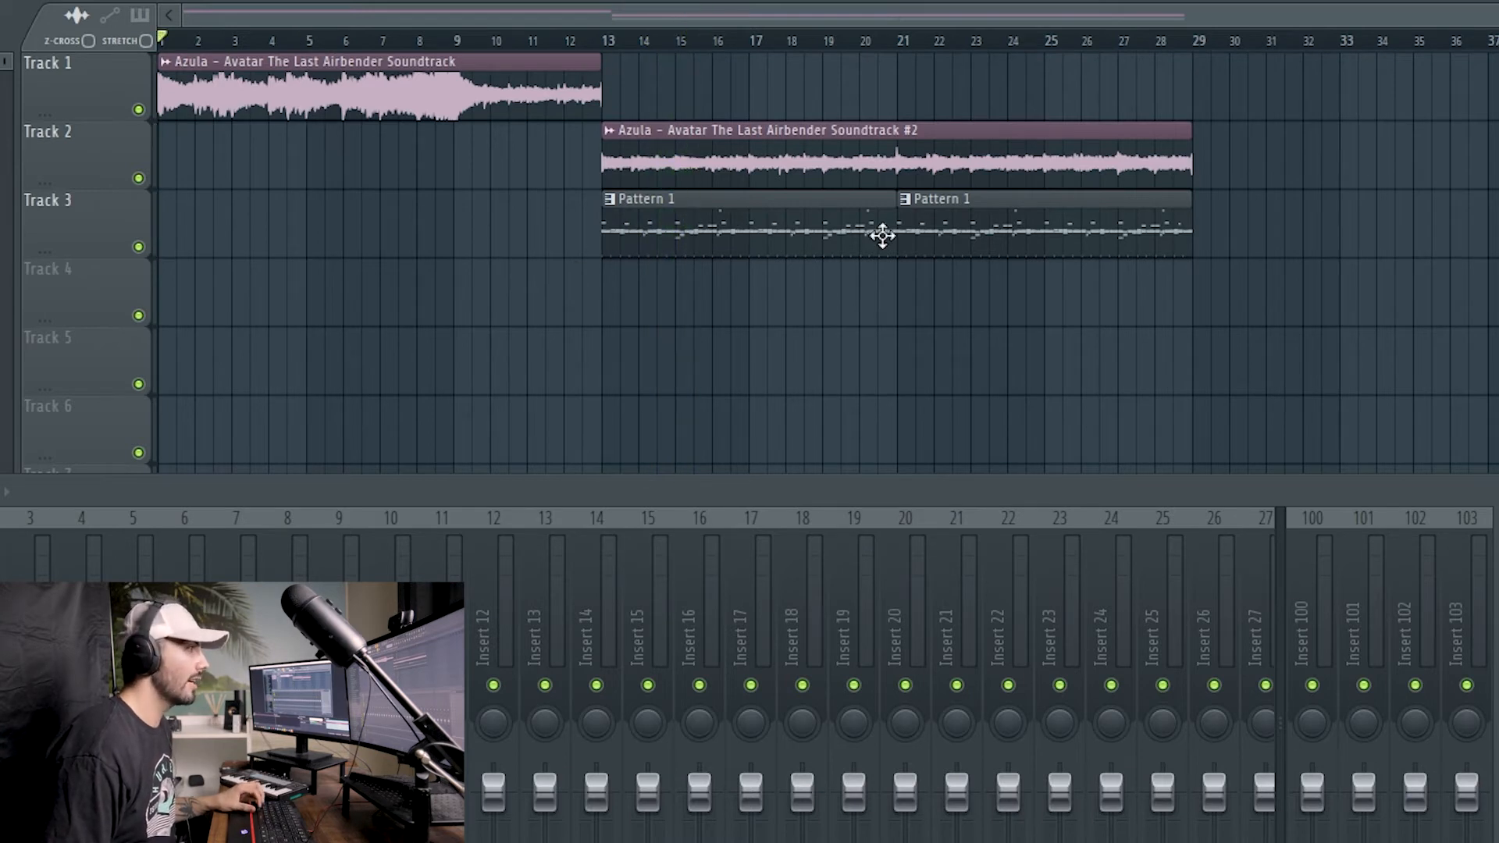
pyautogui.click(609, 198)
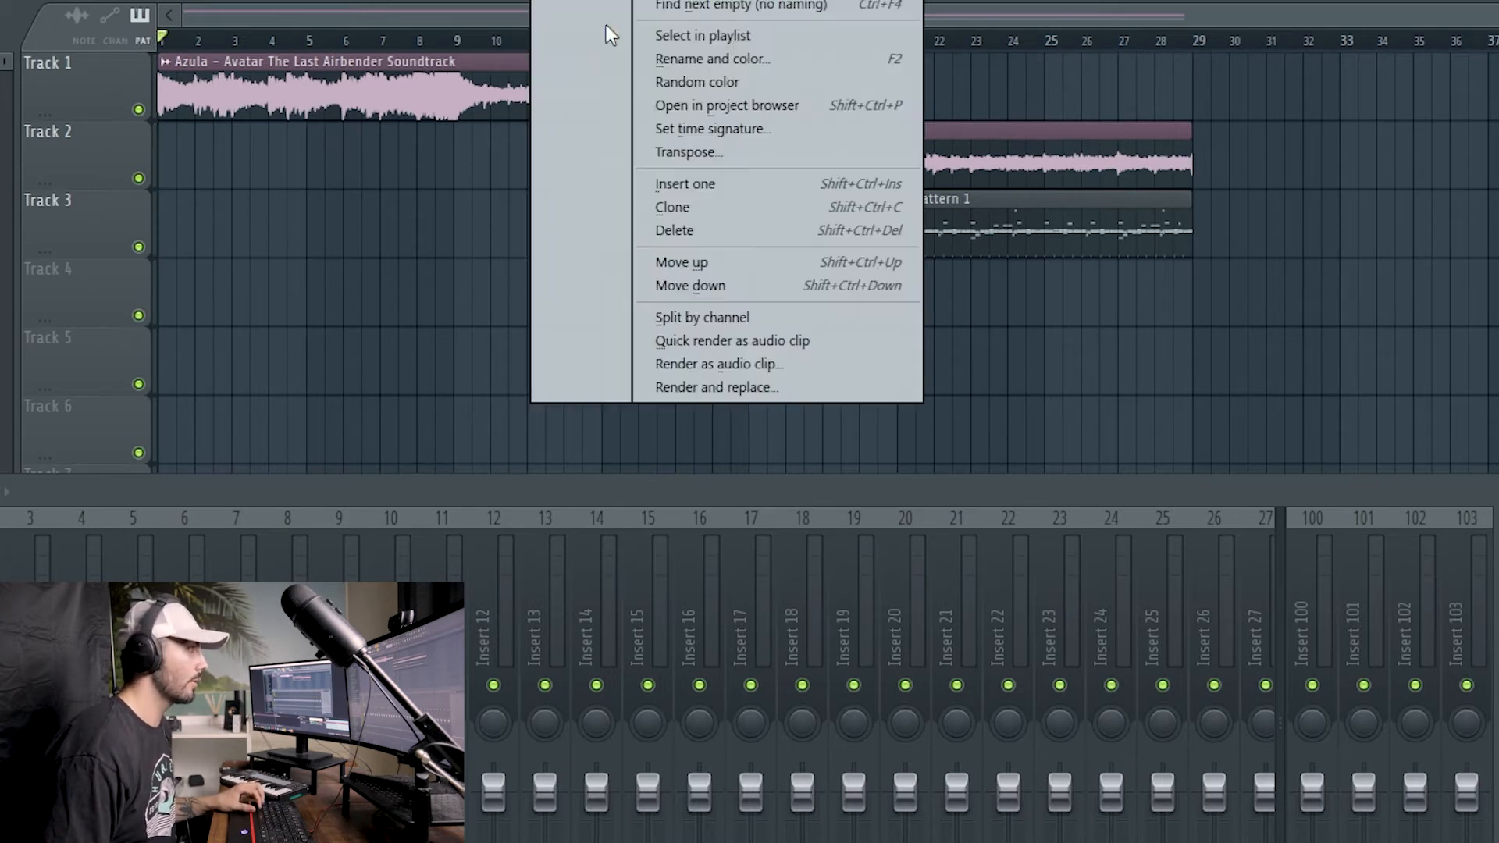
pyautogui.click(723, 316)
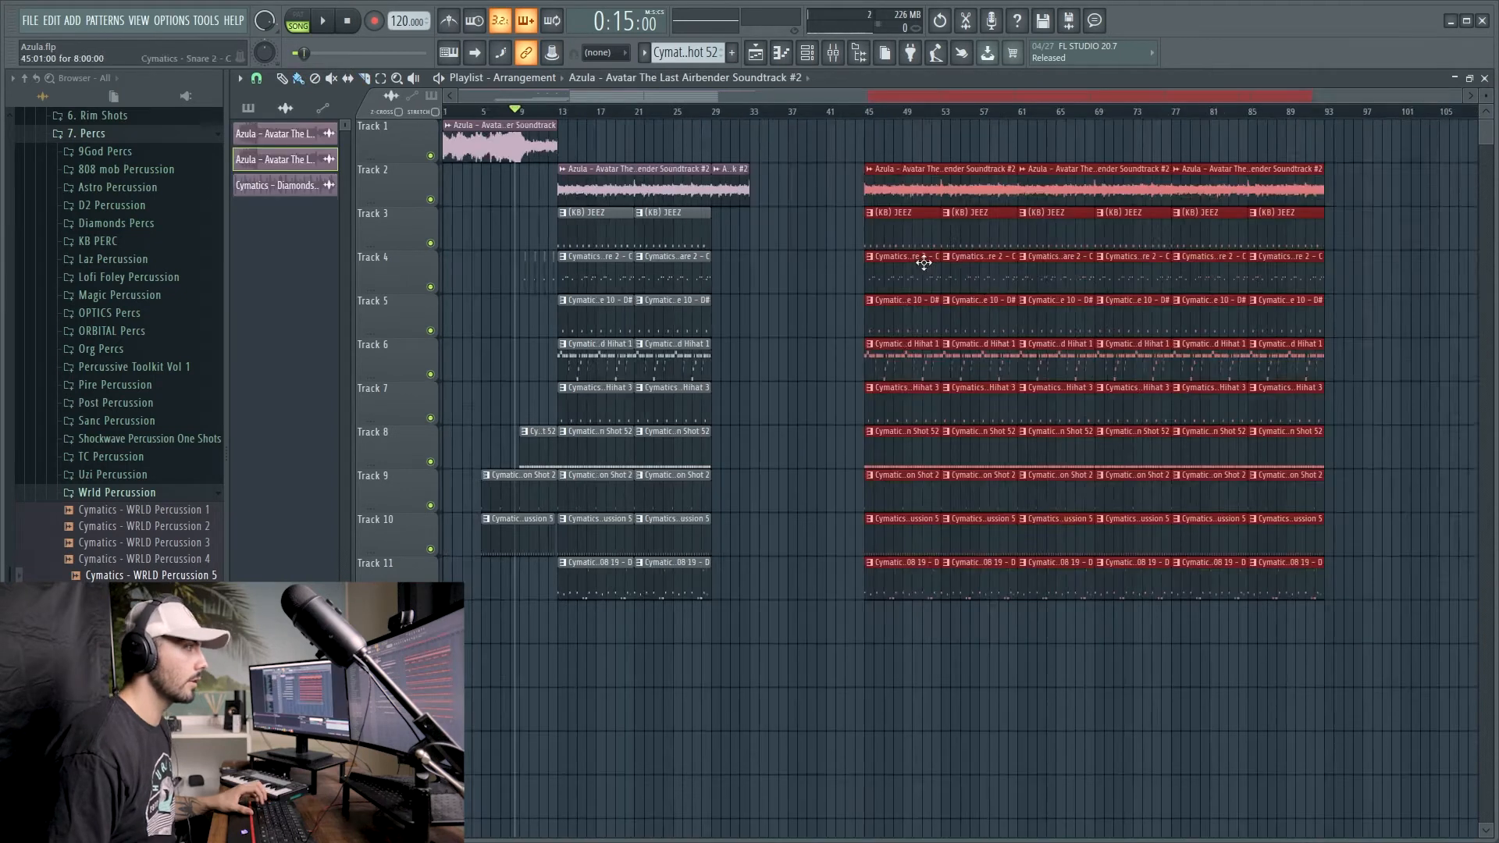
# Move the copied clip block to start at bar 33, using the soundtrack on Track 1 from bar 29 instead of the melody loop
pyautogui.scroll(2, 930, 234)
pyautogui.moveTo(934, 198); pyautogui.dragTo(773, 194)
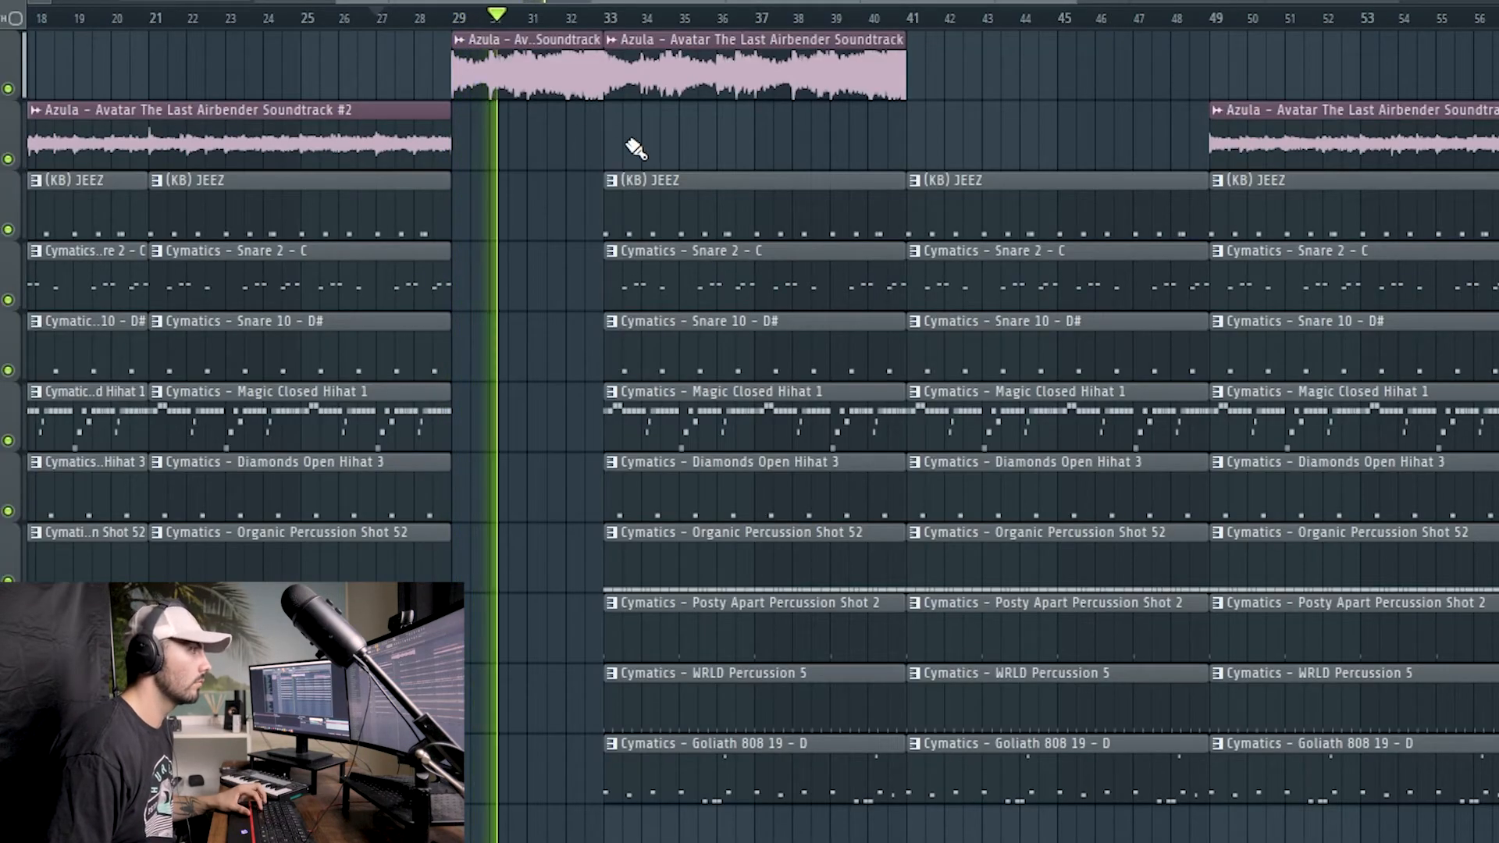
pyautogui.scroll(-1, 637, 149)
pyautogui.scroll(-1, 637, 148)
pyautogui.scroll(1, 691, 136)
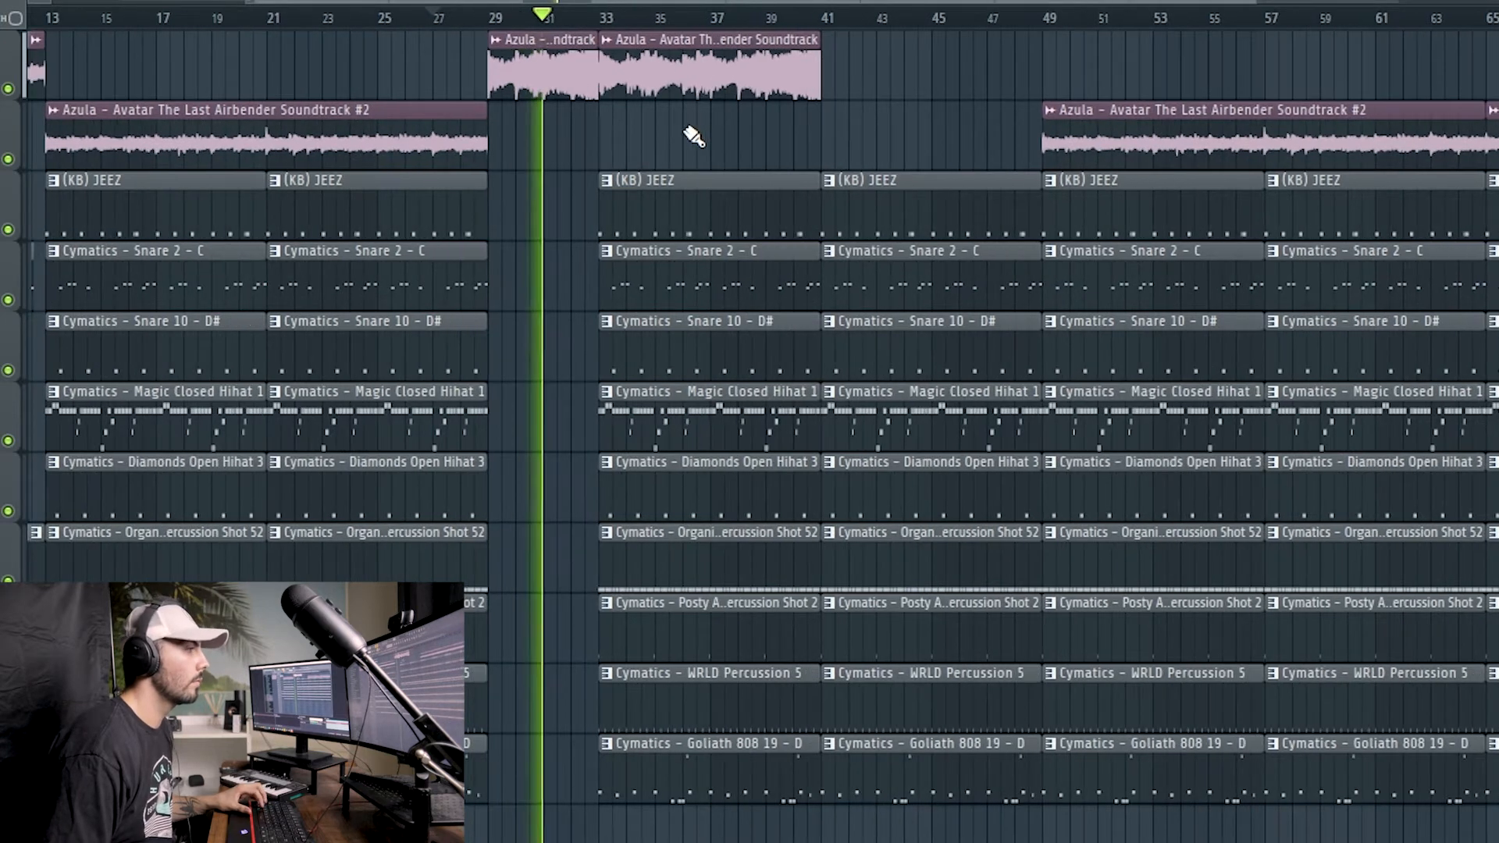
# Remove the Organic Percussion Shot 52 and WRLD Percussion 5 clips at bar 33, keeping a Posty Apart Percussion Shot 2 clip there
pyautogui.rightClick(697, 574)
pyautogui.rightClick(709, 634)
pyautogui.rightClick(713, 703)
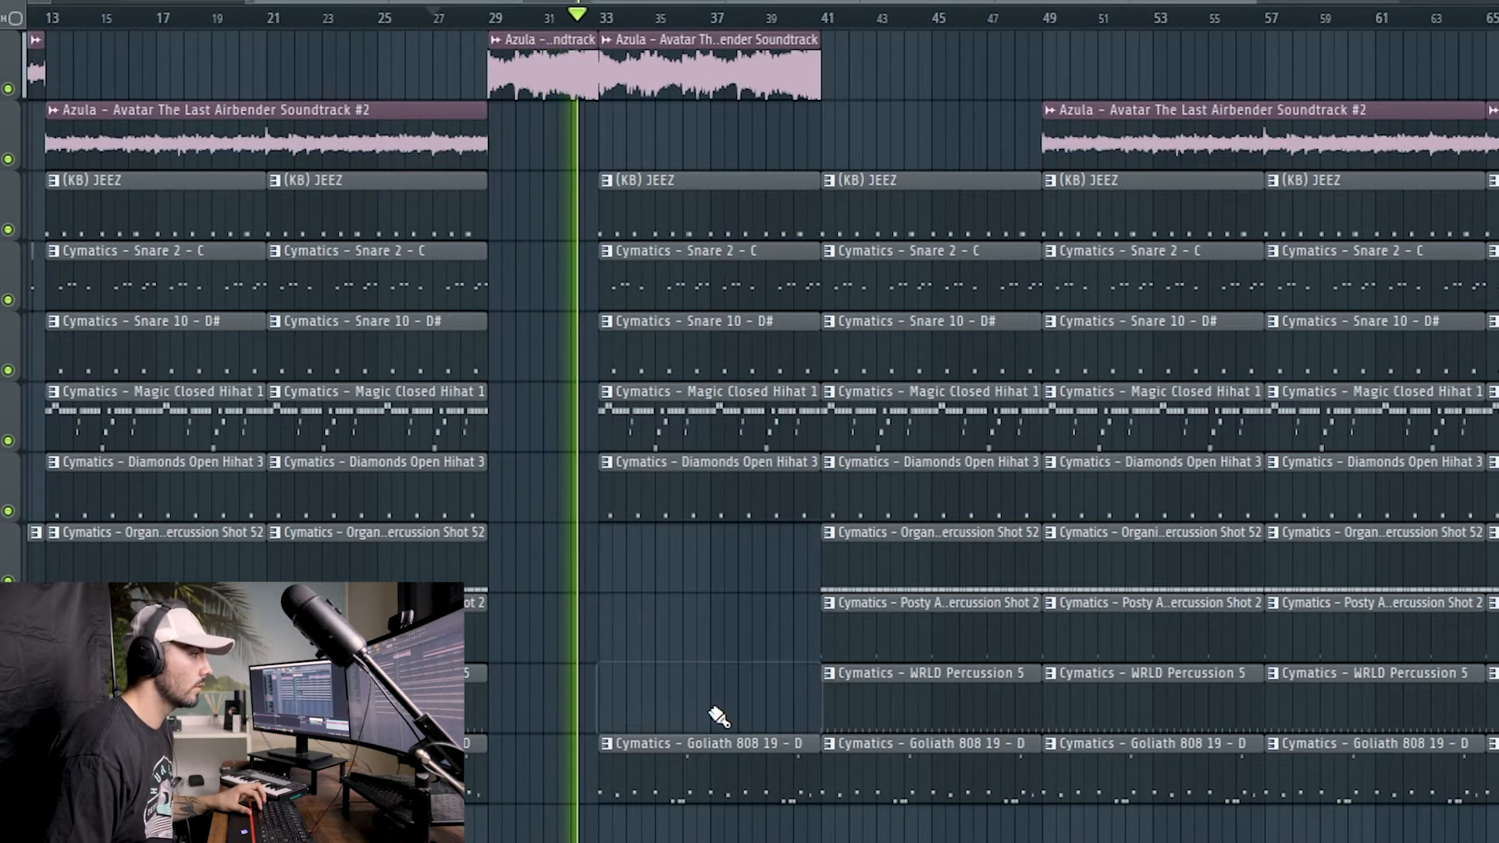
pyautogui.click(703, 617)
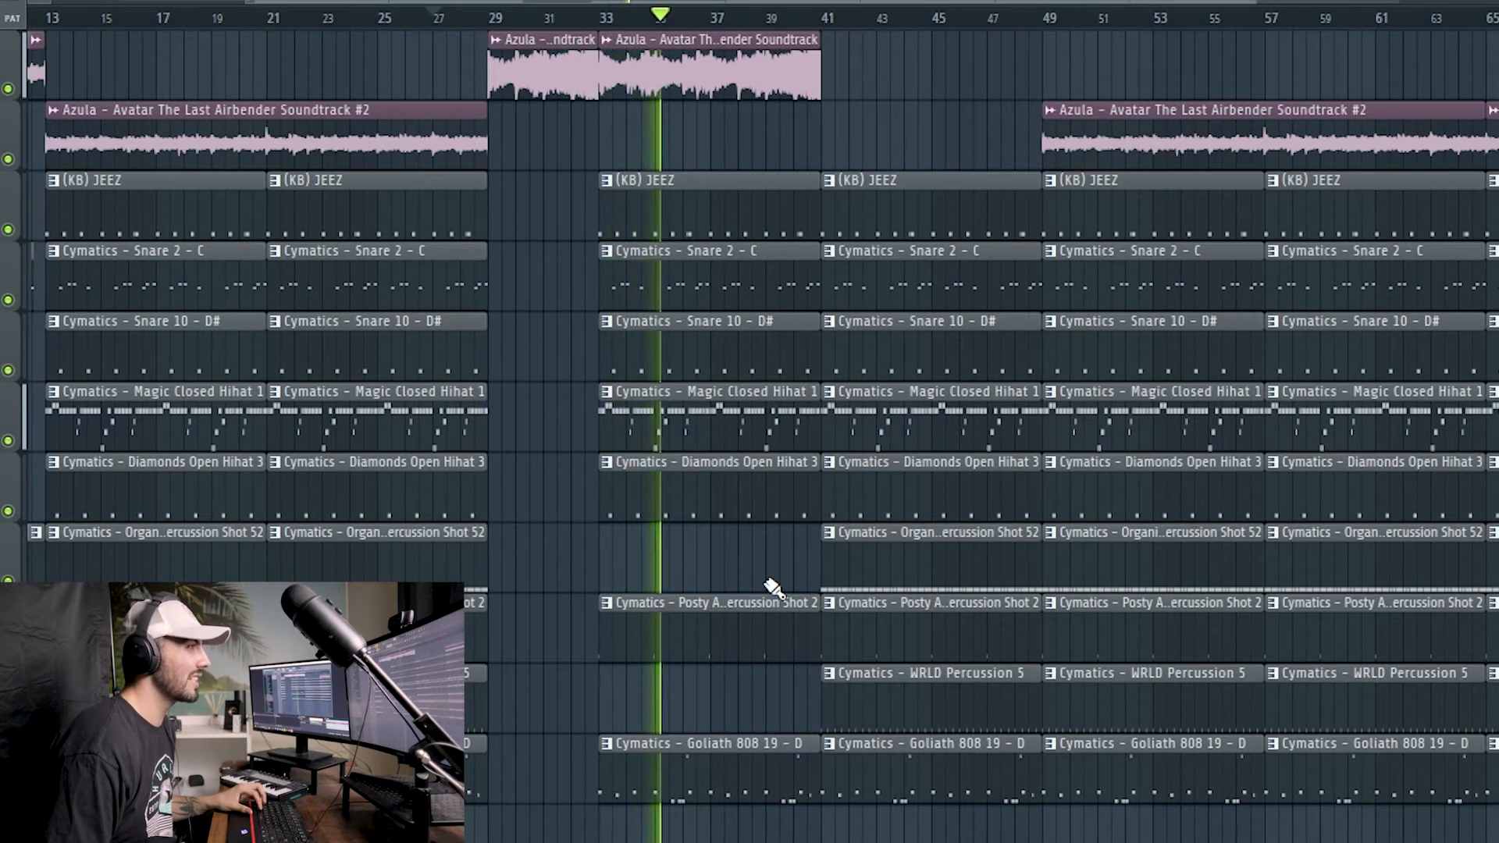
# Extend the second soundtrack section on Track 1 back to bar 28 and automate its volume with a fade-in ending at bar 29
pyautogui.scroll(2, 767, 566)
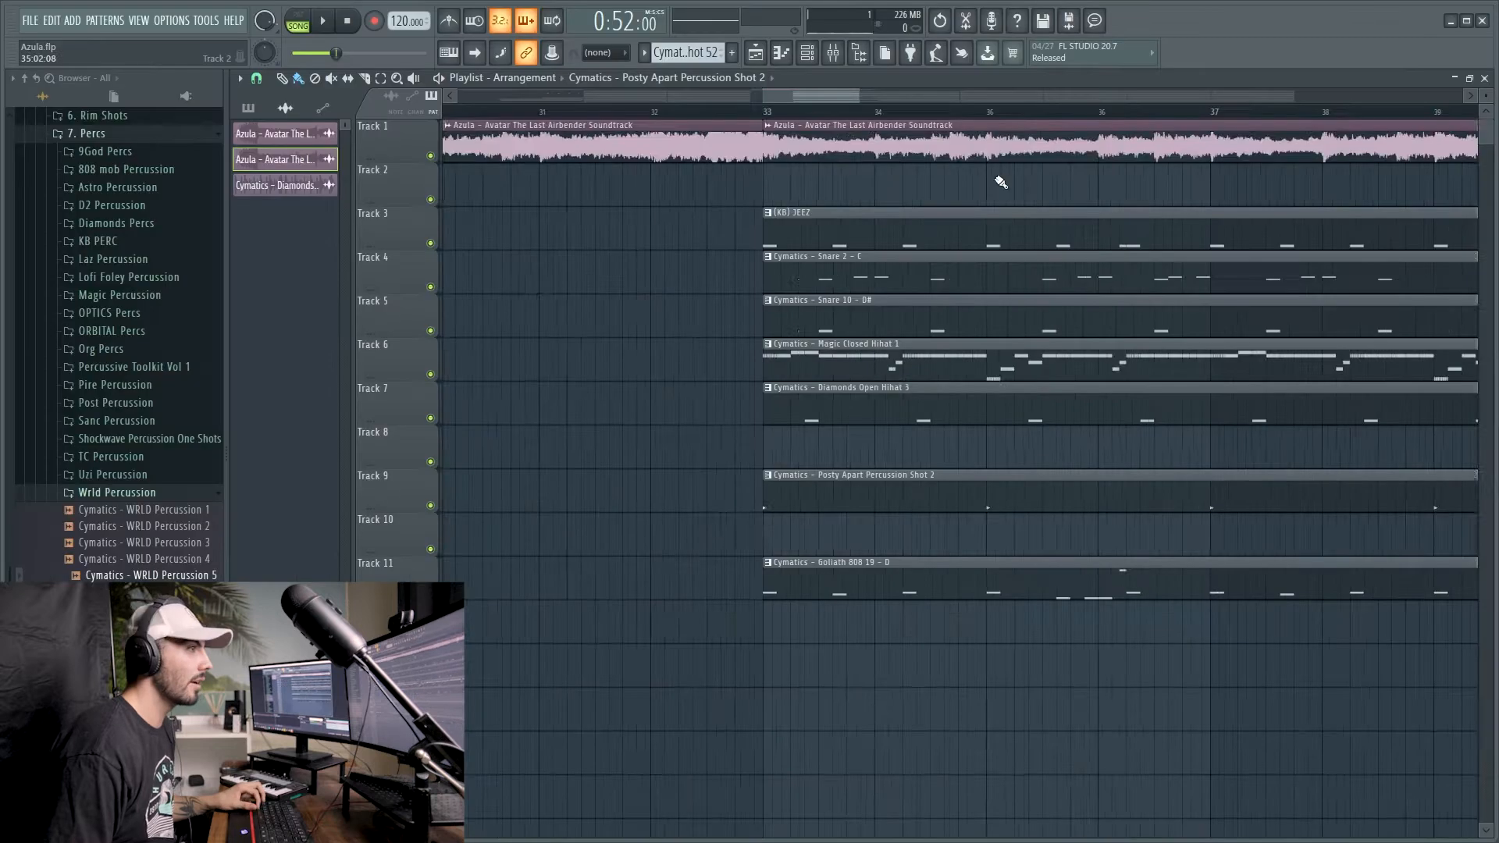
pyautogui.scroll(-3, 995, 179)
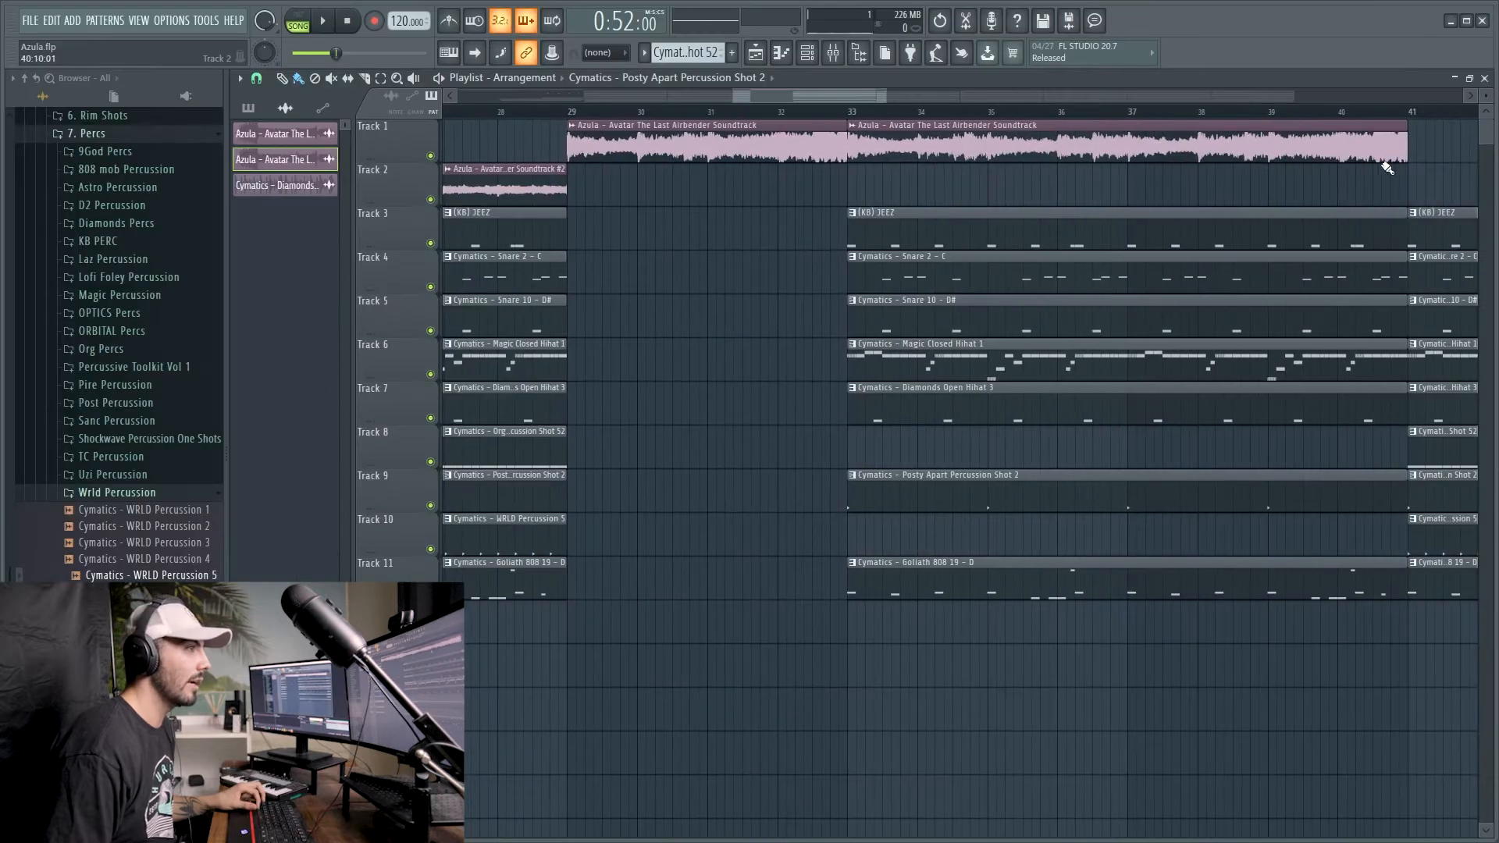
pyautogui.scroll(5, 1124, 190)
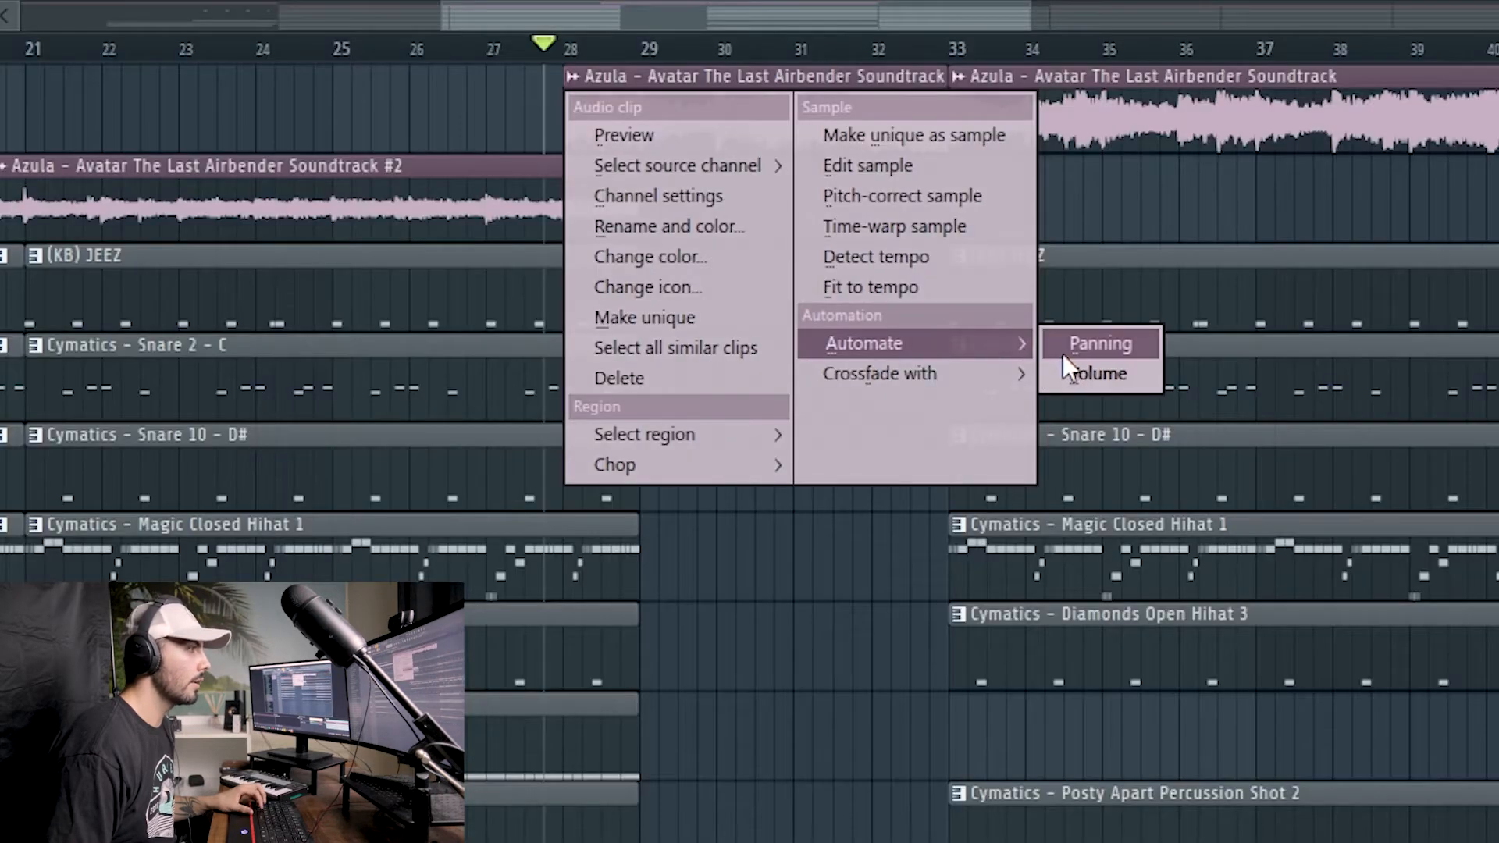
pyautogui.click(1071, 372)
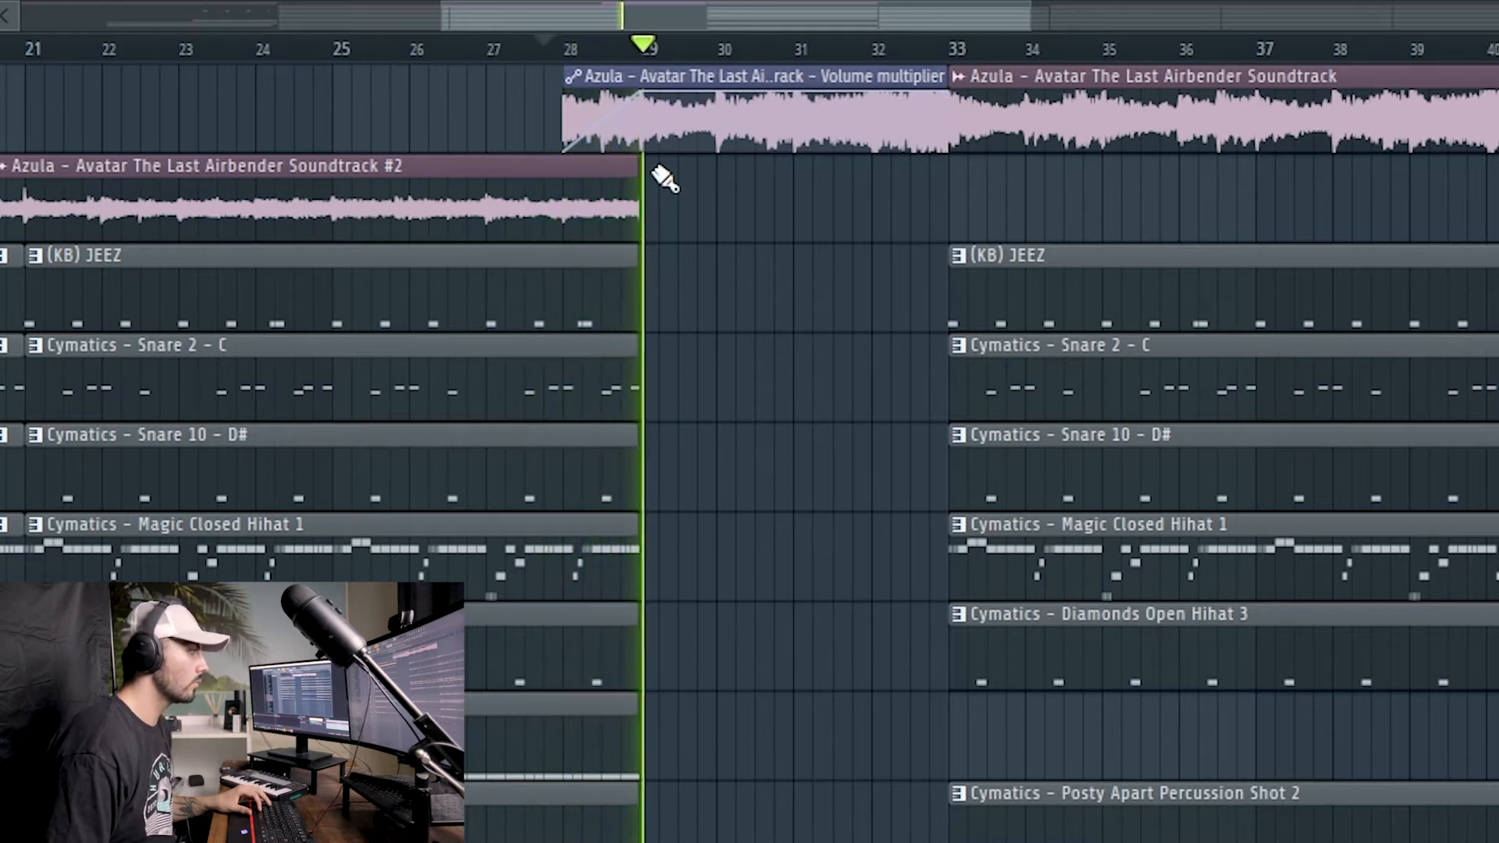
# Thin out bars 41 to 48 to the Snare 2, Organic, Posty Apart and WRLD percussion clips, ending the snare at about bar 47
pyautogui.moveTo(860, 16); pyautogui.dragTo(900, 20)
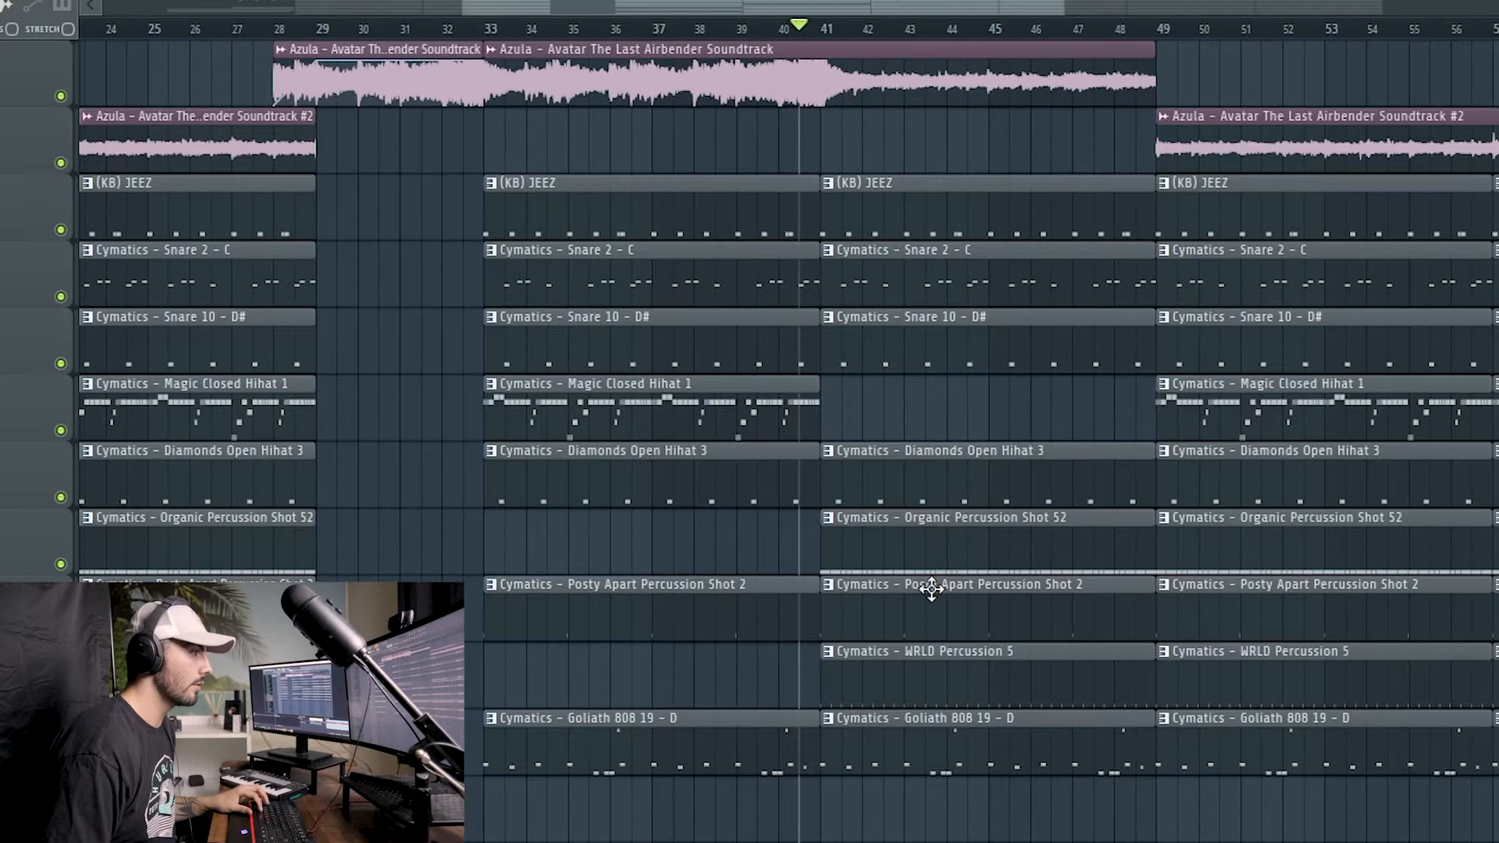
pyautogui.moveTo(775, 1); pyautogui.dragTo(826, 8)
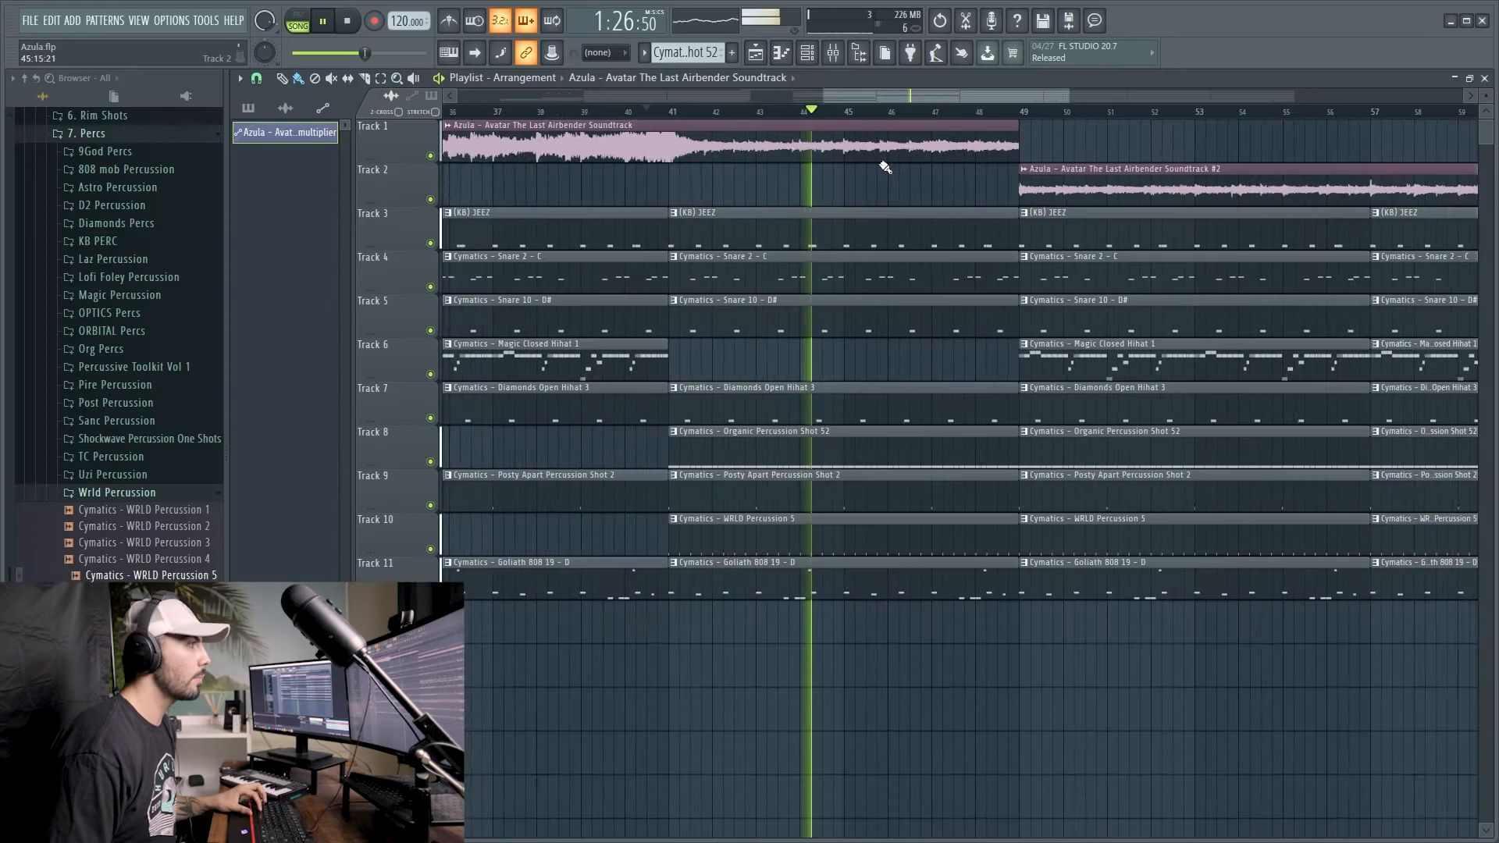
pyautogui.scroll(3, 817, 114)
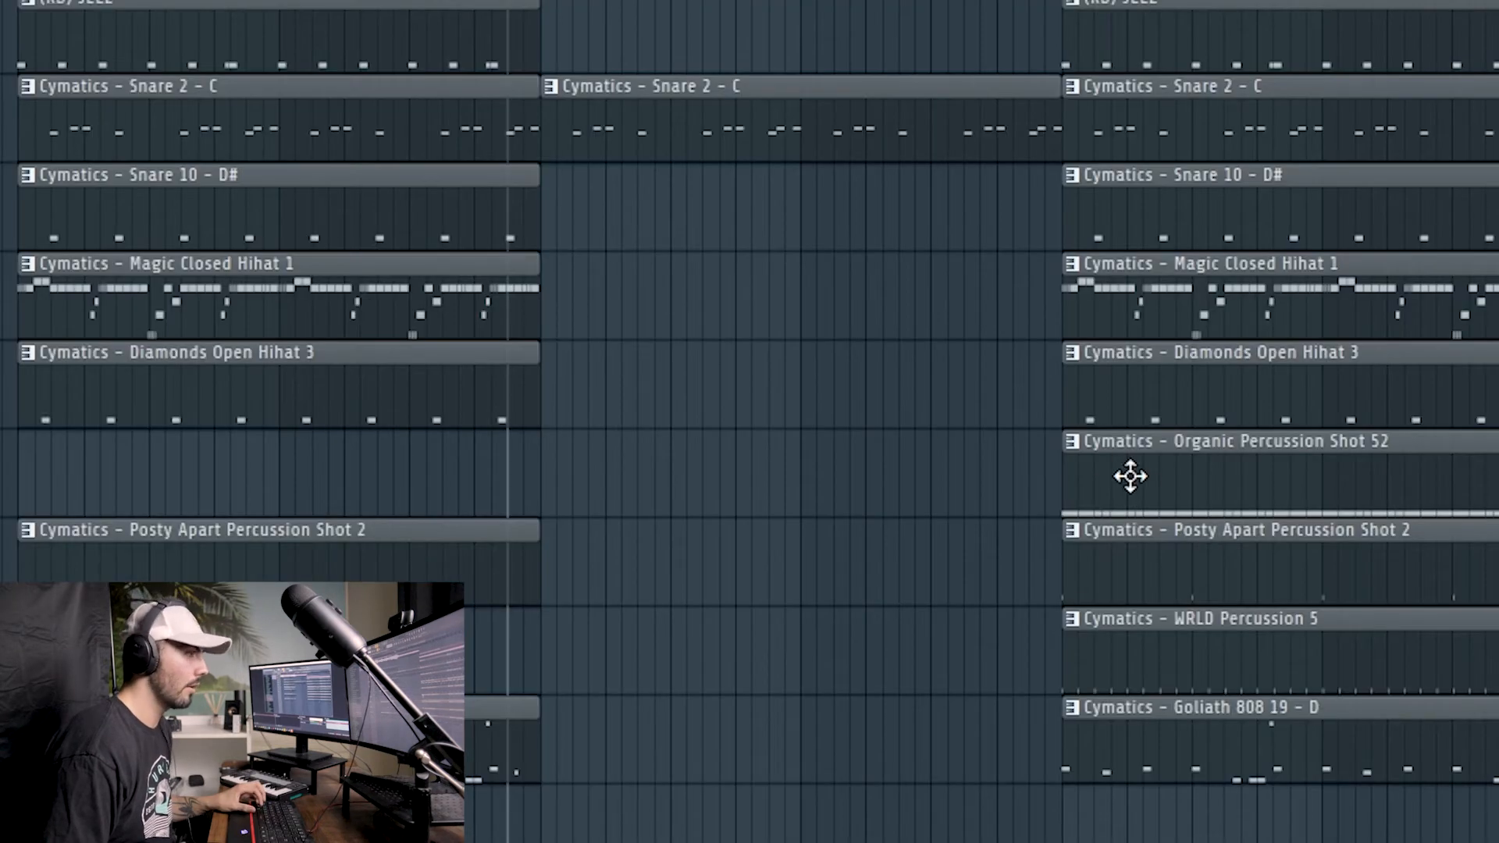
pyautogui.moveTo(1189, 492); pyautogui.dragTo(665, 464)
pyautogui.press('space')
pyautogui.keyDown('ctrl'); pyautogui.click(807, 801); pyautogui.keyUp('ctrl')
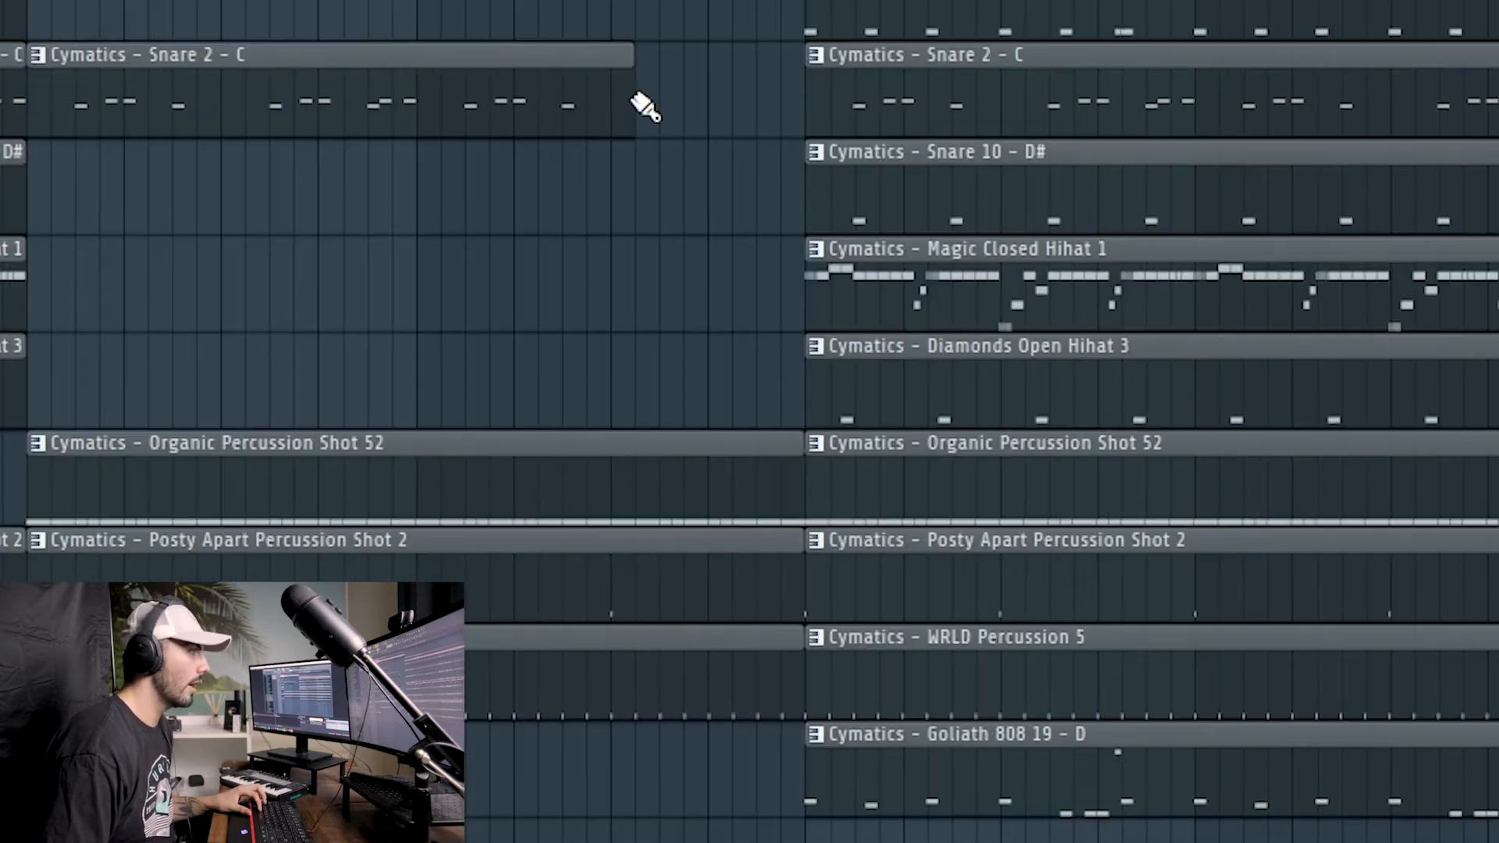
pyautogui.click(709, 484)
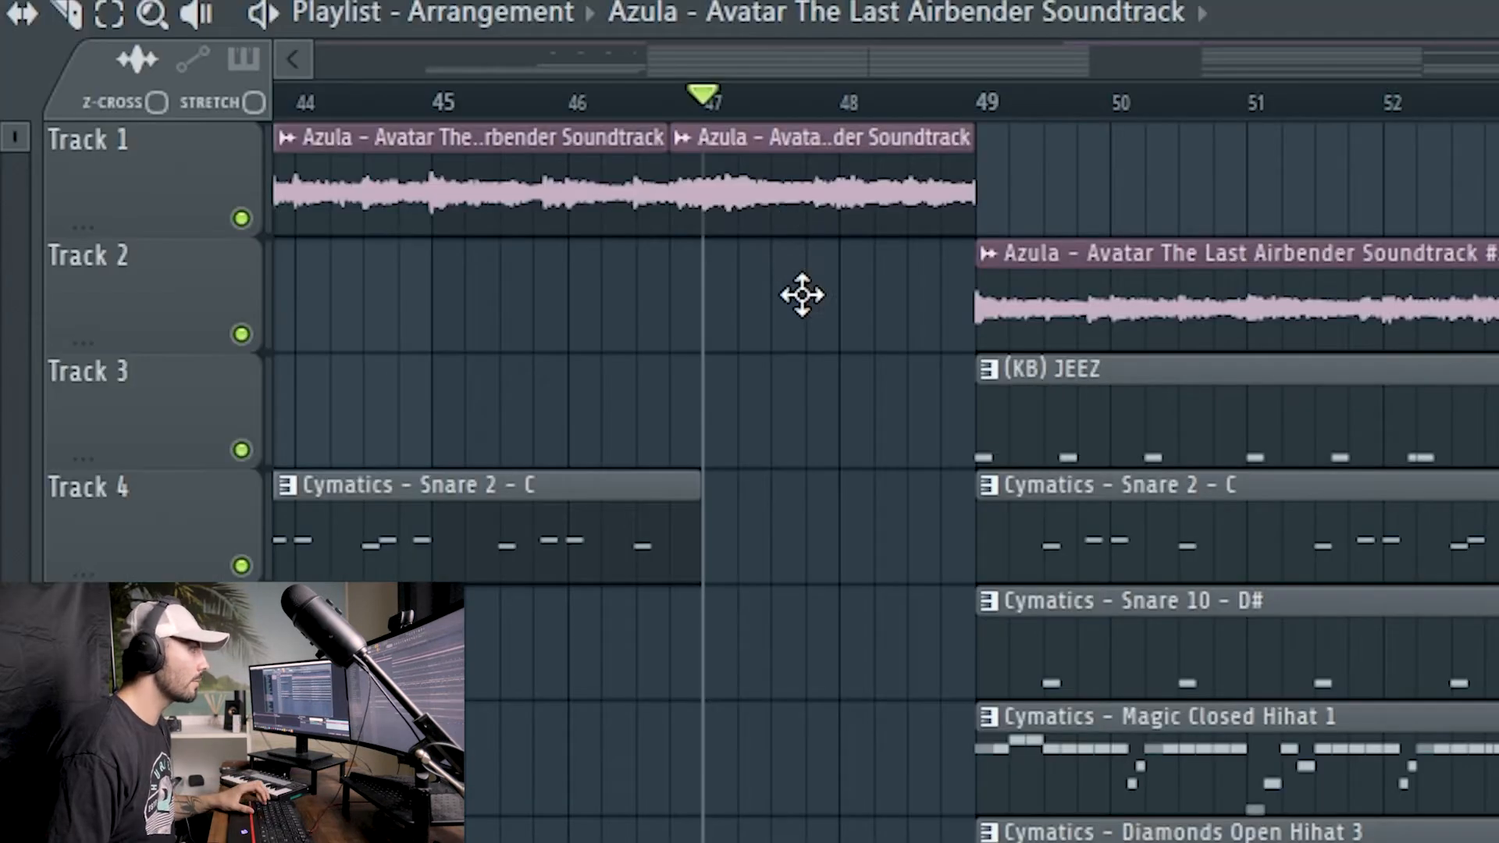
# Copy the soundtrack slice ending at bar 49 onto Track 2 as a unique clip, and shape volume automation on both slices
pyautogui.moveTo(804, 294); pyautogui.dragTo(789, 352)
pyautogui.click(681, 254)
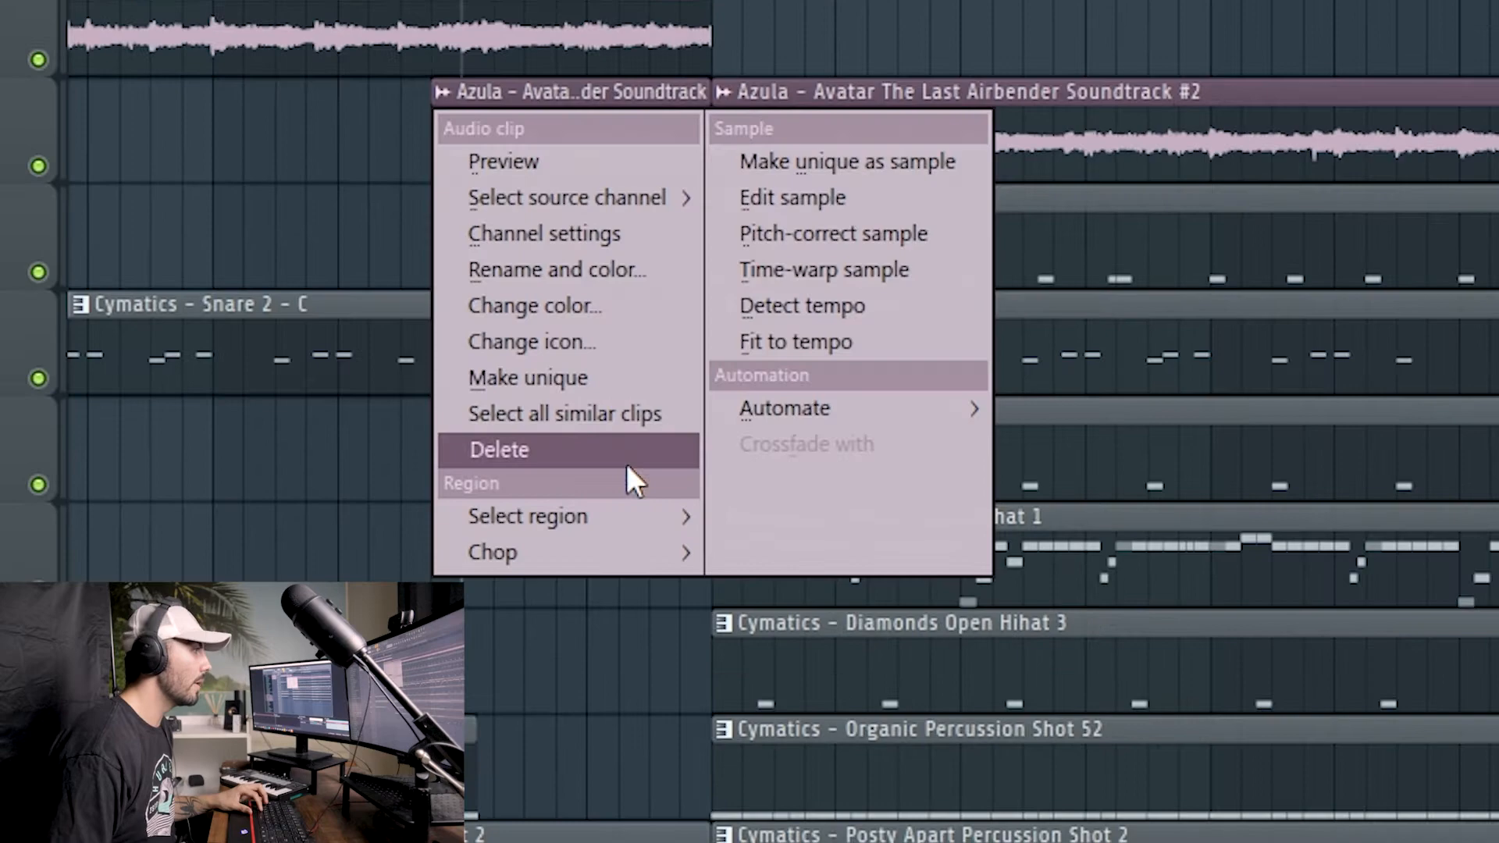
pyautogui.click(631, 370)
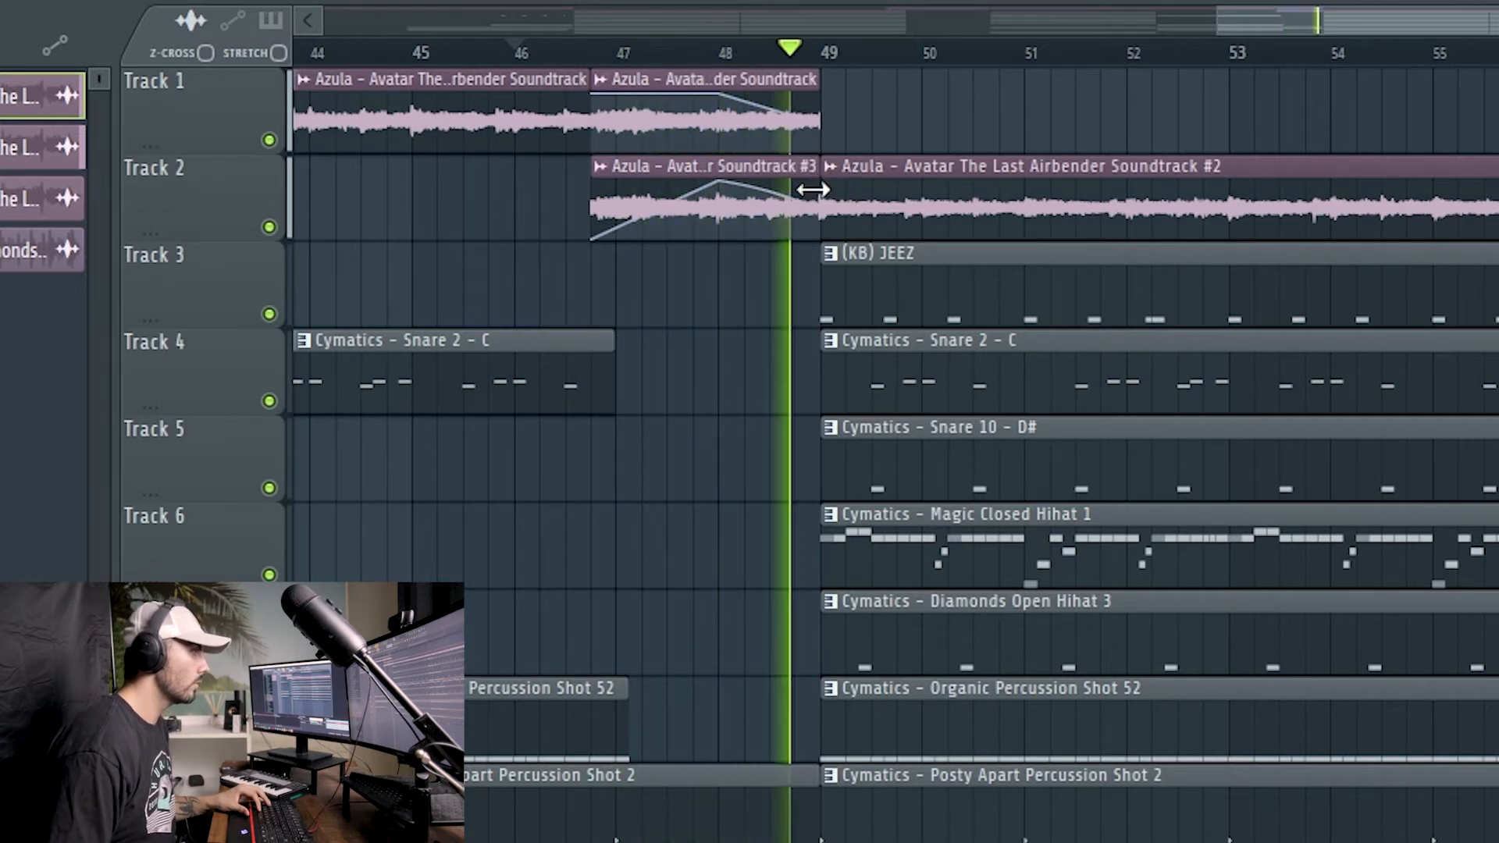
# Cut the Magic Closed Hihat 1 clip starting at bar 13, leaving a gap from mid-bar 15 to early bar 16
pyautogui.scroll(-5, 769, 488)
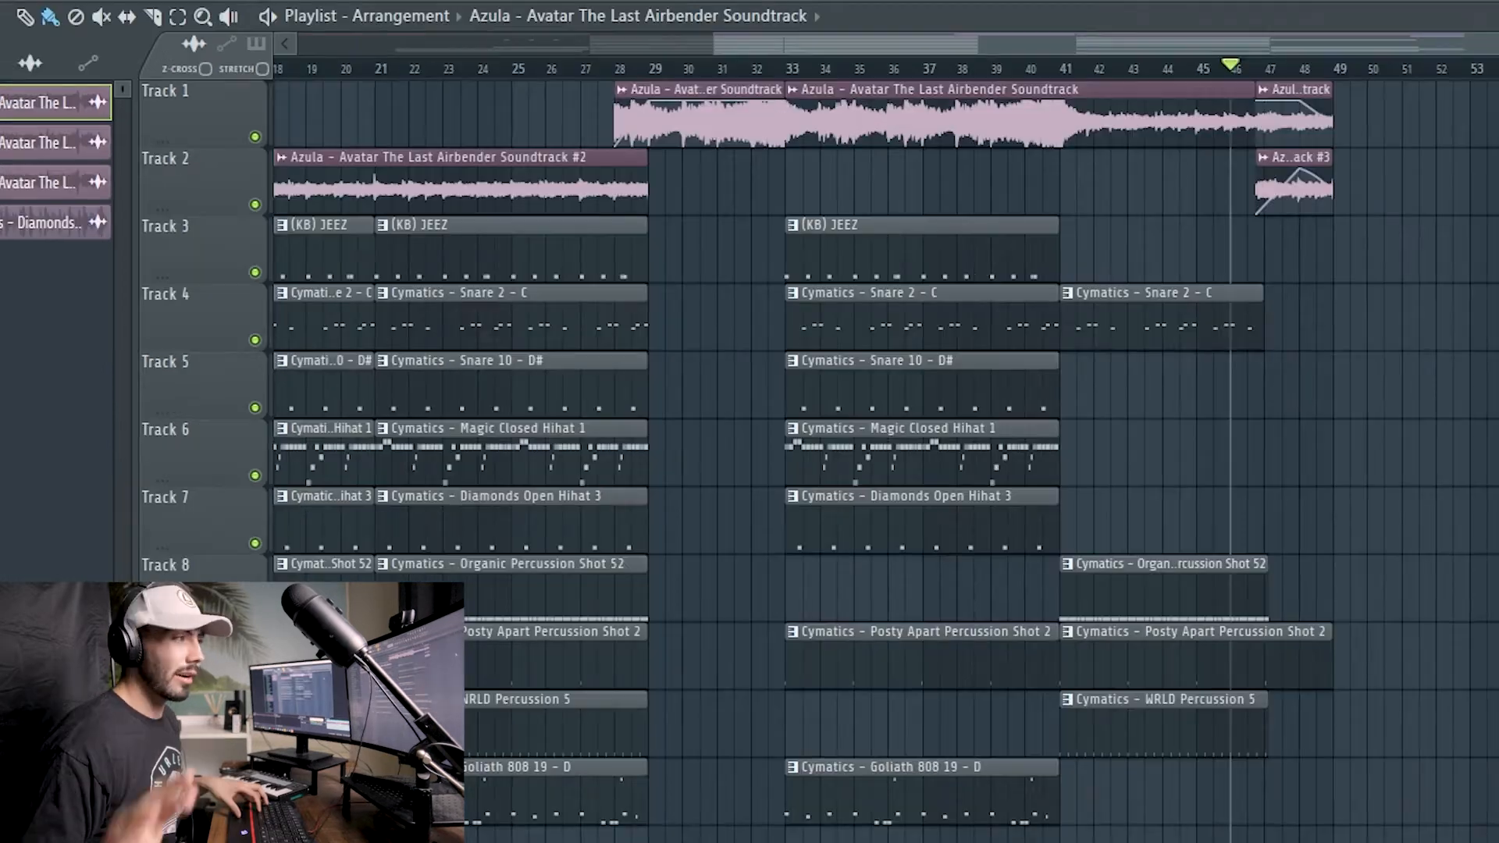
pyautogui.scroll(-4, 608, 173)
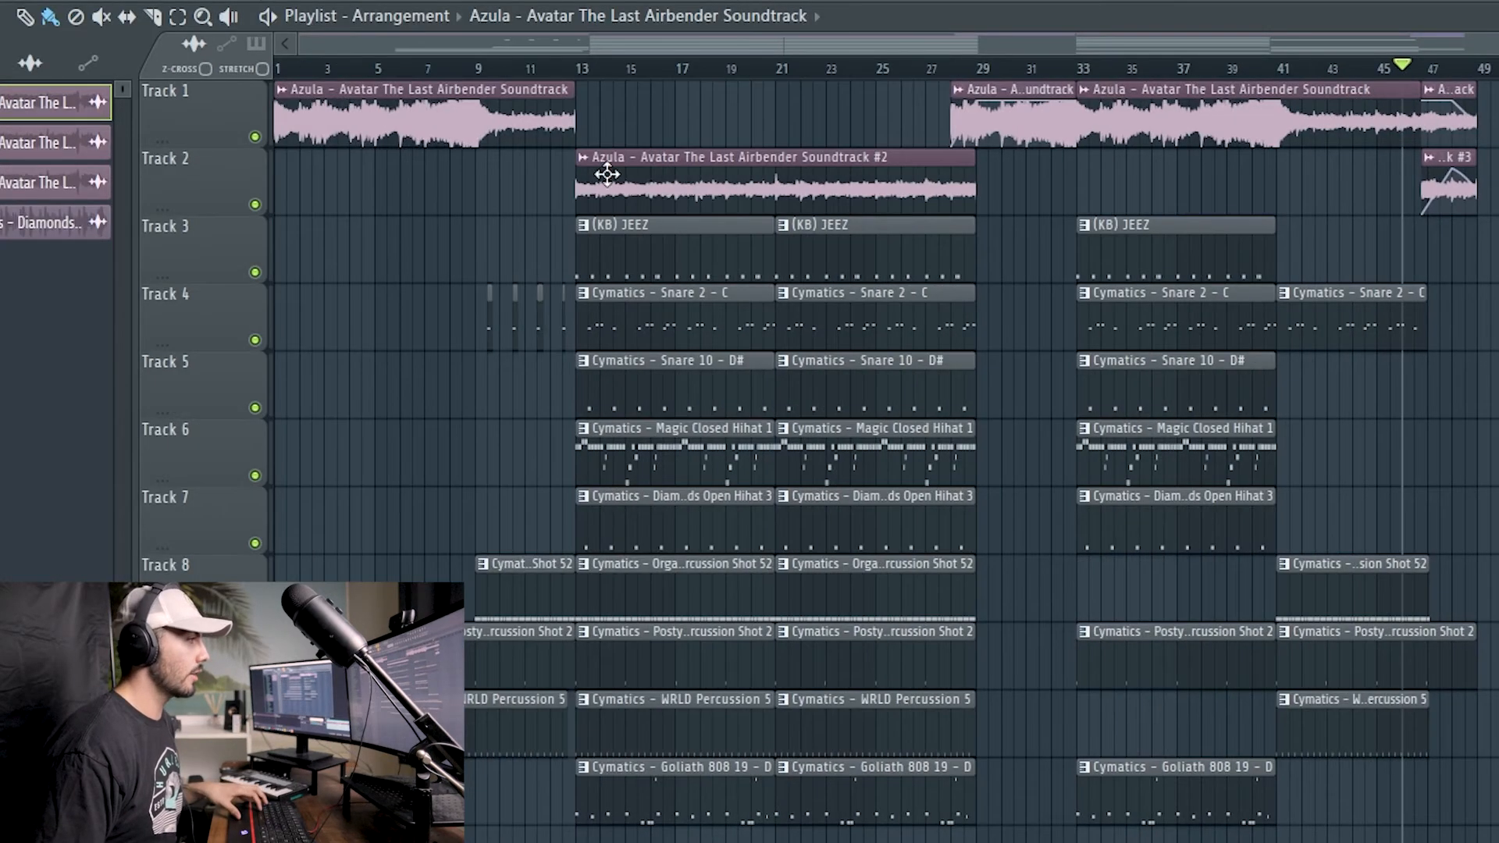
pyautogui.scroll(4, 656, 334)
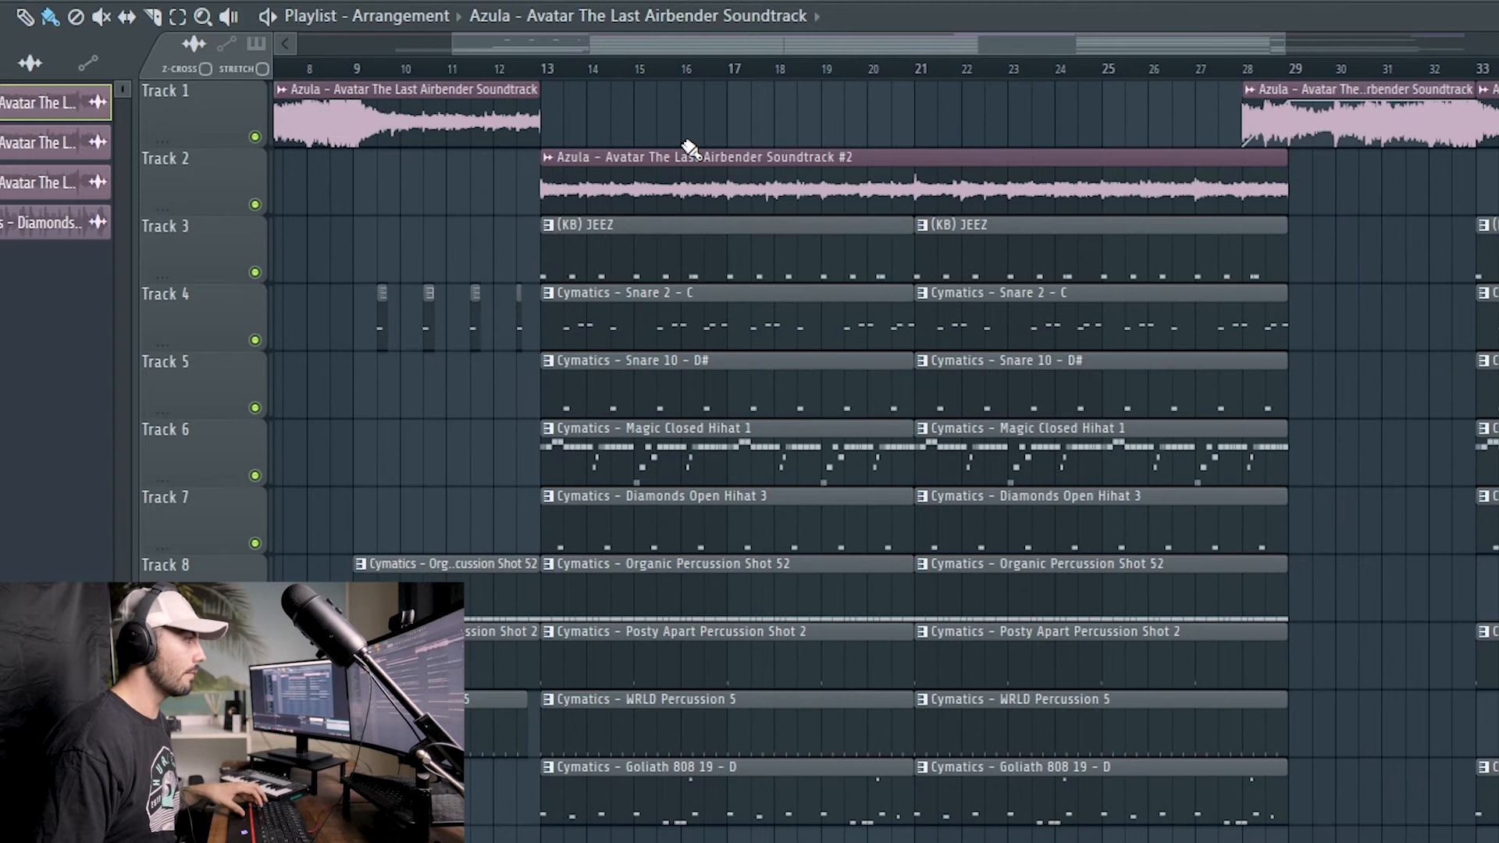
pyautogui.moveTo(660, 45)
pyautogui.mouseDown()
pyautogui.moveTo(623, 39)
pyautogui.moveTo(638, 42)
pyautogui.mouseUp()
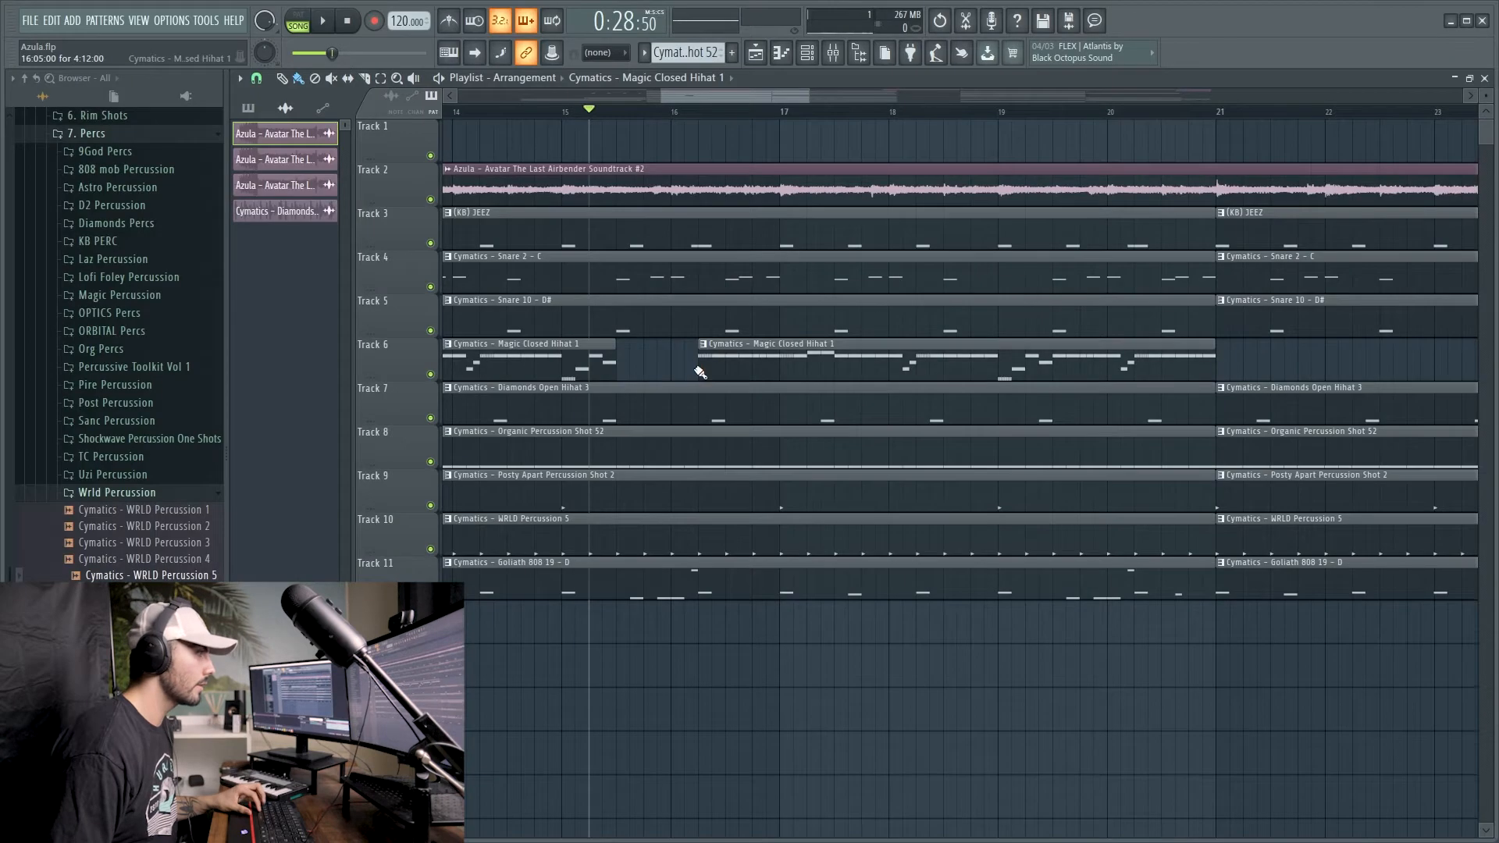
pyautogui.press('space')
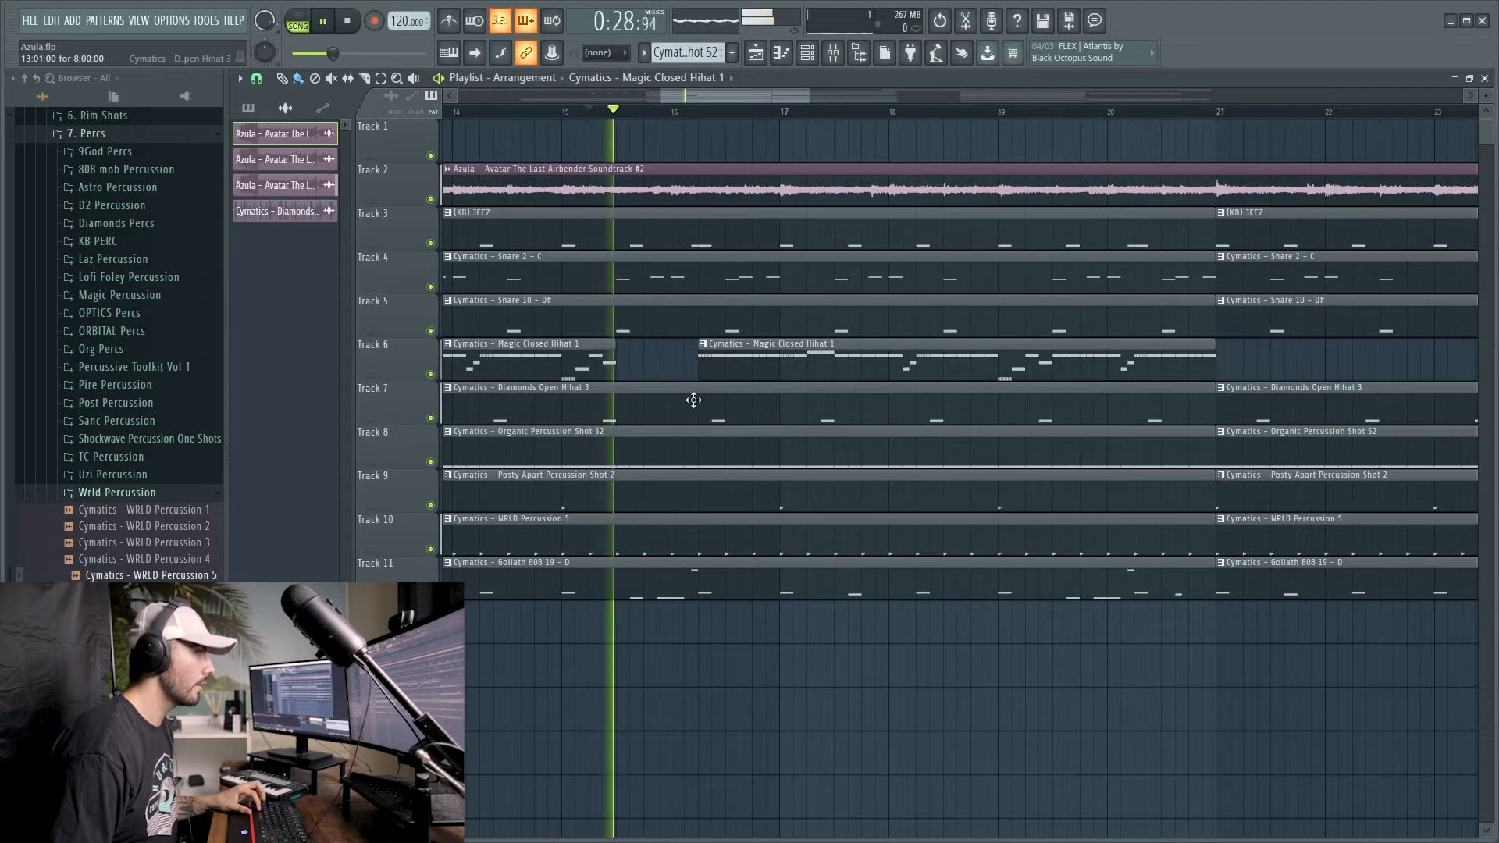
pyautogui.keyDown('ctrl'); pyautogui.scroll(2, 700, 367); pyautogui.keyUp('ctrl')
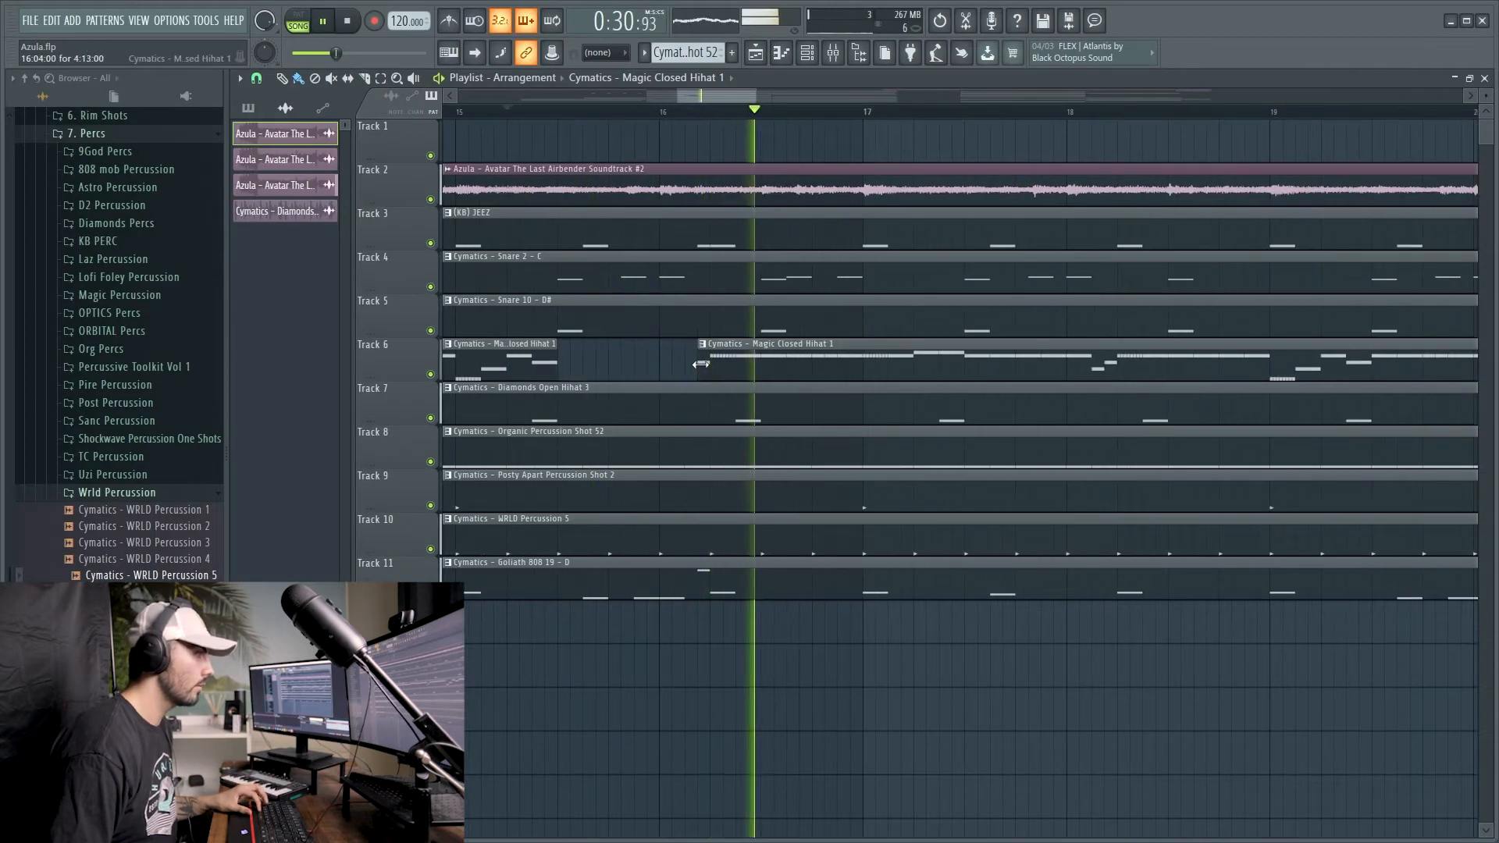
pyautogui.keyDown('ctrl'); pyautogui.scroll(-2, 859, 414); pyautogui.keyUp('ctrl')
pyautogui.keyDown('ctrl'); pyautogui.scroll(-2, 898, 408); pyautogui.keyUp('ctrl')
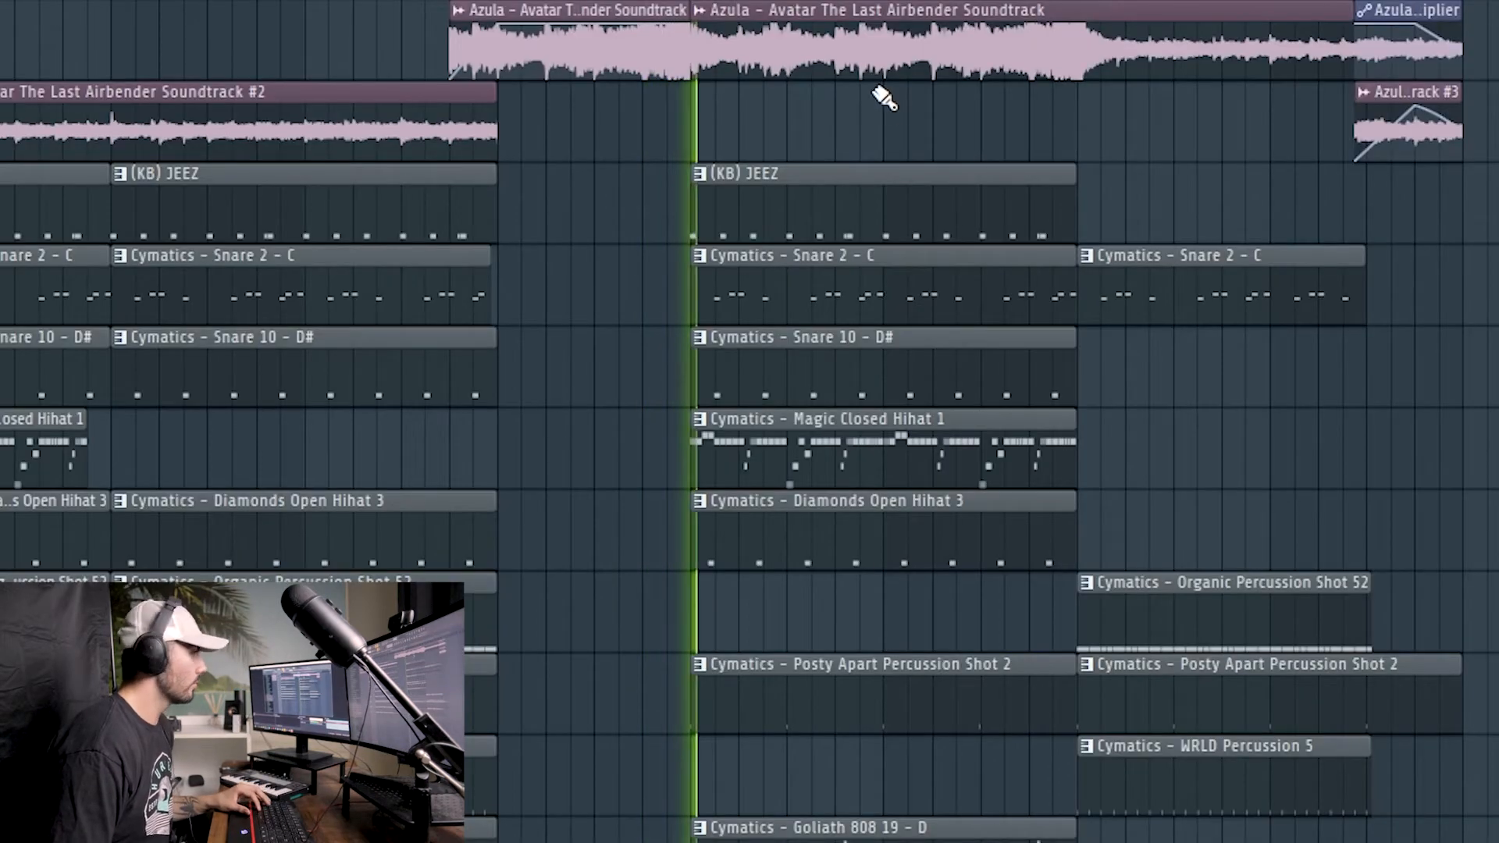
# Duplicate all playlist clips between bars 13 and 49 and place the copy starting at bar 49
pyautogui.hscroll(2, 840, 70)
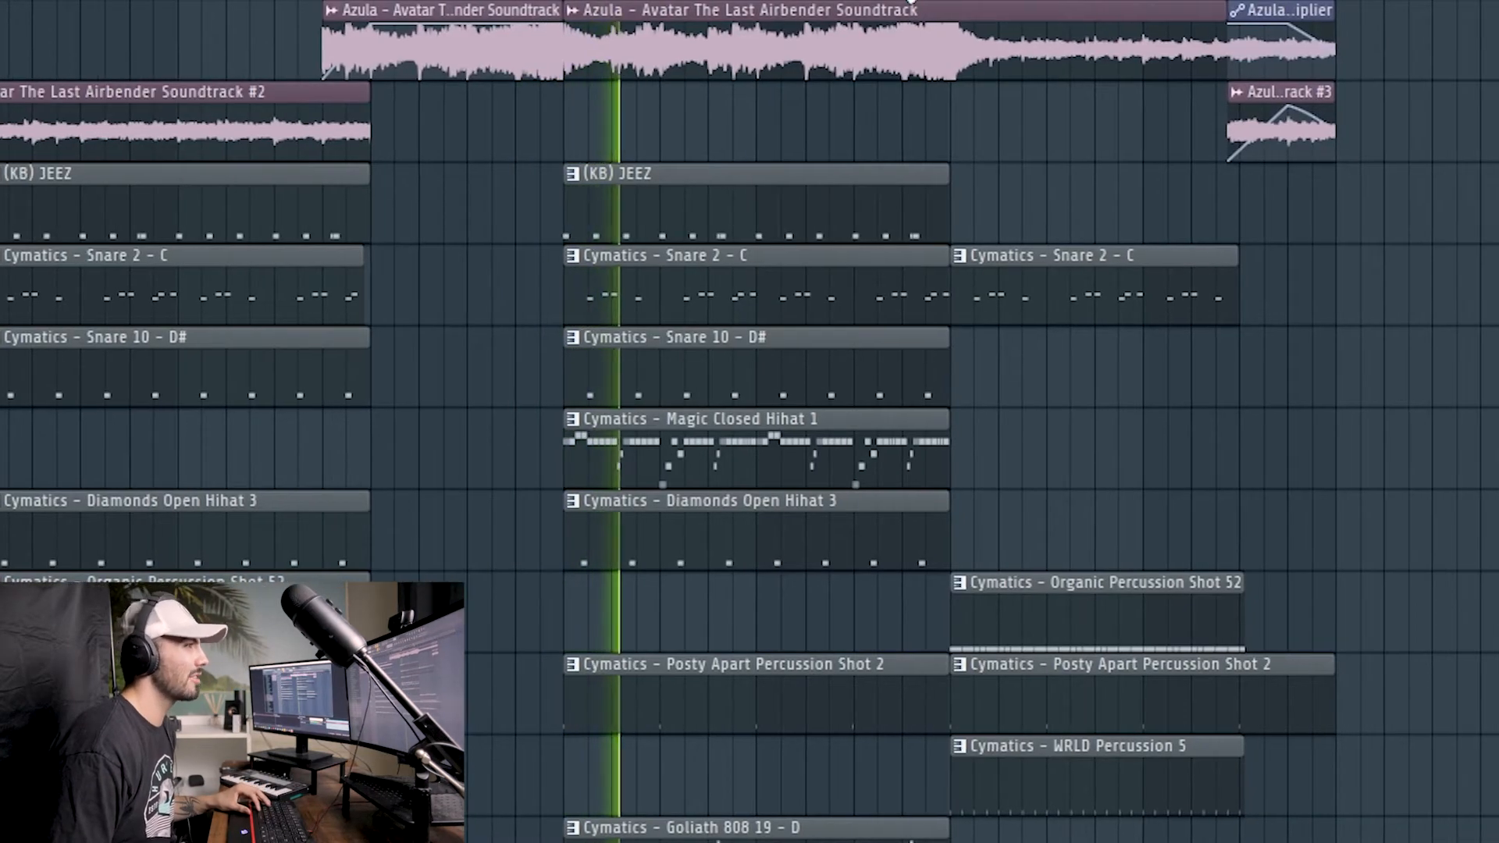
pyautogui.hscroll(2, 1007, 365)
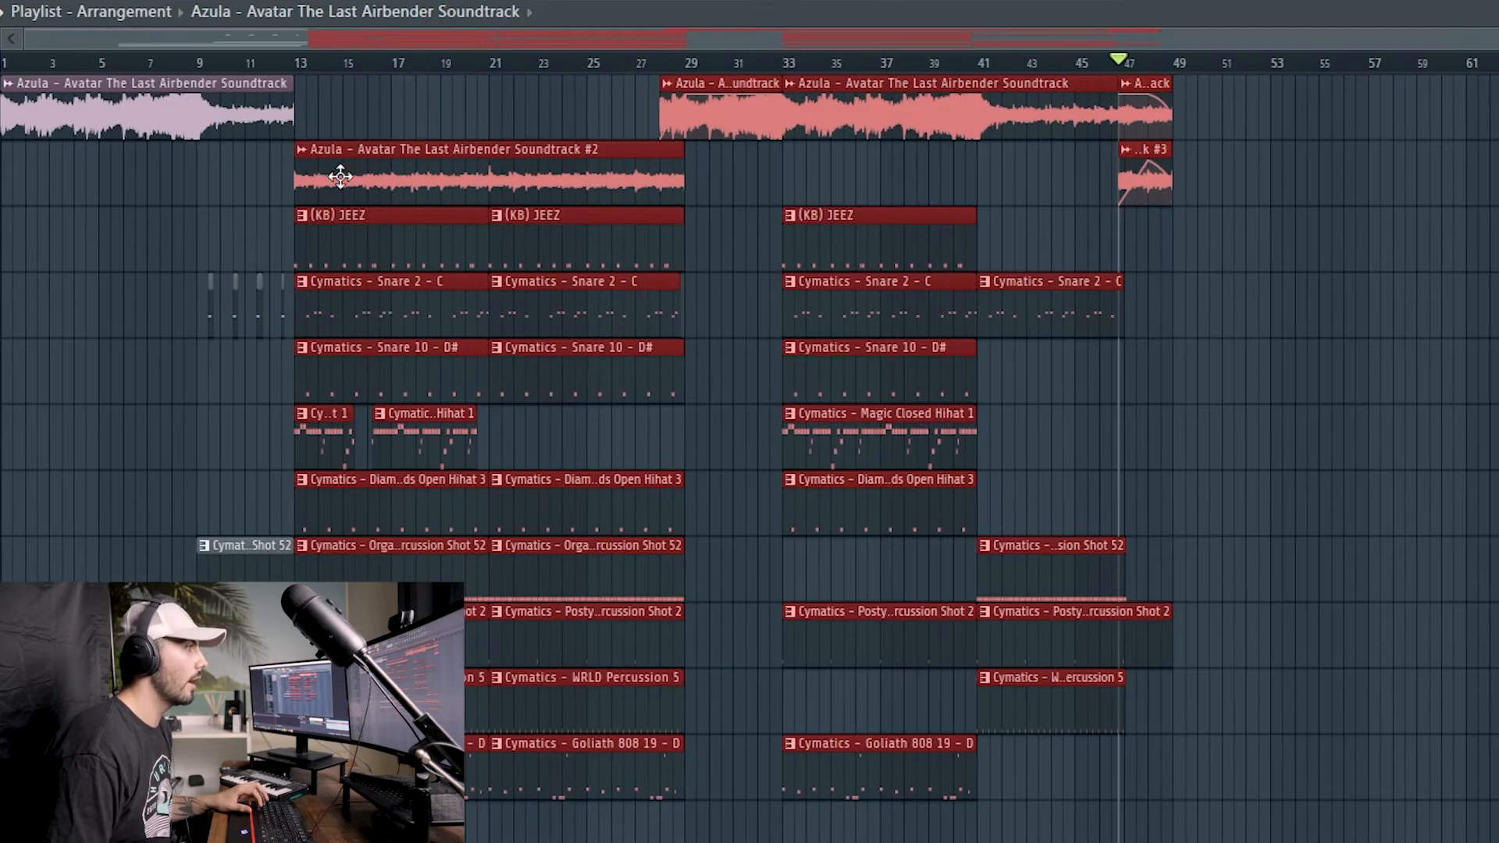
pyautogui.moveTo(339, 176)
pyautogui.mouseDown()
pyautogui.moveTo(1496, 226)
pyautogui.moveTo(1496, 250)
pyautogui.moveTo(845, 268)
pyautogui.mouseUp()
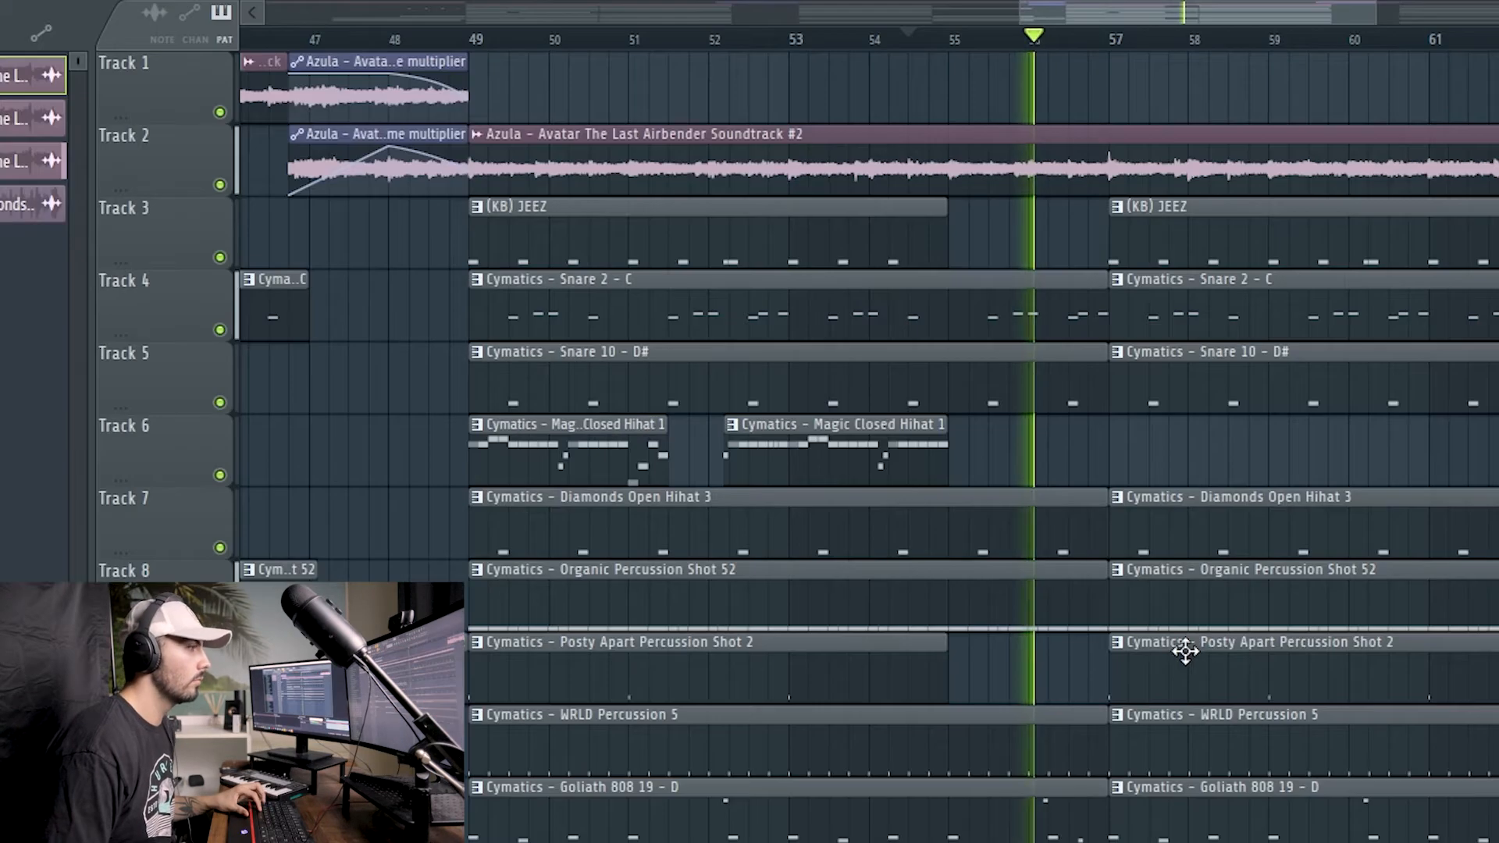
# Fill Track 6 with Magic Closed Hihat 1 clips from bar 57 to bar 65, leaving a short gap after bar 61
pyautogui.scroll(-4, 1208, 656)
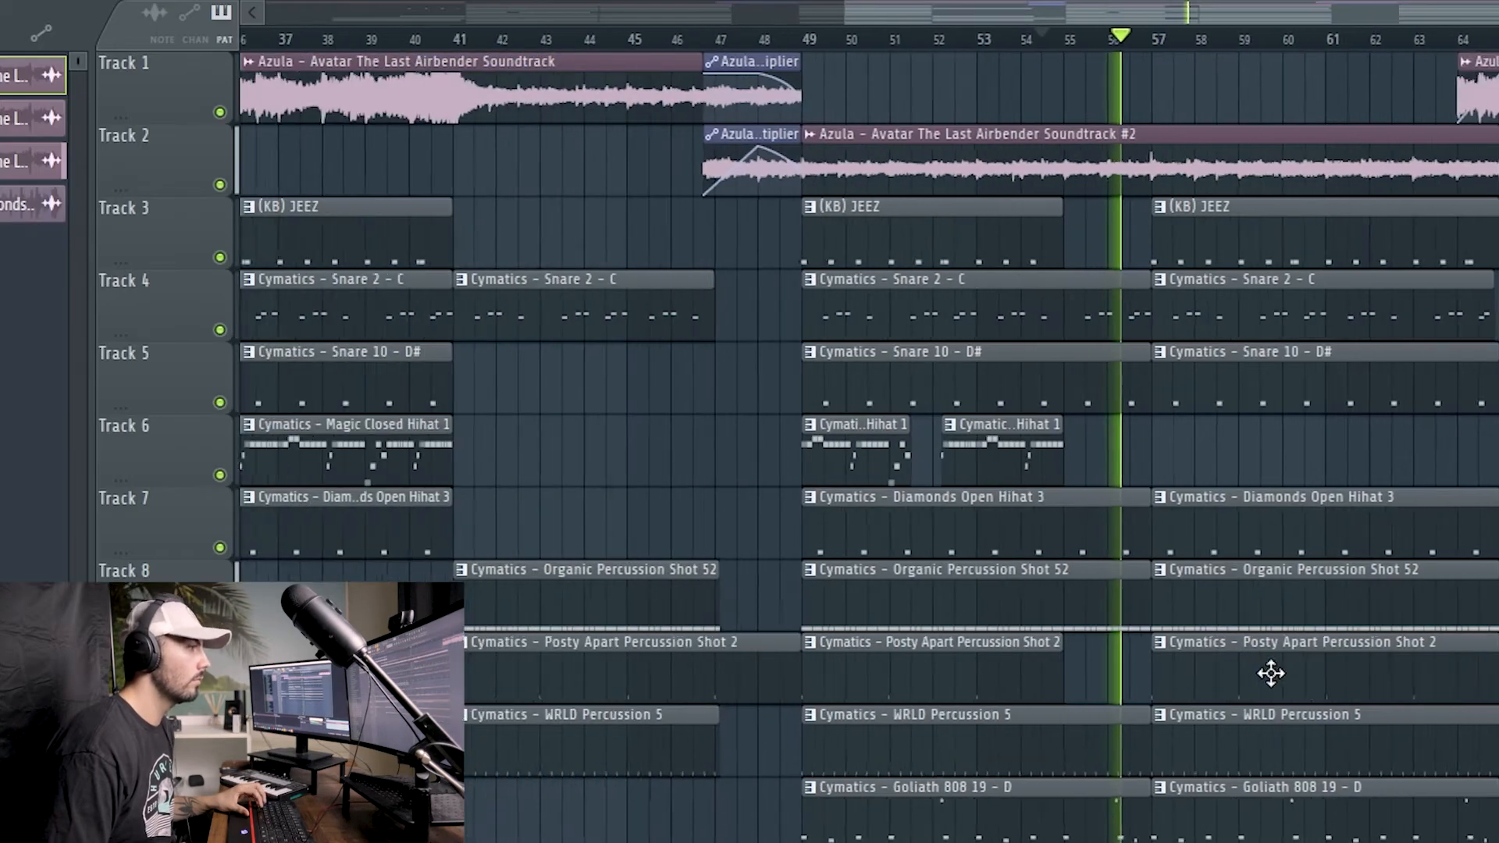
pyautogui.scroll(3, 1480, 697)
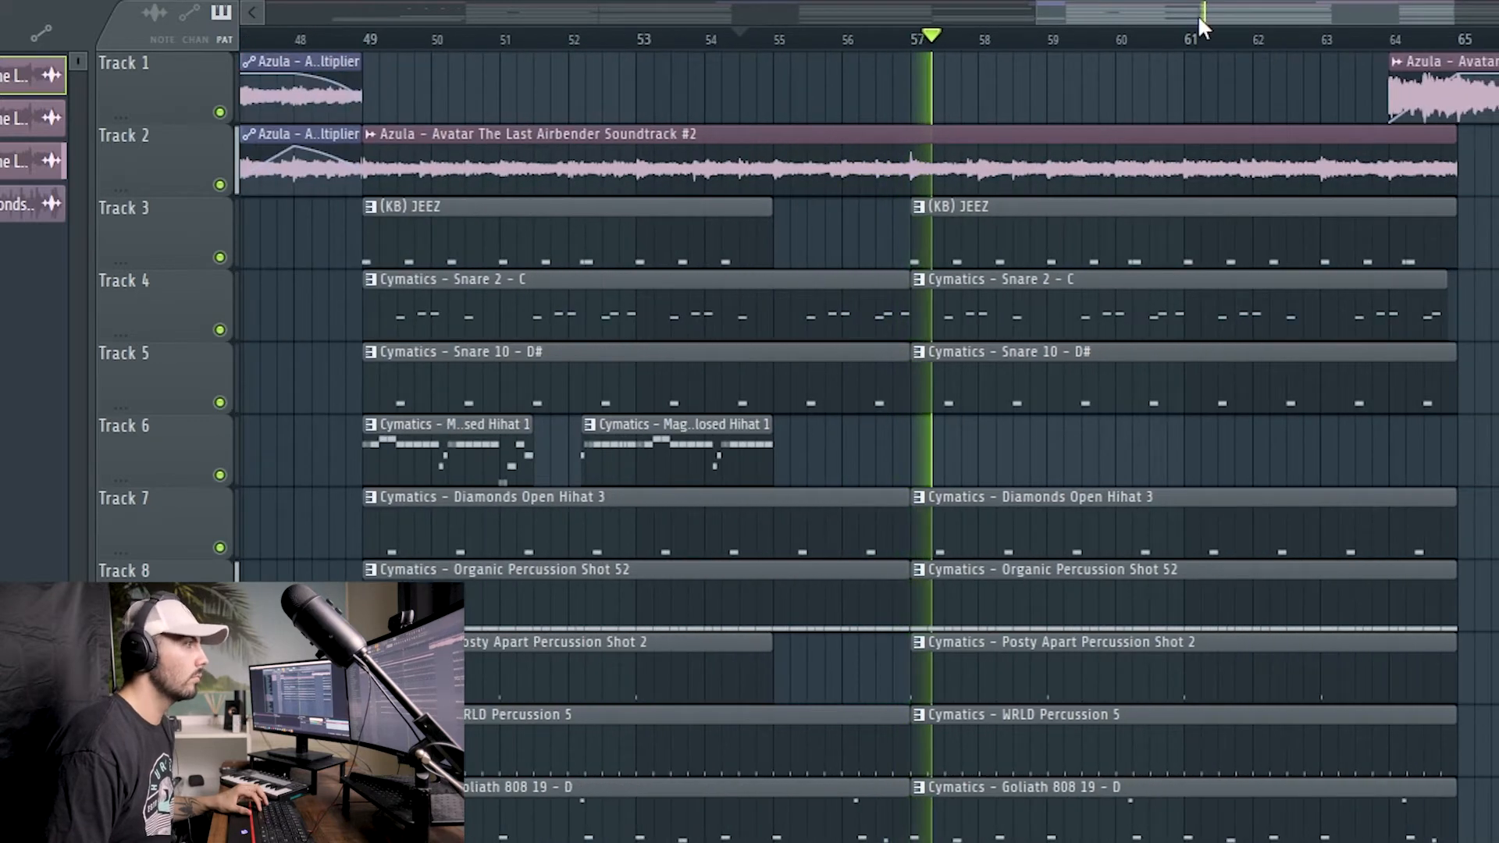
pyautogui.moveTo(1198, 14); pyautogui.dragTo(1249, 36)
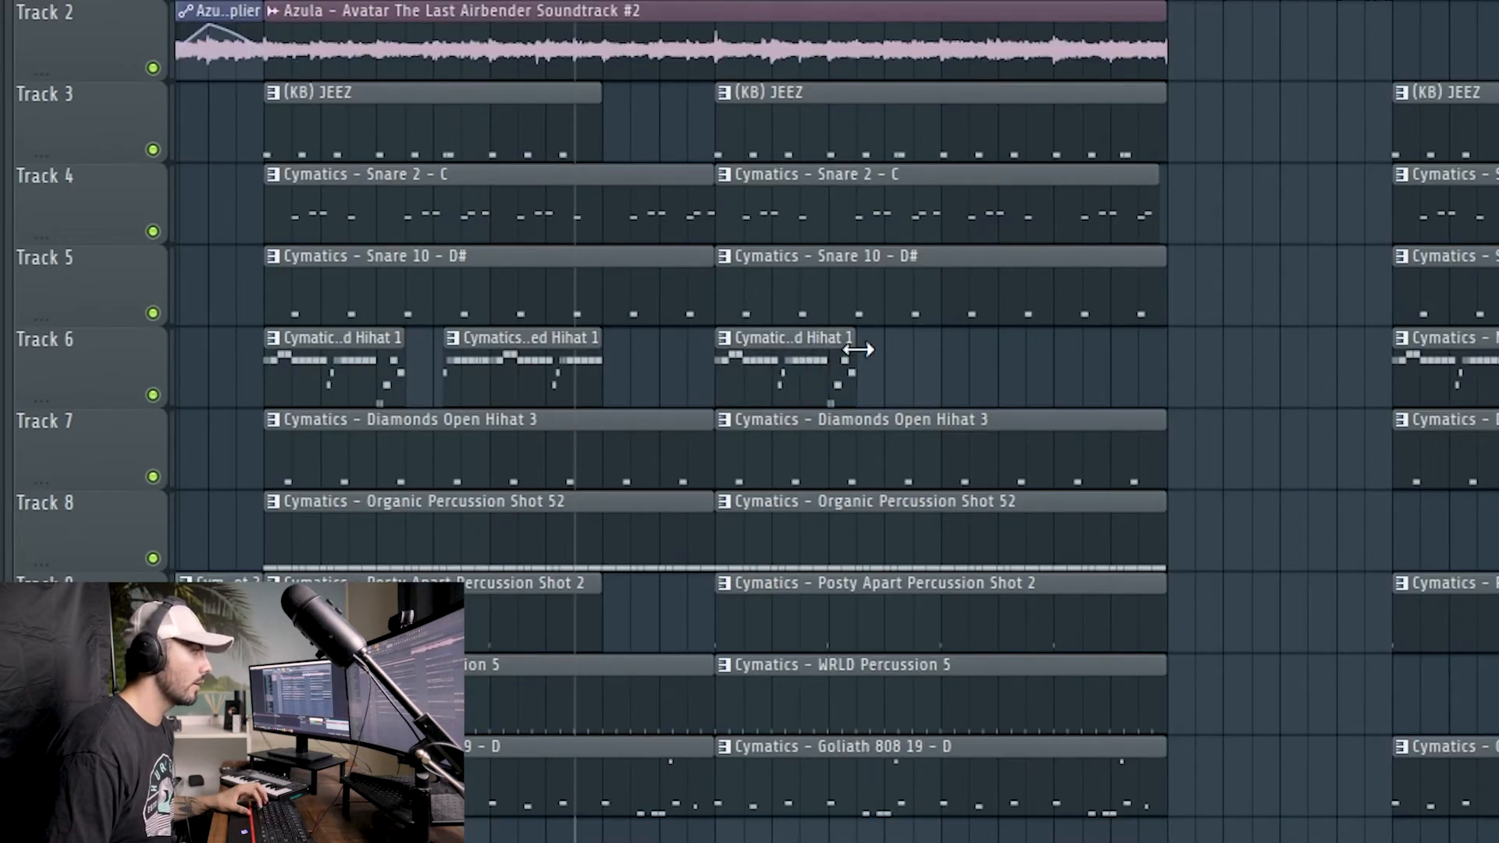
pyautogui.press('space')
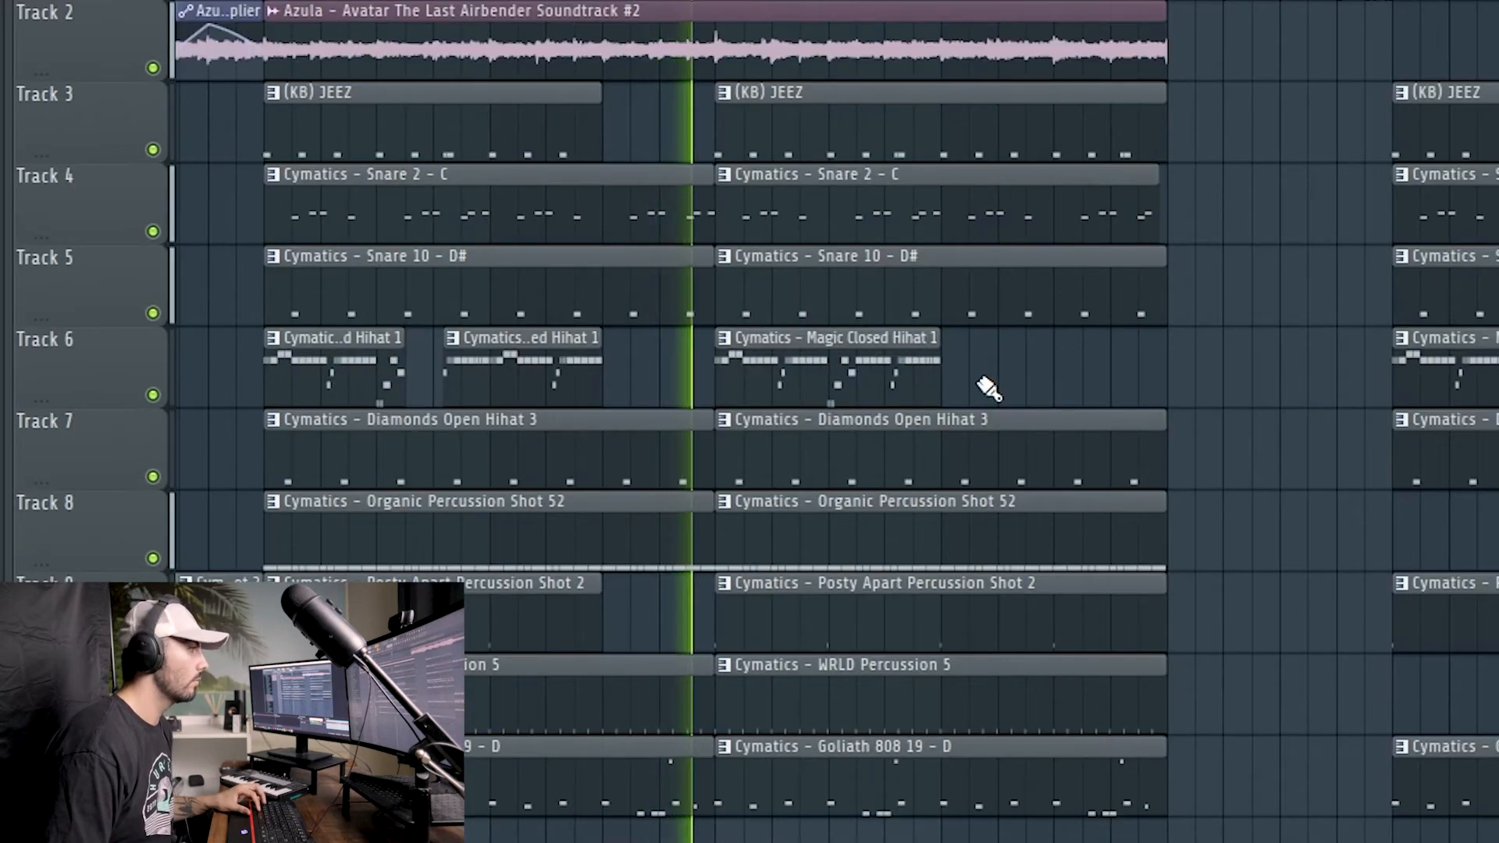
pyautogui.scroll(2, 991, 385)
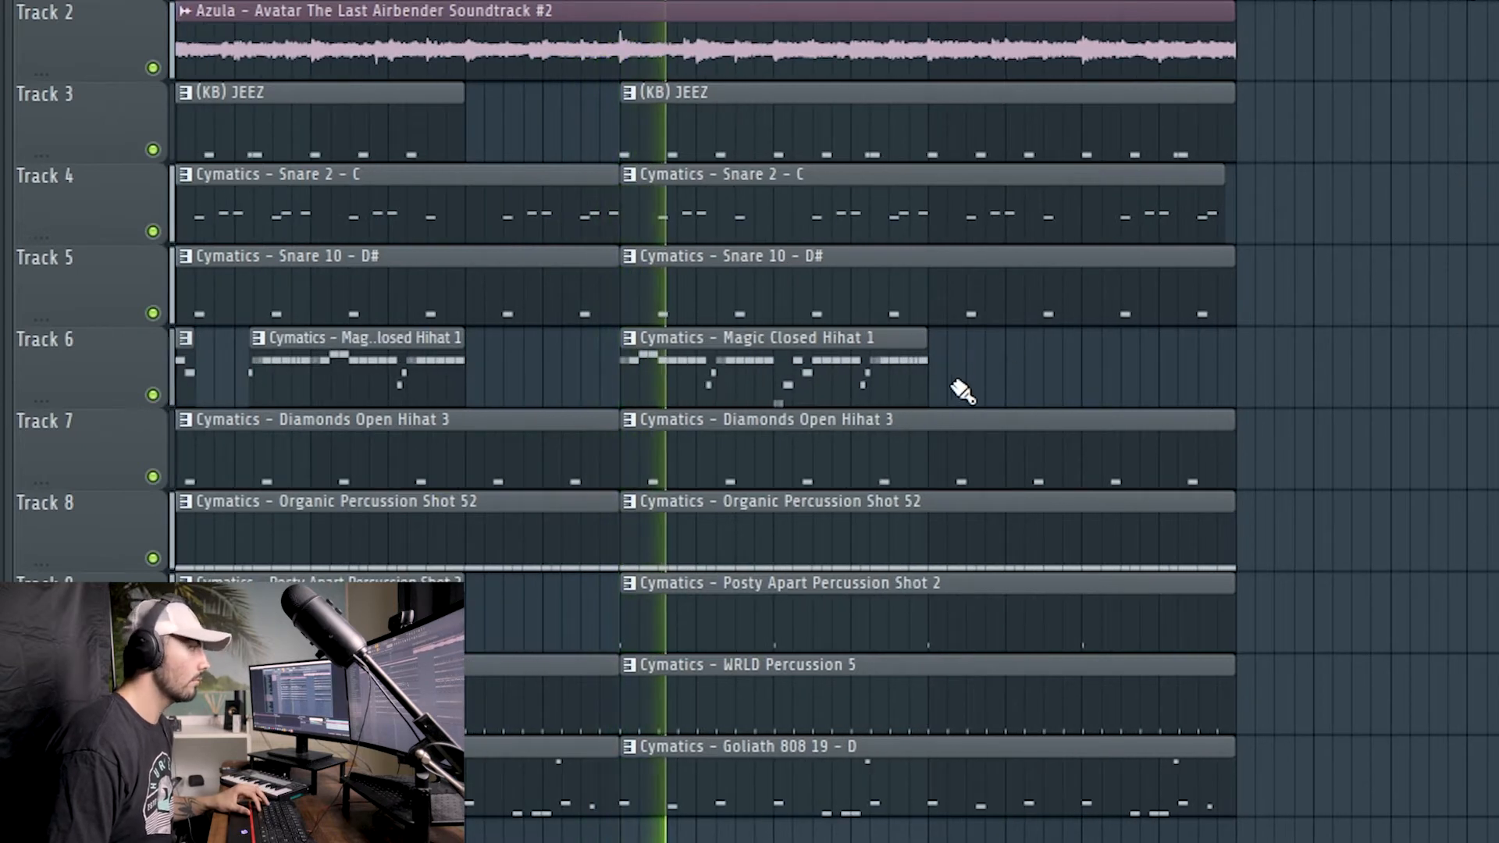
pyautogui.moveTo(927, 355); pyautogui.dragTo(981, 356)
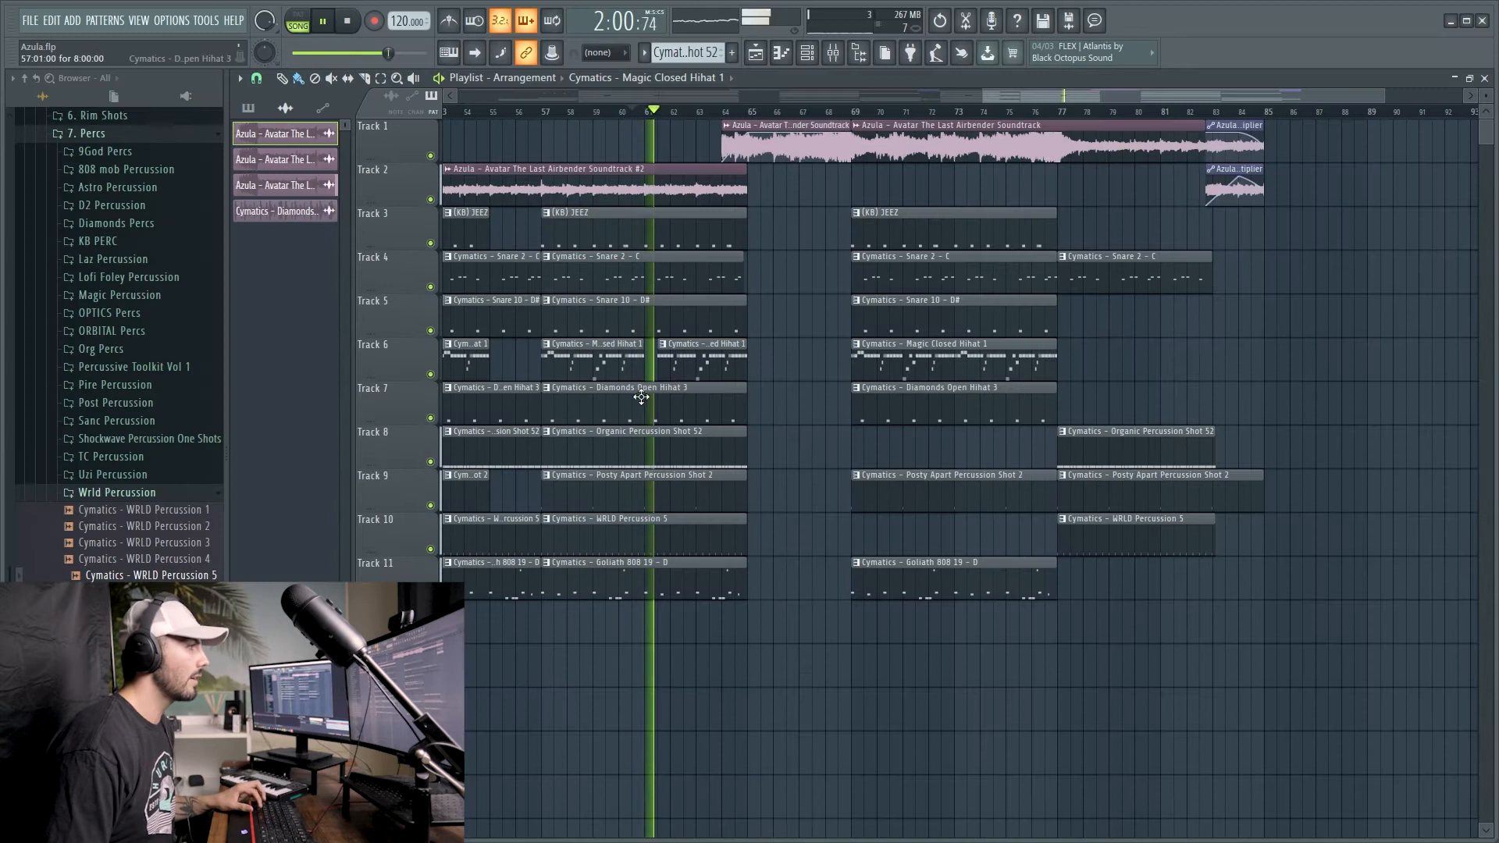
# Move all clips after bar 77 to start at bar 85, and duplicate the bar 69–77 section into the gap at bar 77
pyautogui.scroll(2, 687, 375)
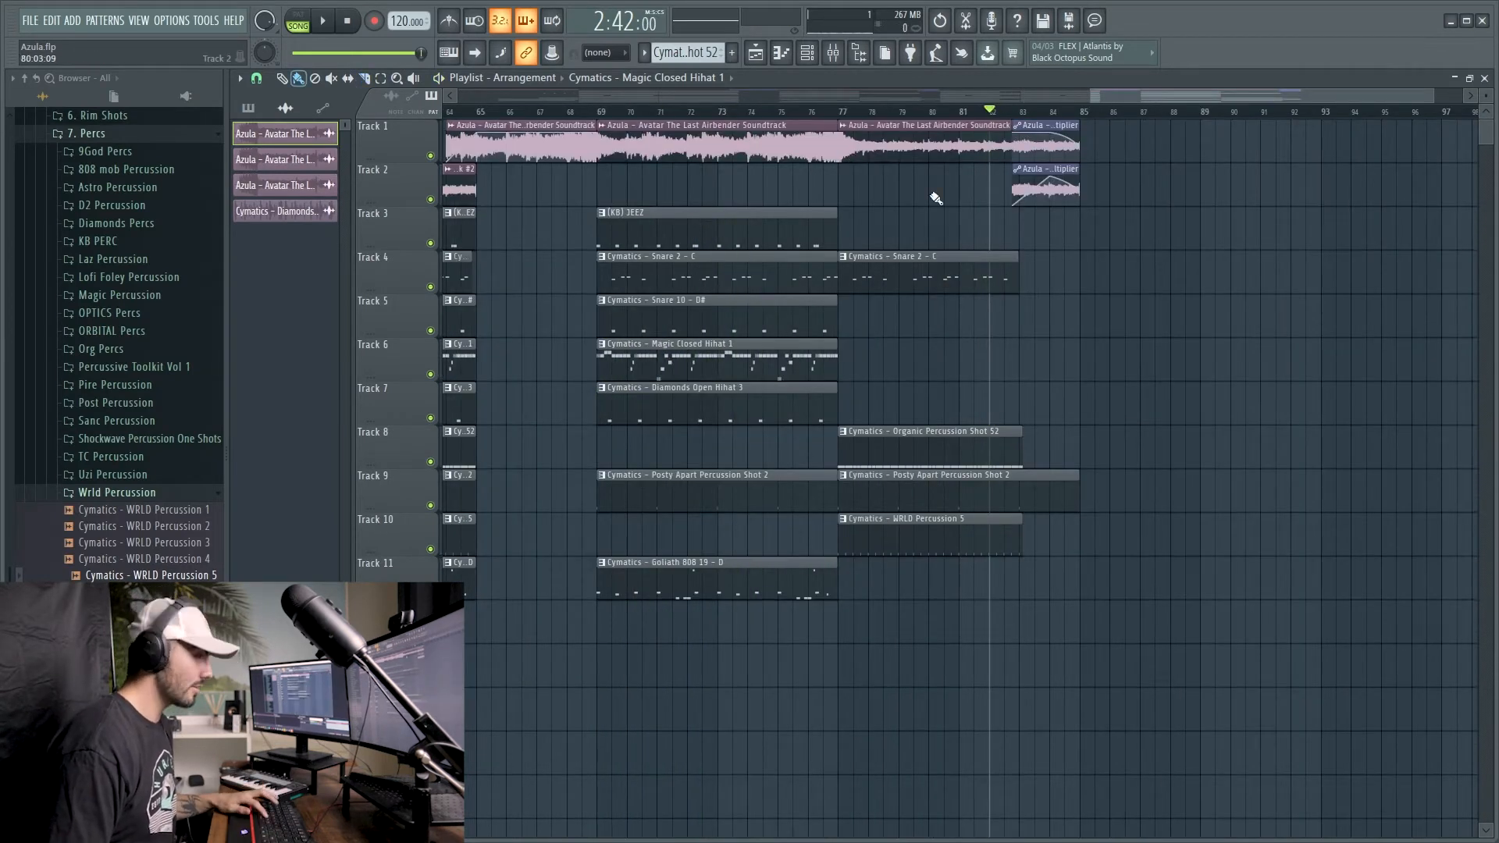
pyautogui.moveTo(1207, 625)
pyautogui.mouseDown()
pyautogui.moveTo(1039, 482)
pyautogui.moveTo(845, 139)
pyautogui.mouseUp()
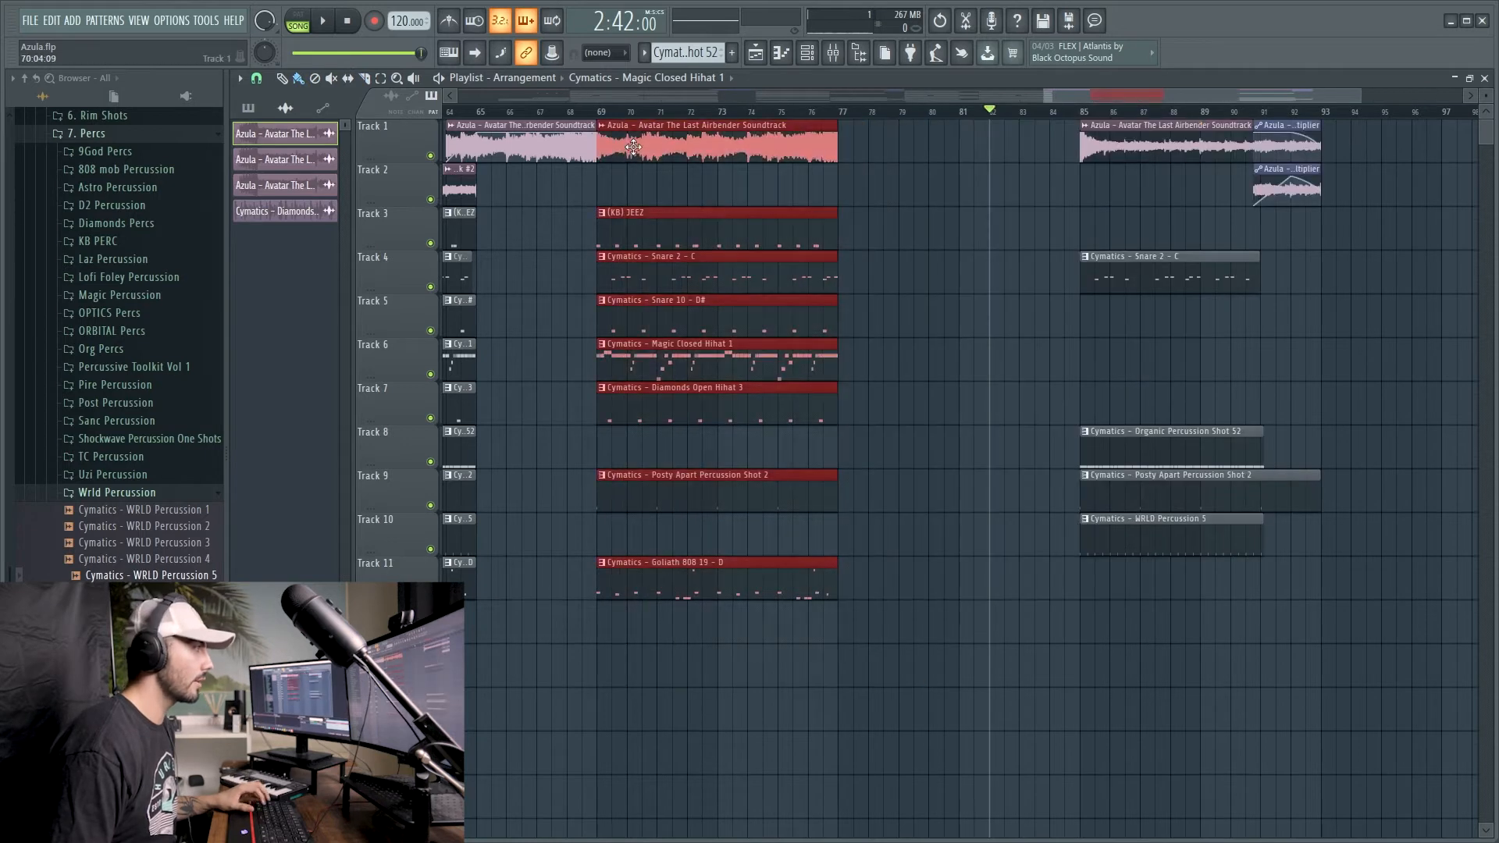
pyautogui.moveTo(629, 141); pyautogui.dragTo(870, 141)
pyautogui.keyDown('ctrl'); pyautogui.click(1072, 194); pyautogui.keyUp('ctrl')
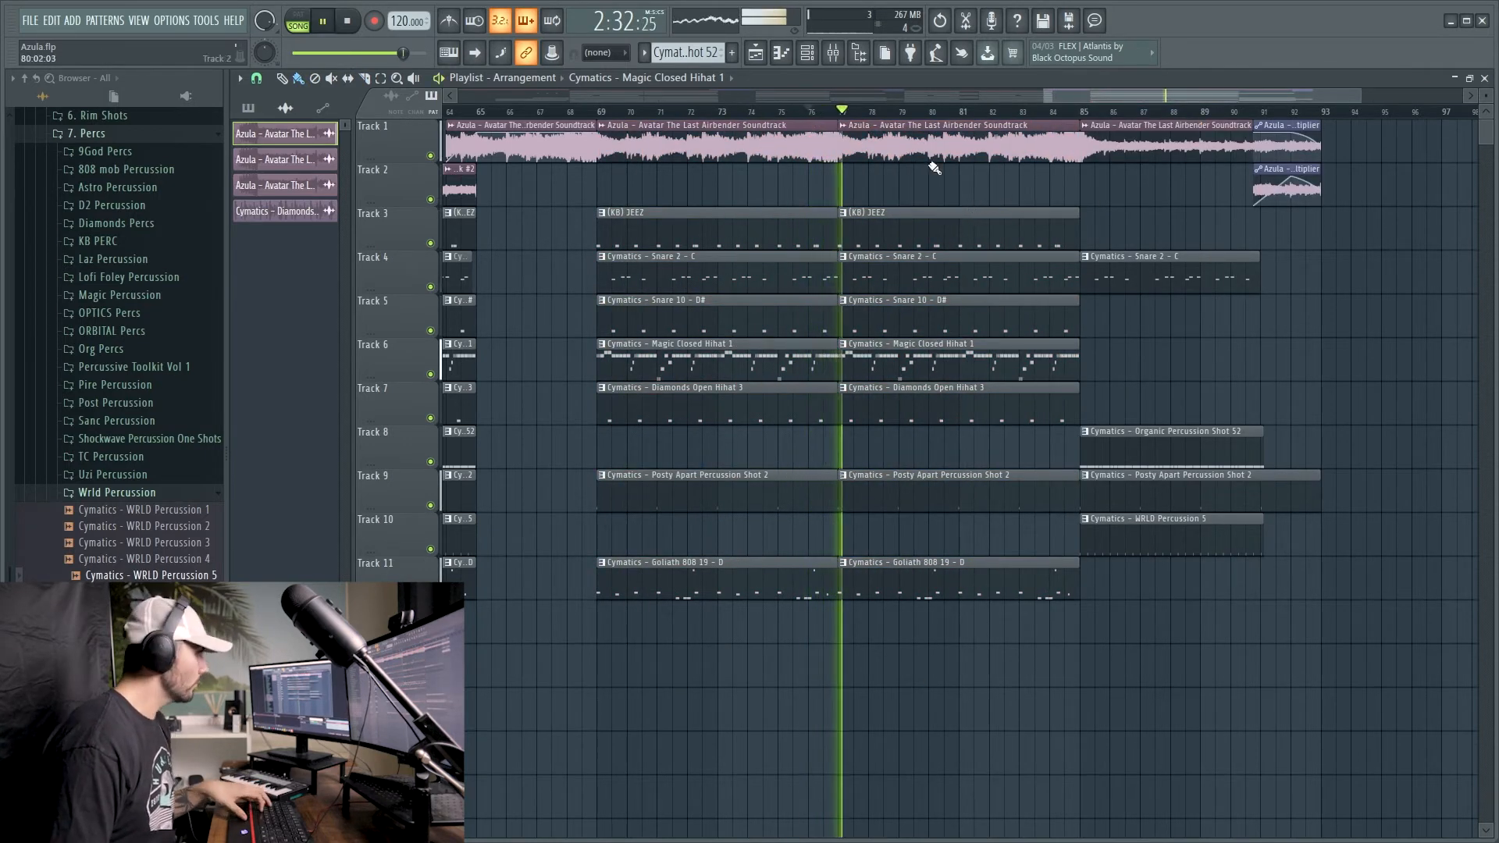
pyautogui.moveTo(1066, 93); pyautogui.dragTo(1081, 96)
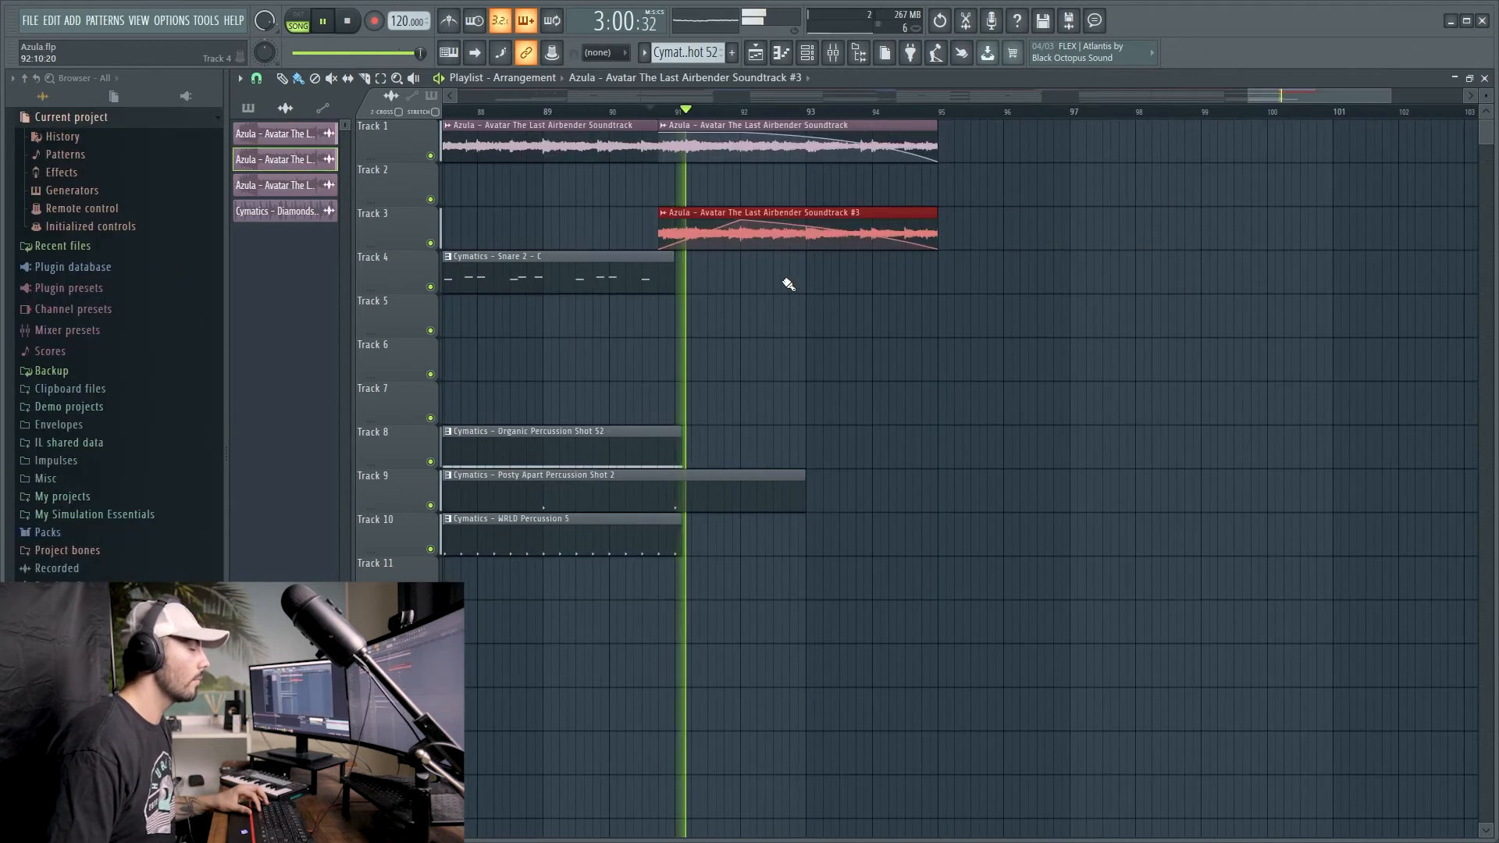
pyautogui.scroll(-3, 789, 289)
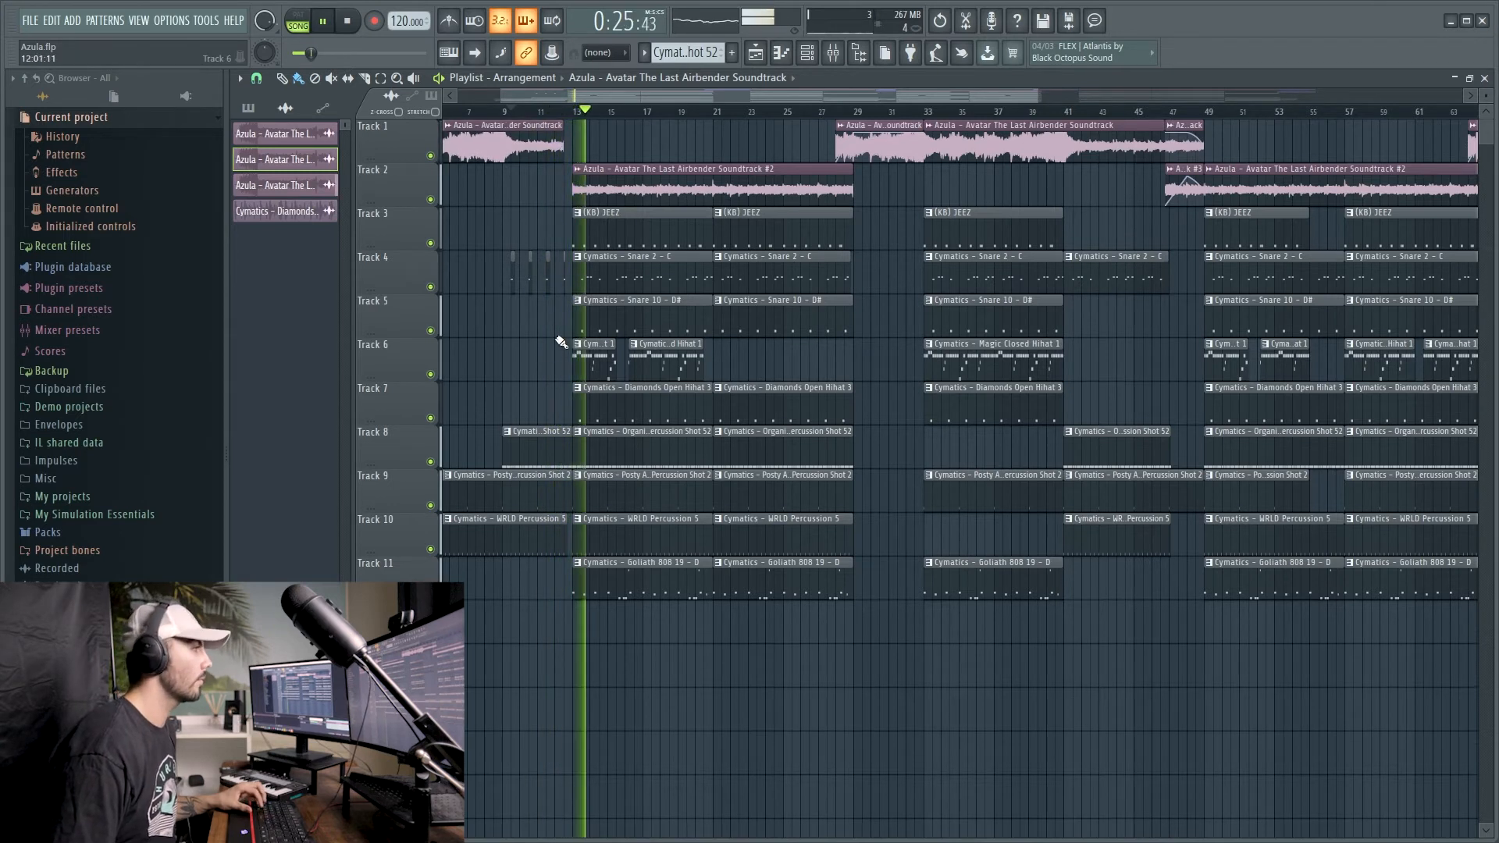
pyautogui.scroll(3, 531, 351)
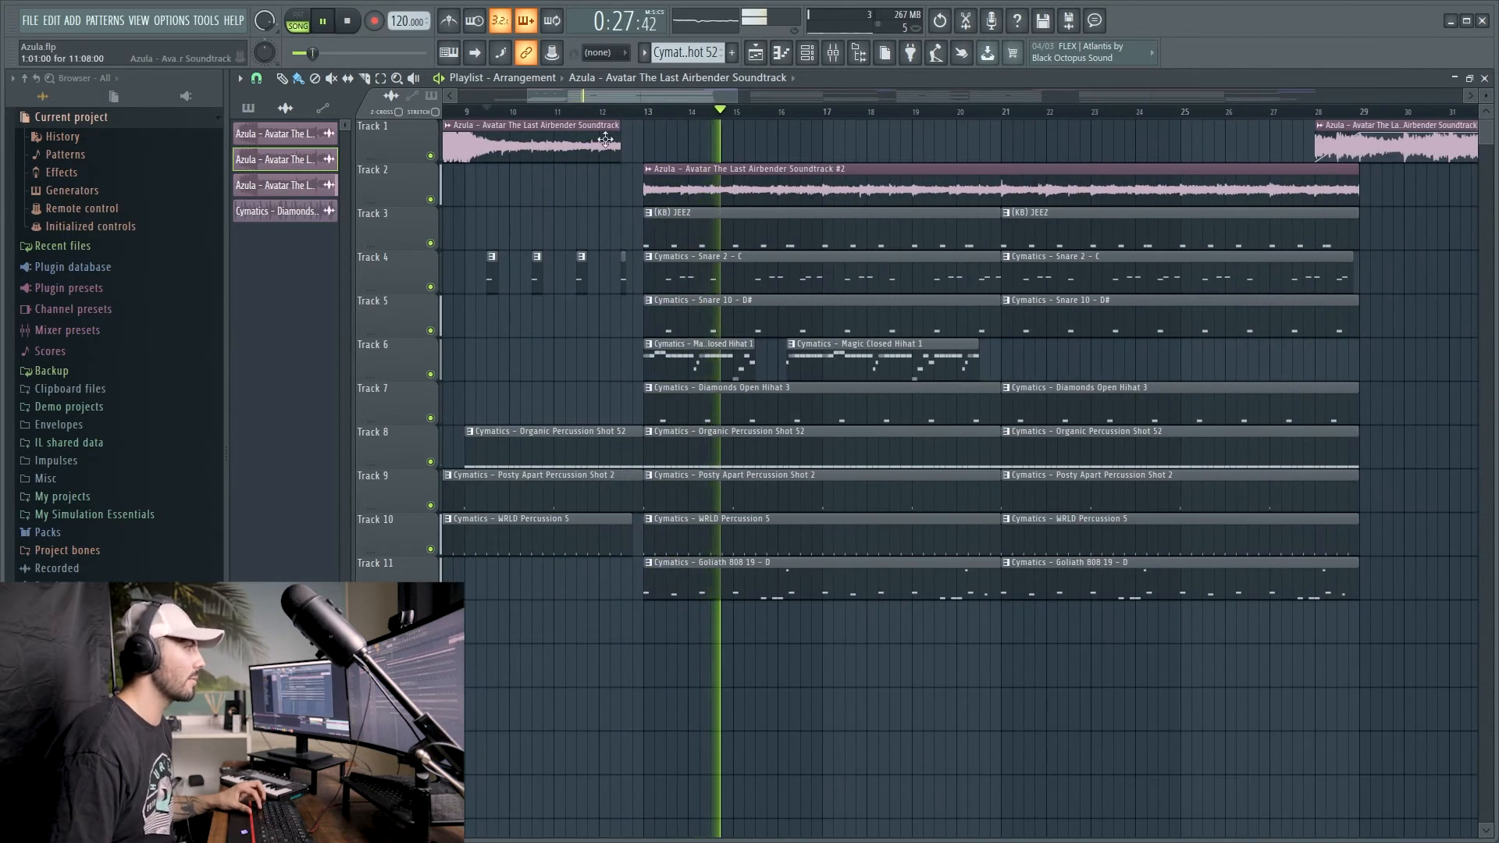